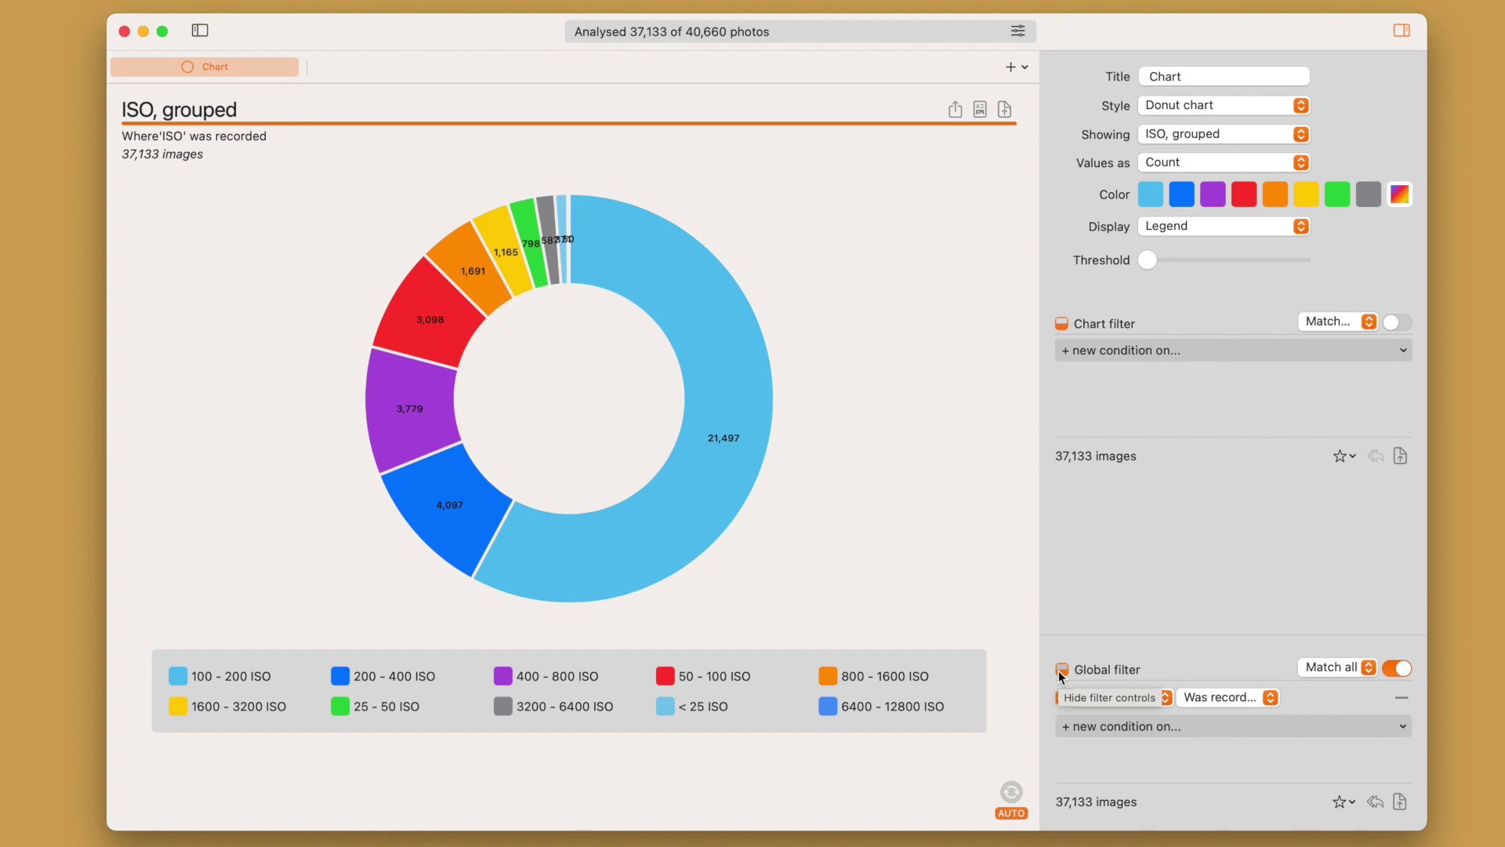
- Collapse the global filter controls and add a new horizontal bar chart
left_click(1062, 671)
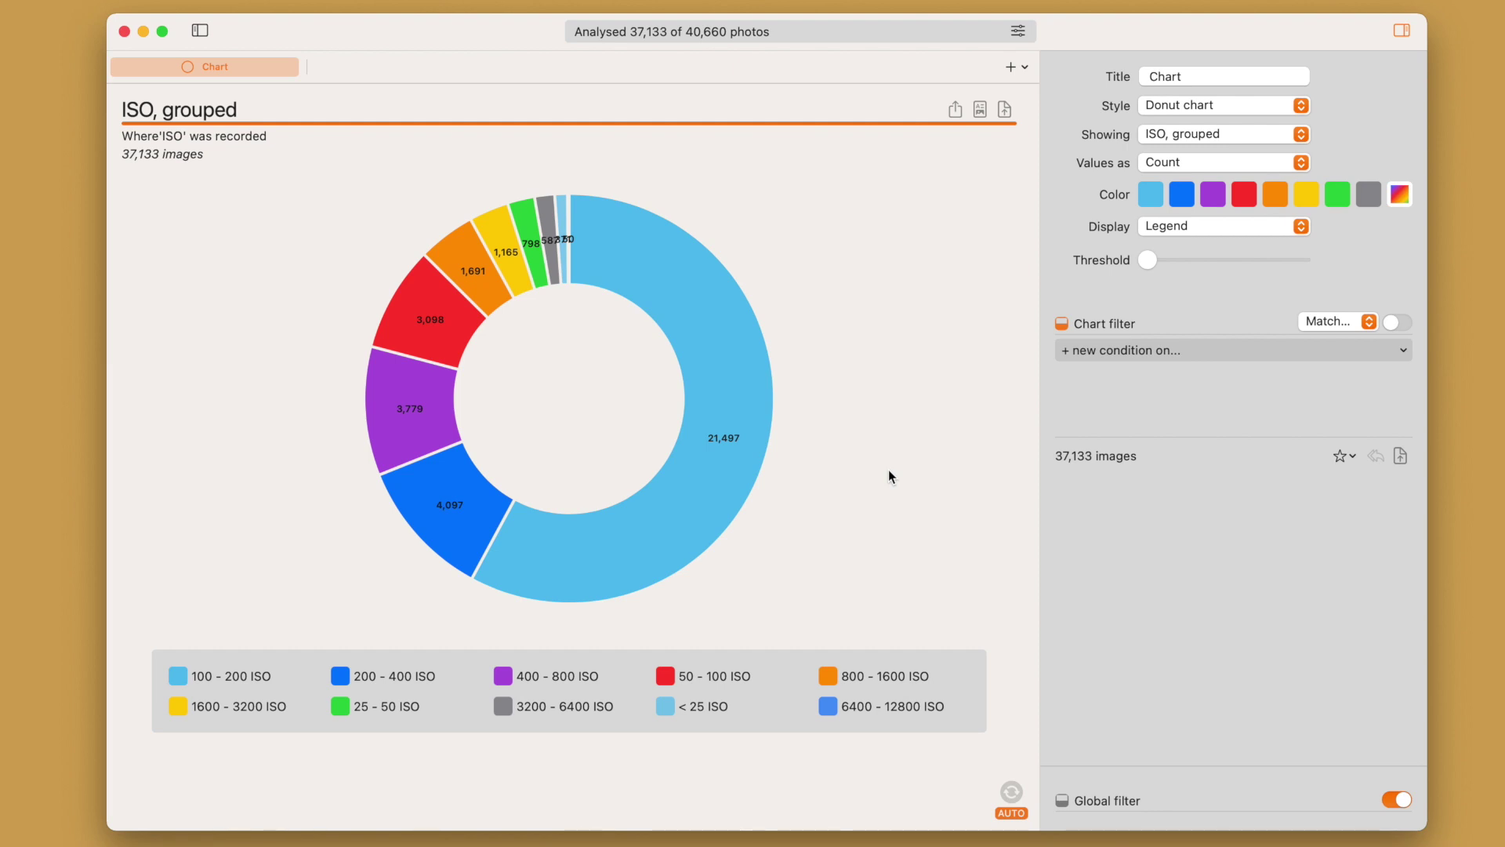
left_click(1026, 68)
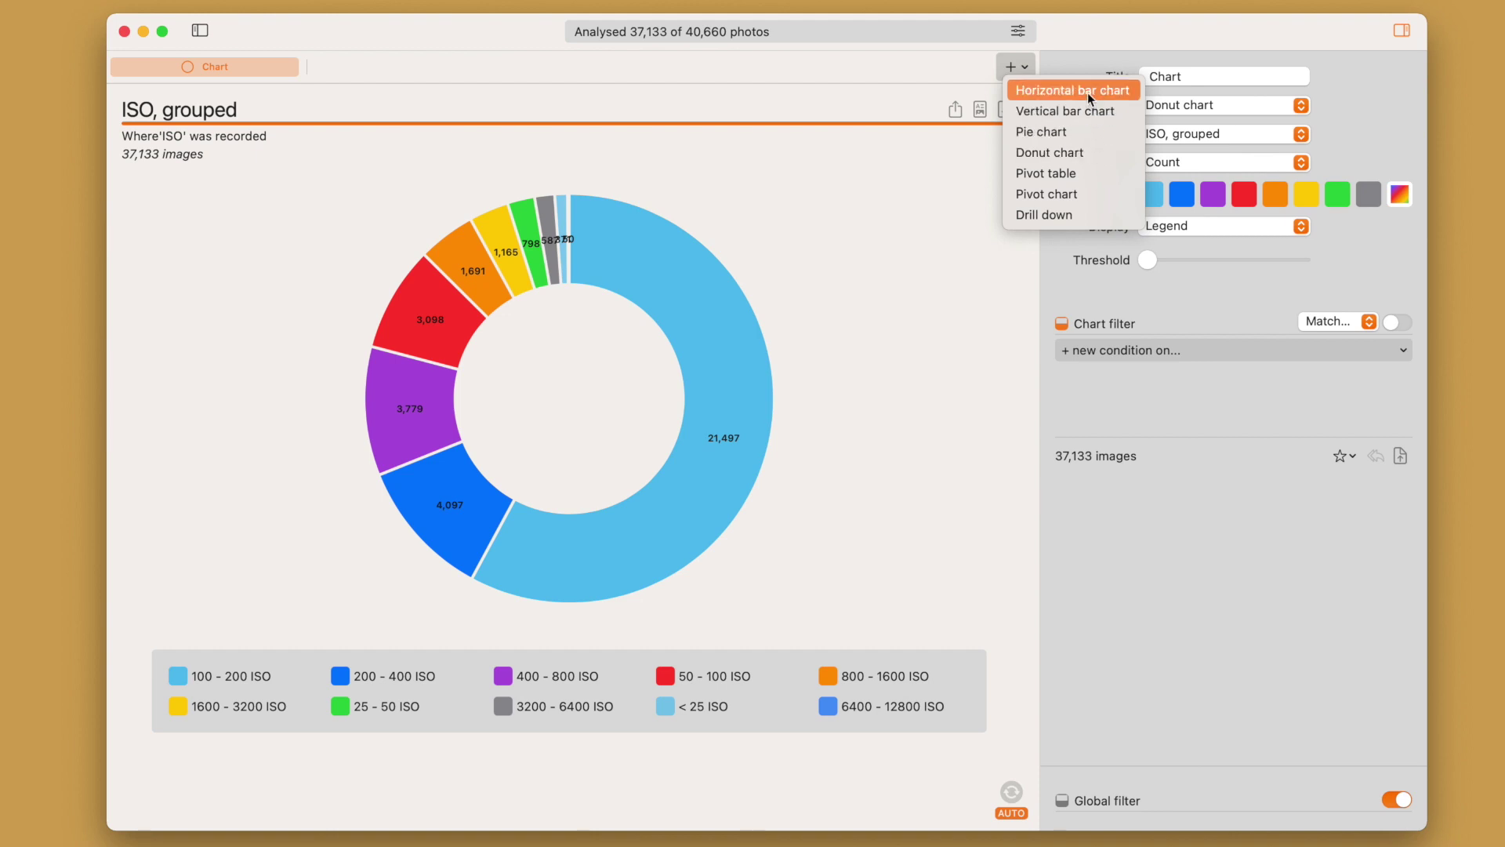
left_click(934, 160)
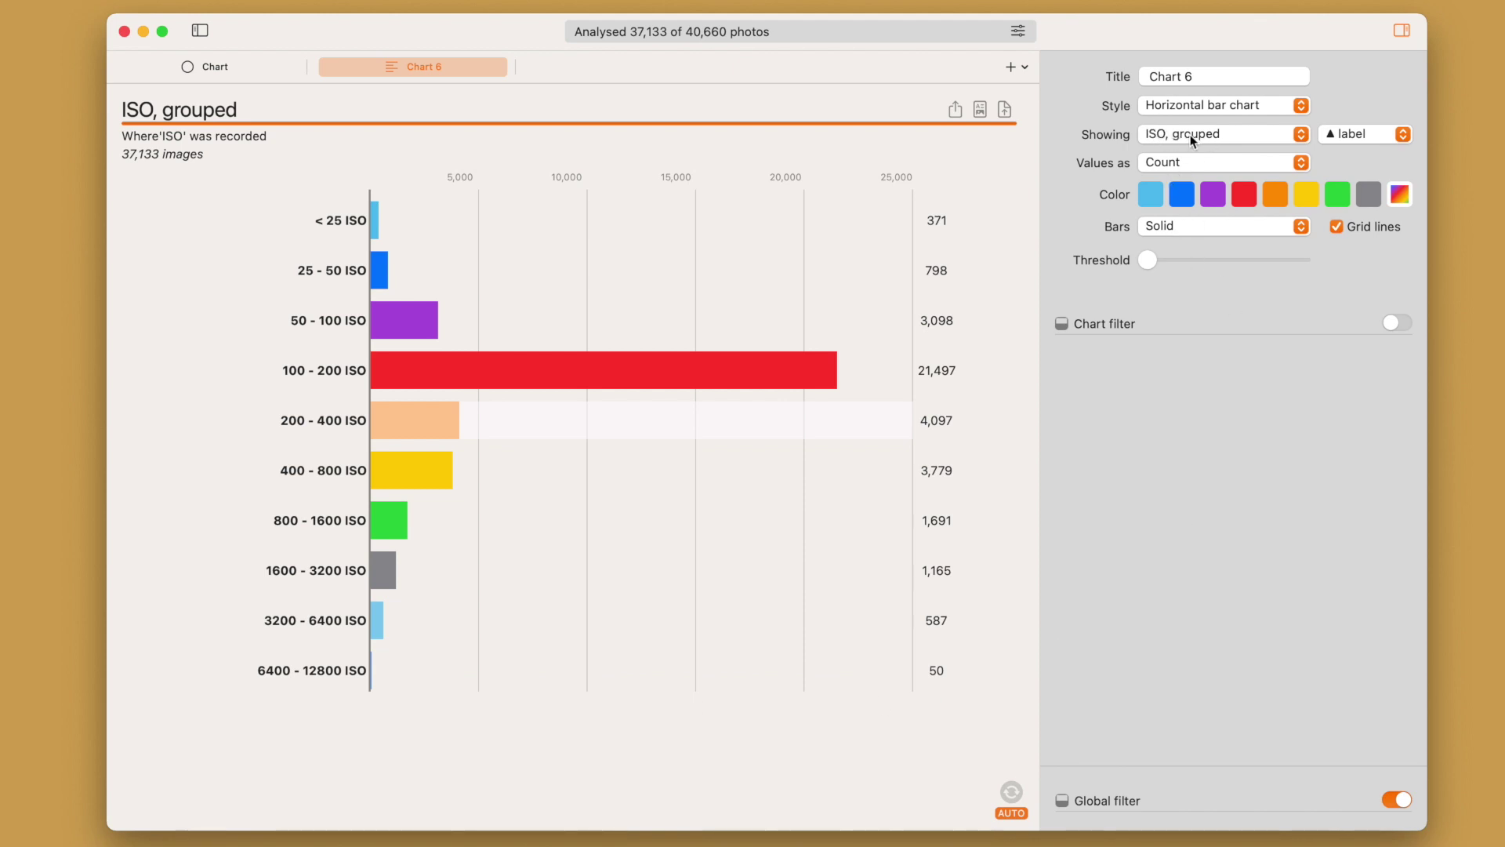
- Add a pivot table chart, and close the horizontal bar chart after returning to the donut chart
left_click(1023, 66)
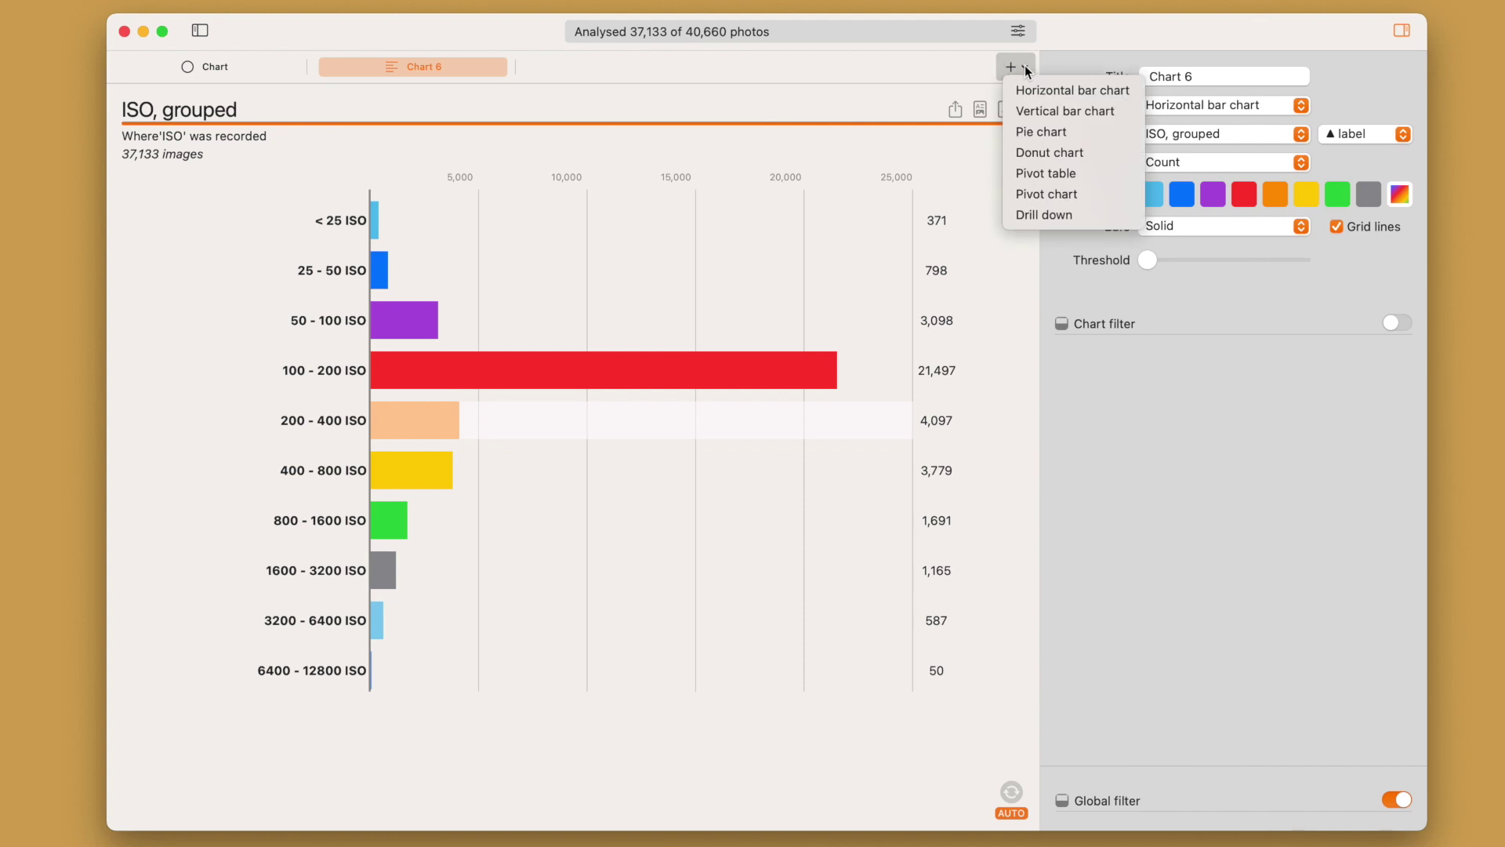
left_click(1043, 173)
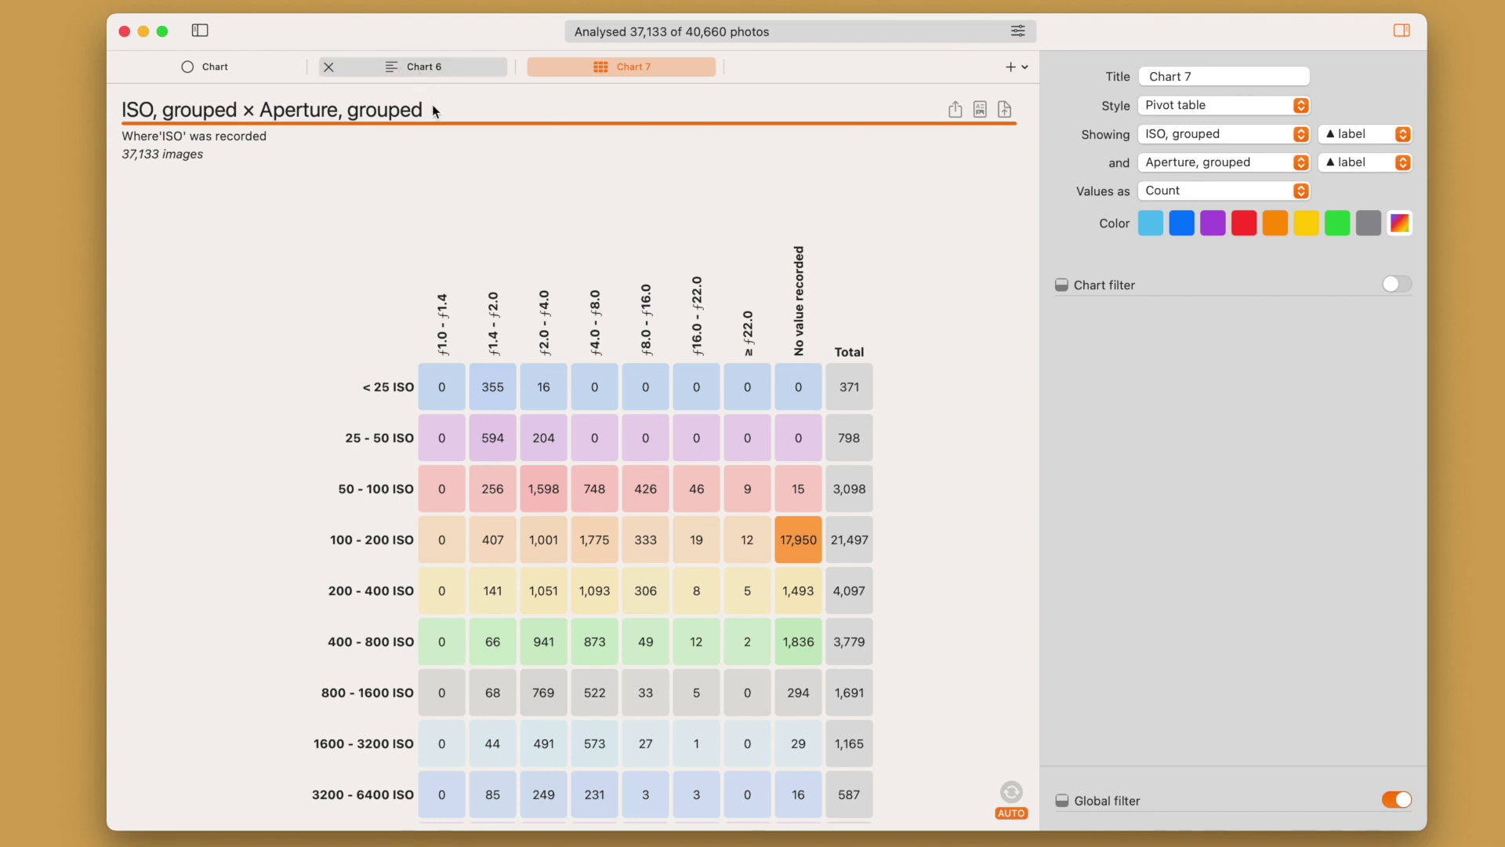
left_click(211, 67)
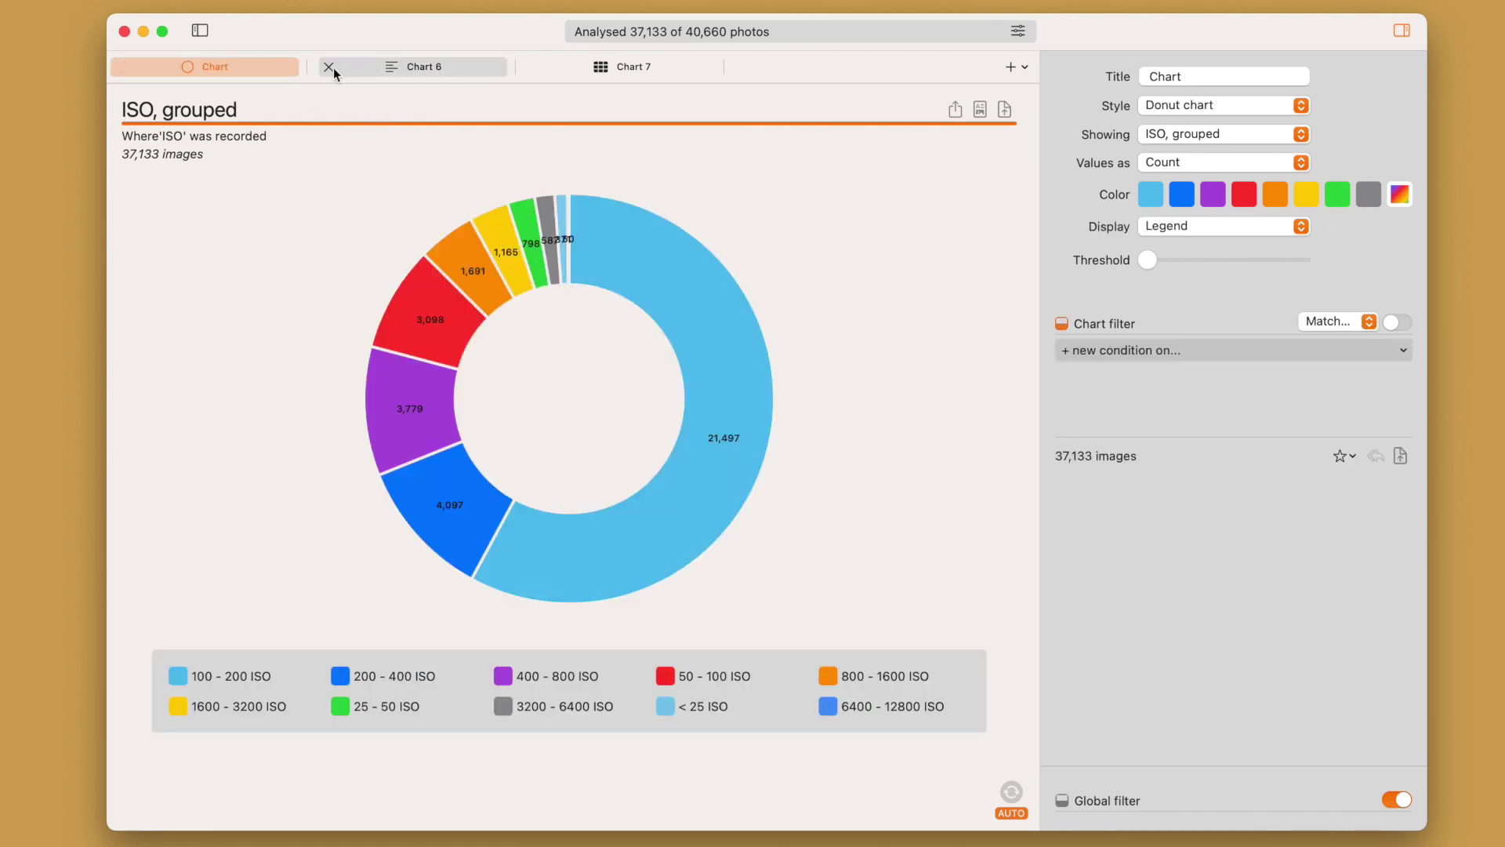
left_click(327, 67)
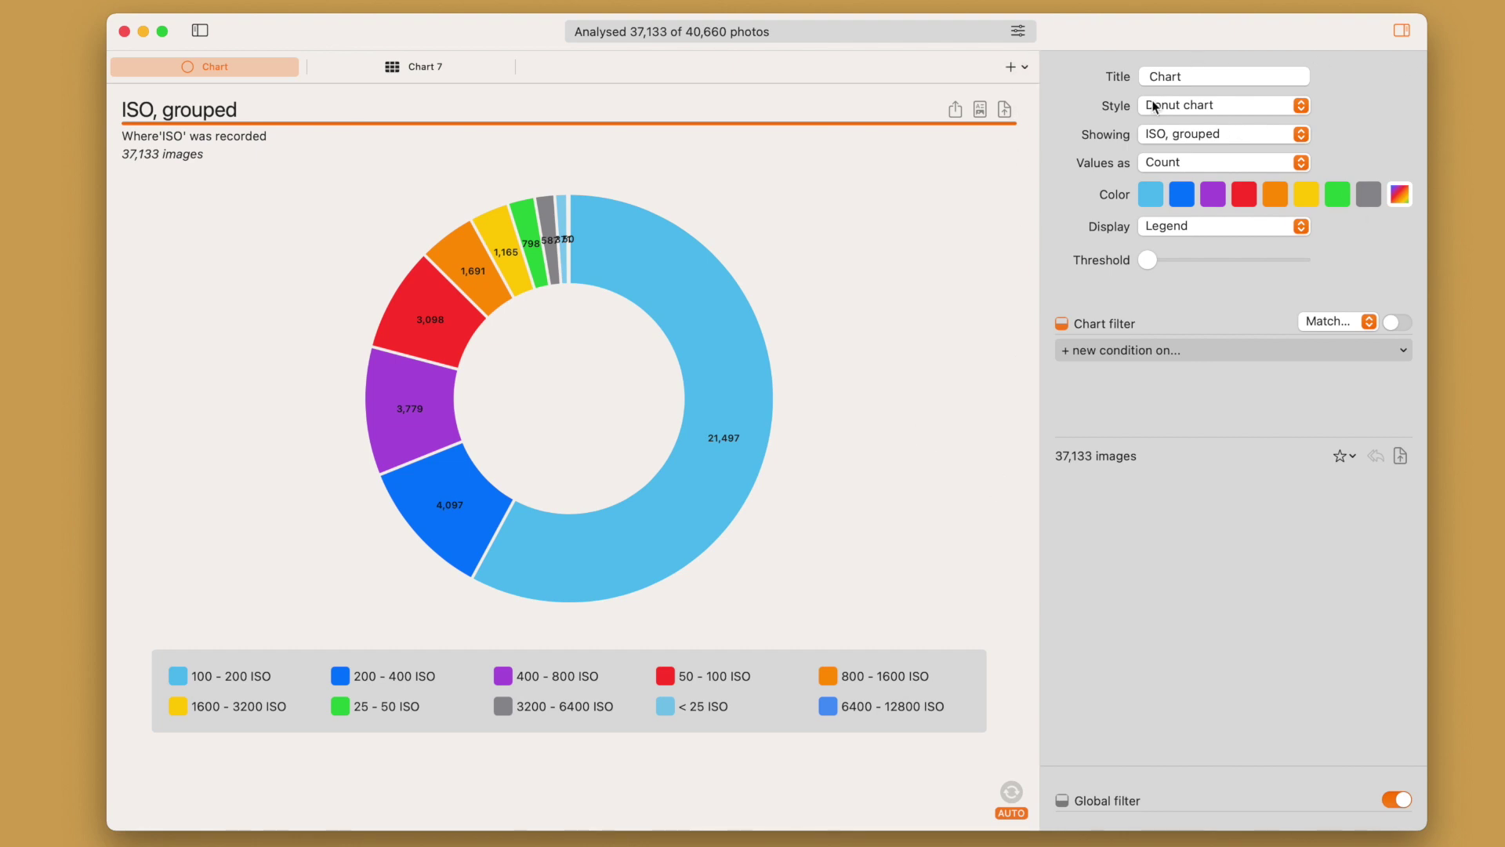
- Rename the donut chart as "Demo chart"
double_click(1164, 74)
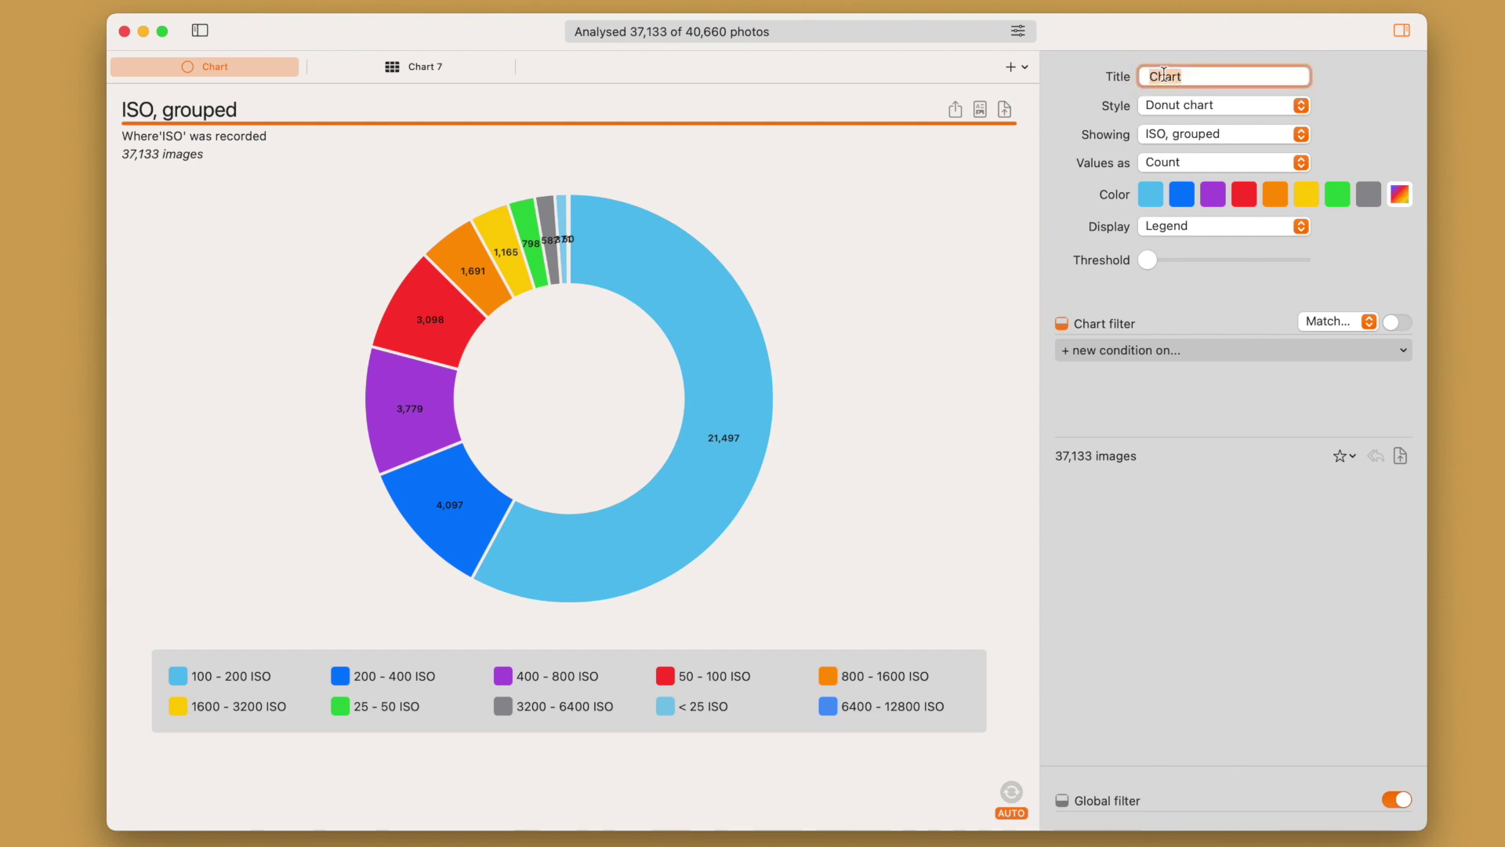
type("Demo chart")
key("Return")
left_click(1163, 105)
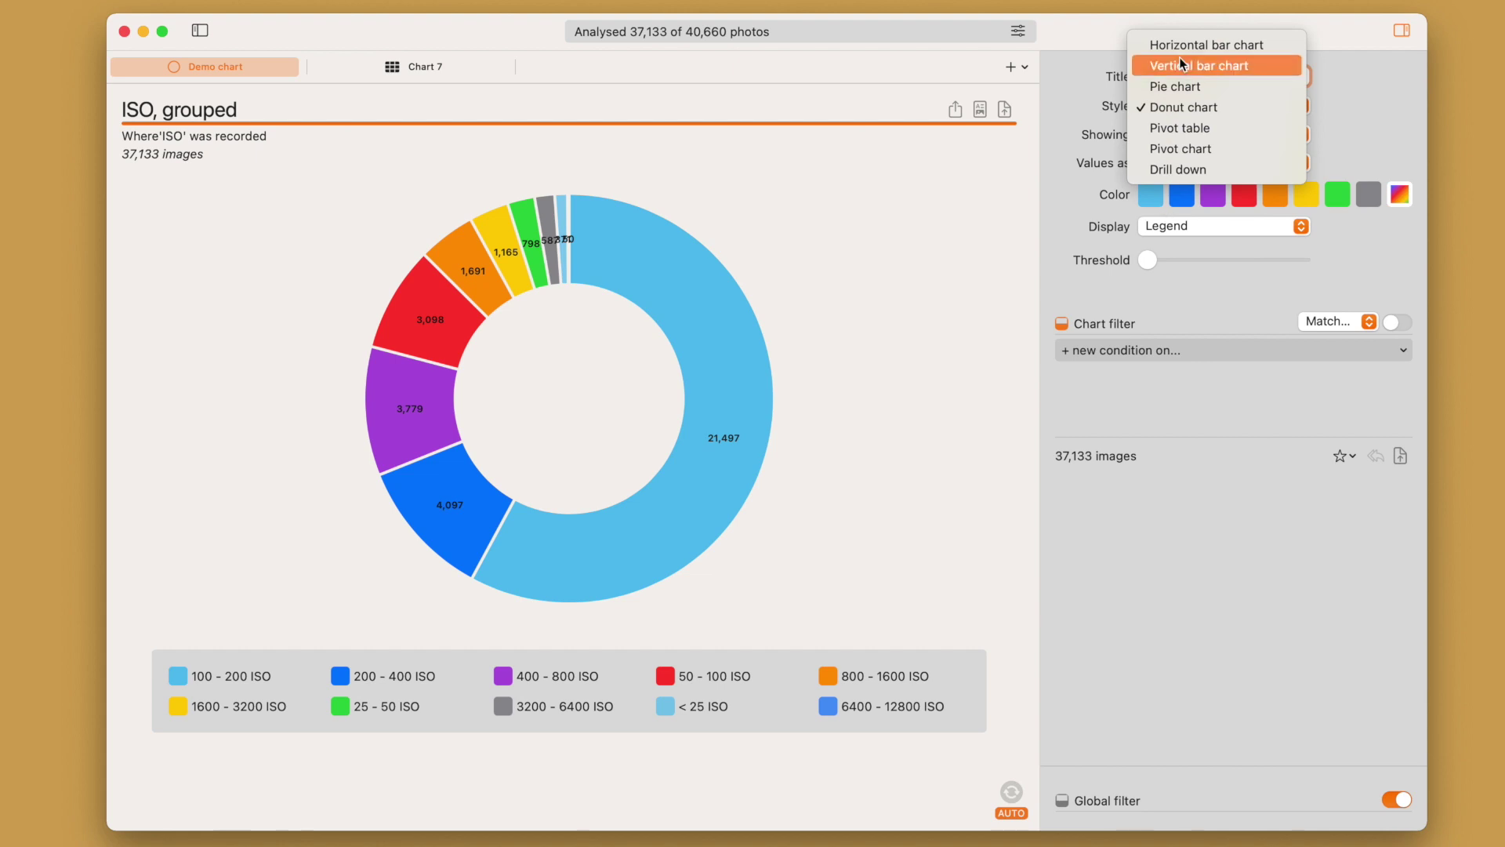
left_click(1083, 105)
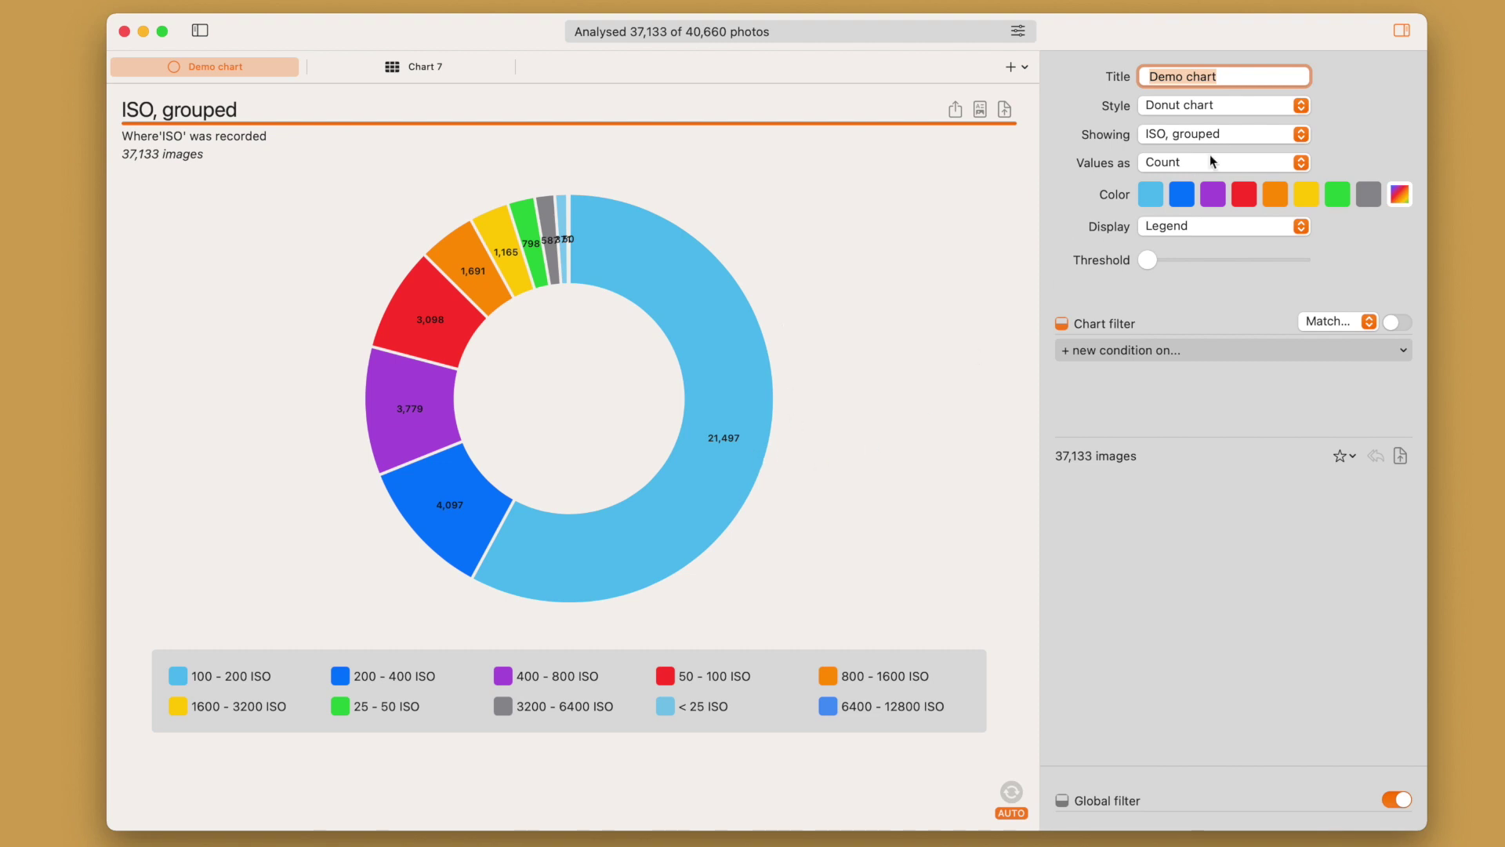
- Show the donut chart's values as % of total, and try red for the slices before restoring the multicolour scheme
left_click(1196, 163)
left_click(1196, 183)
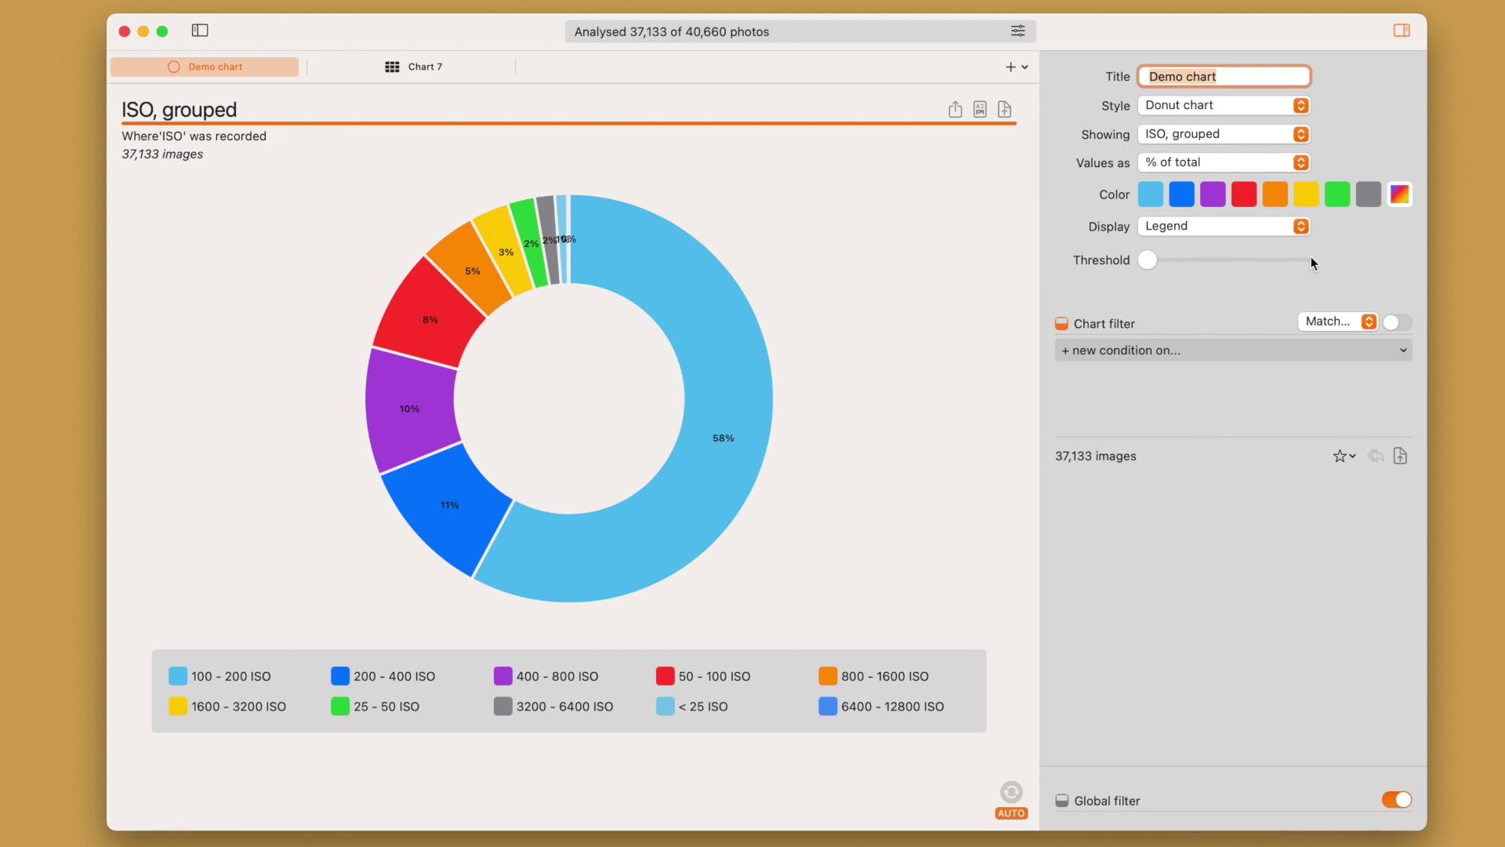
left_click(1245, 200)
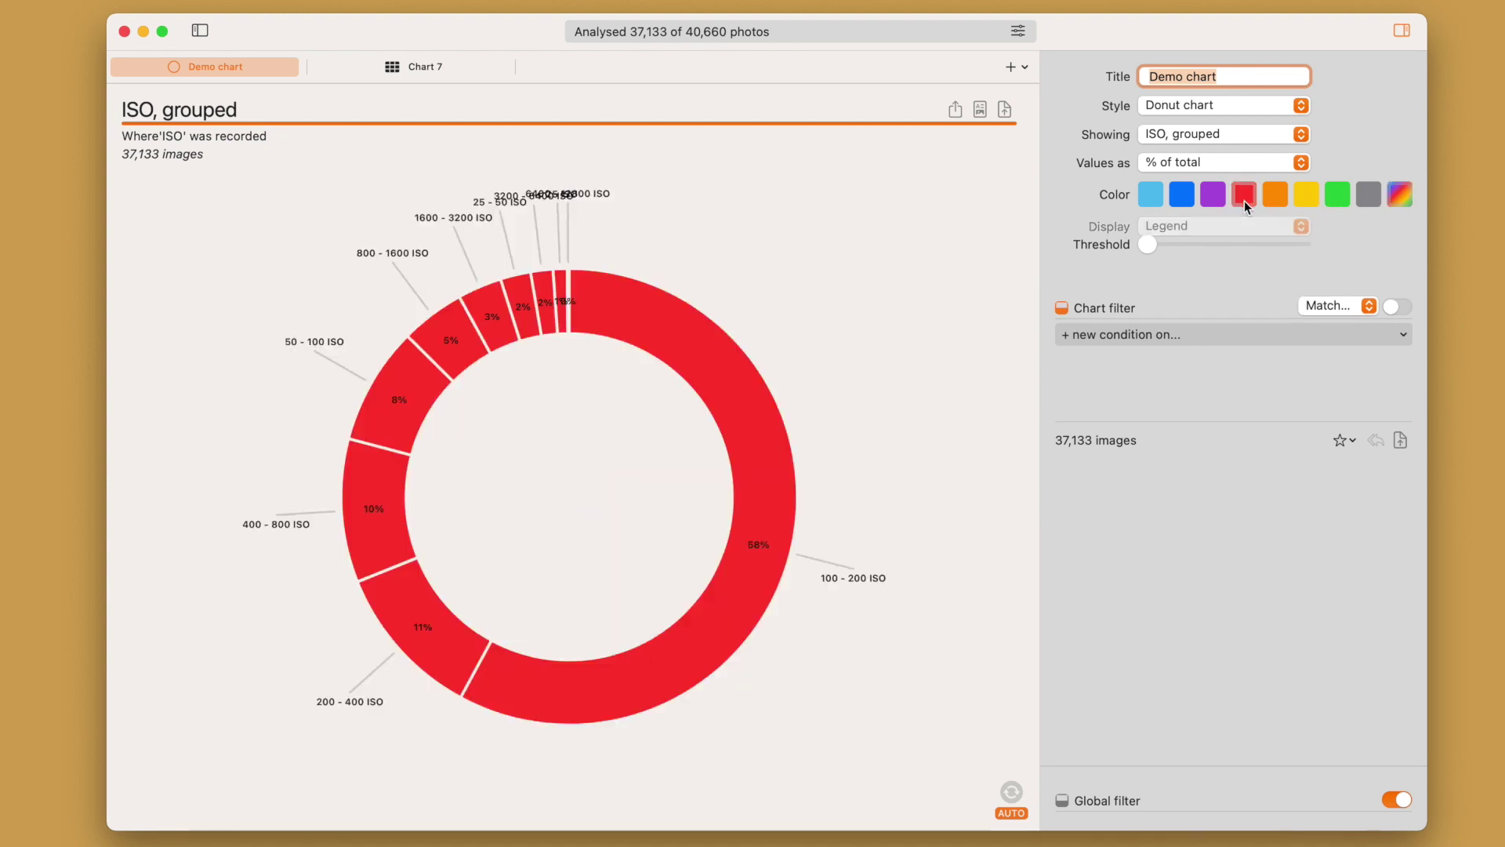
left_click(1397, 195)
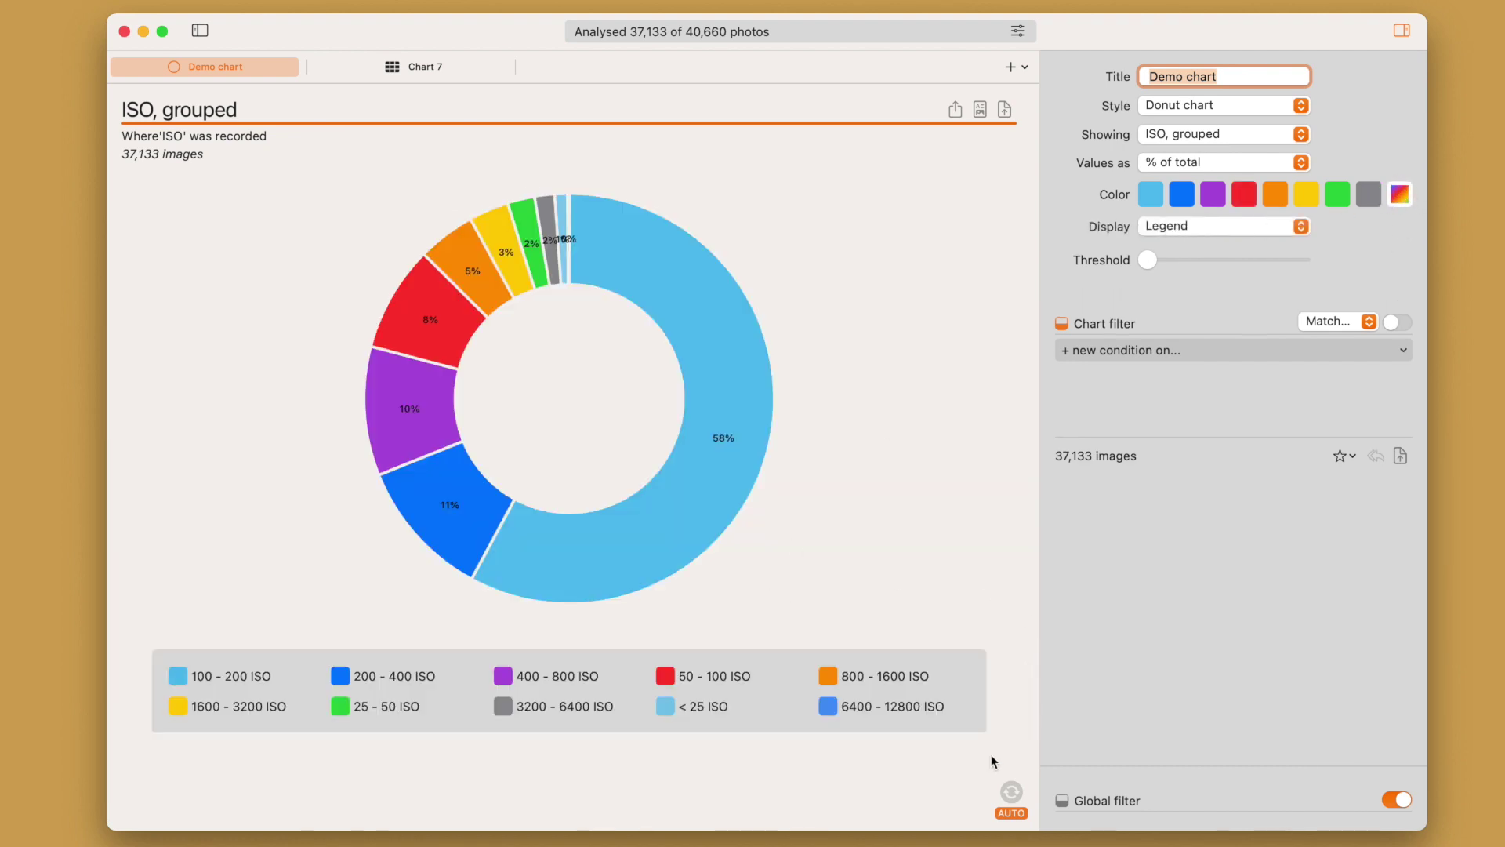
- Raise the threshold slightly to group the four smallest ISO slices, trying the Labels display before setting it back to Legend
left_click(1208, 228)
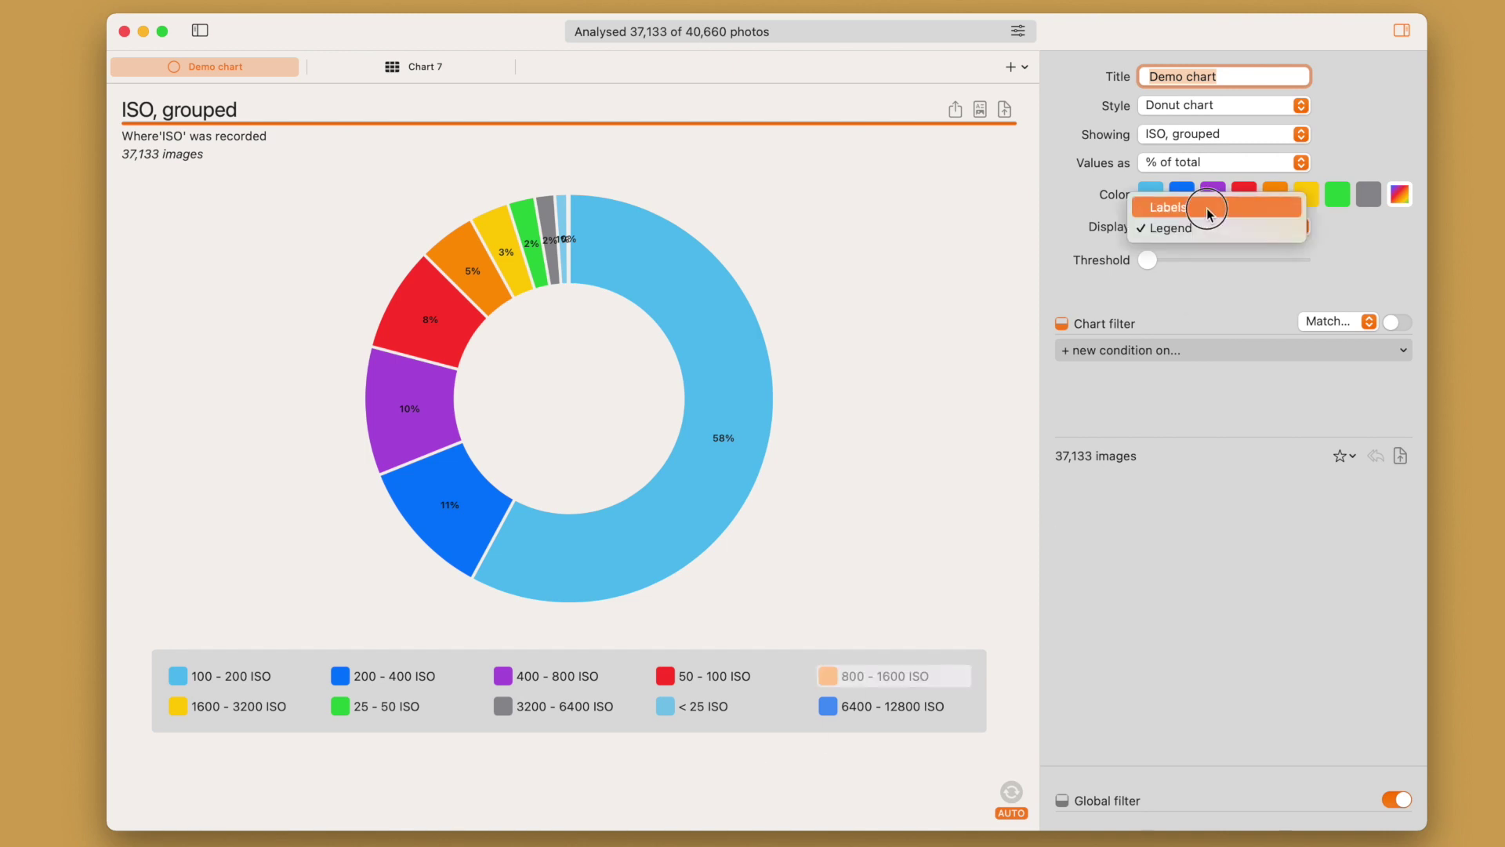
left_click(1201, 207)
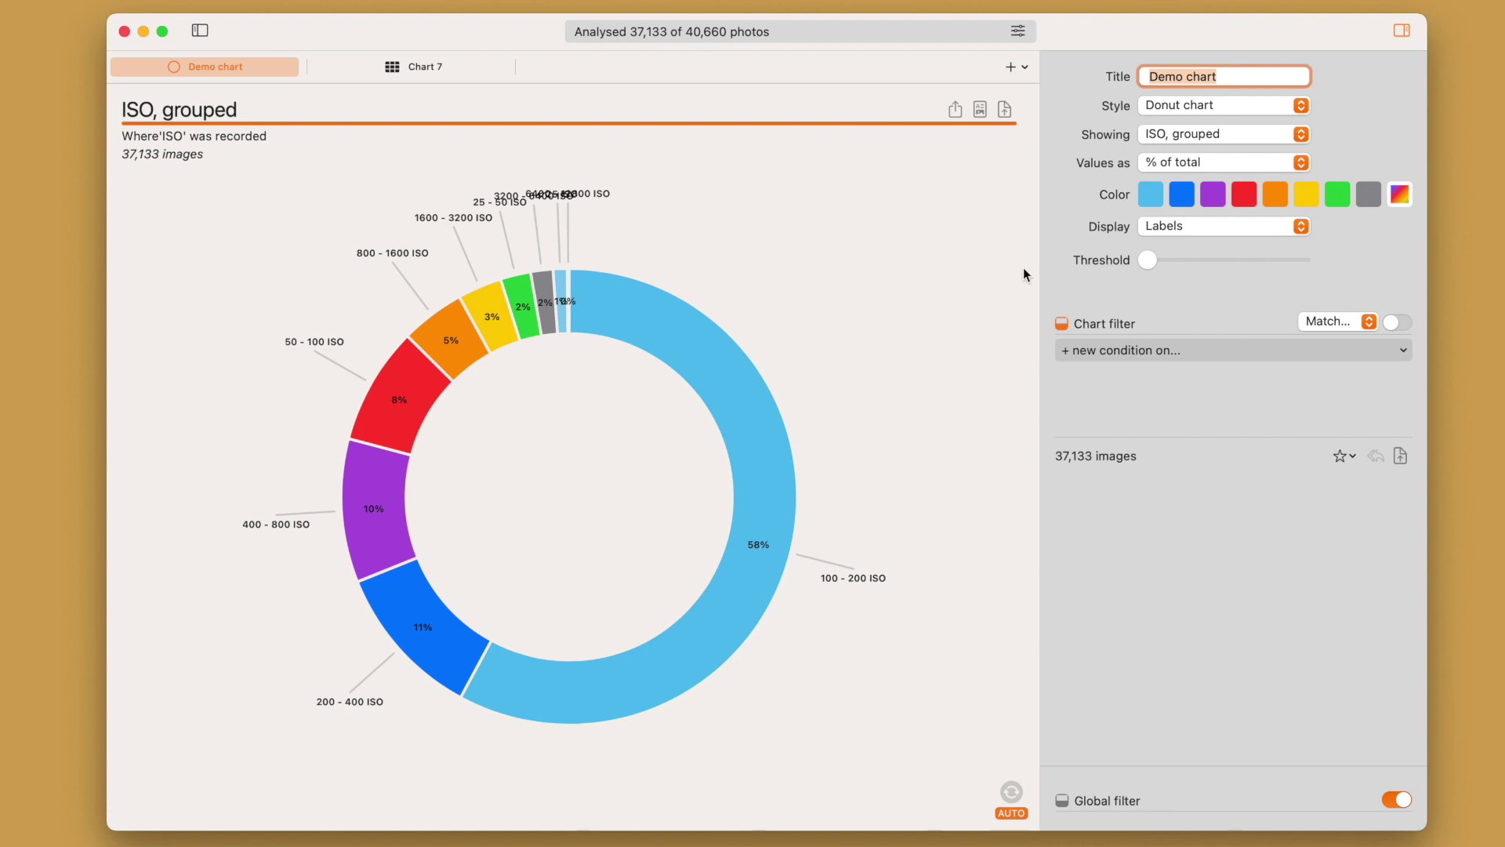
left_click_drag(1150, 261, 1158, 266)
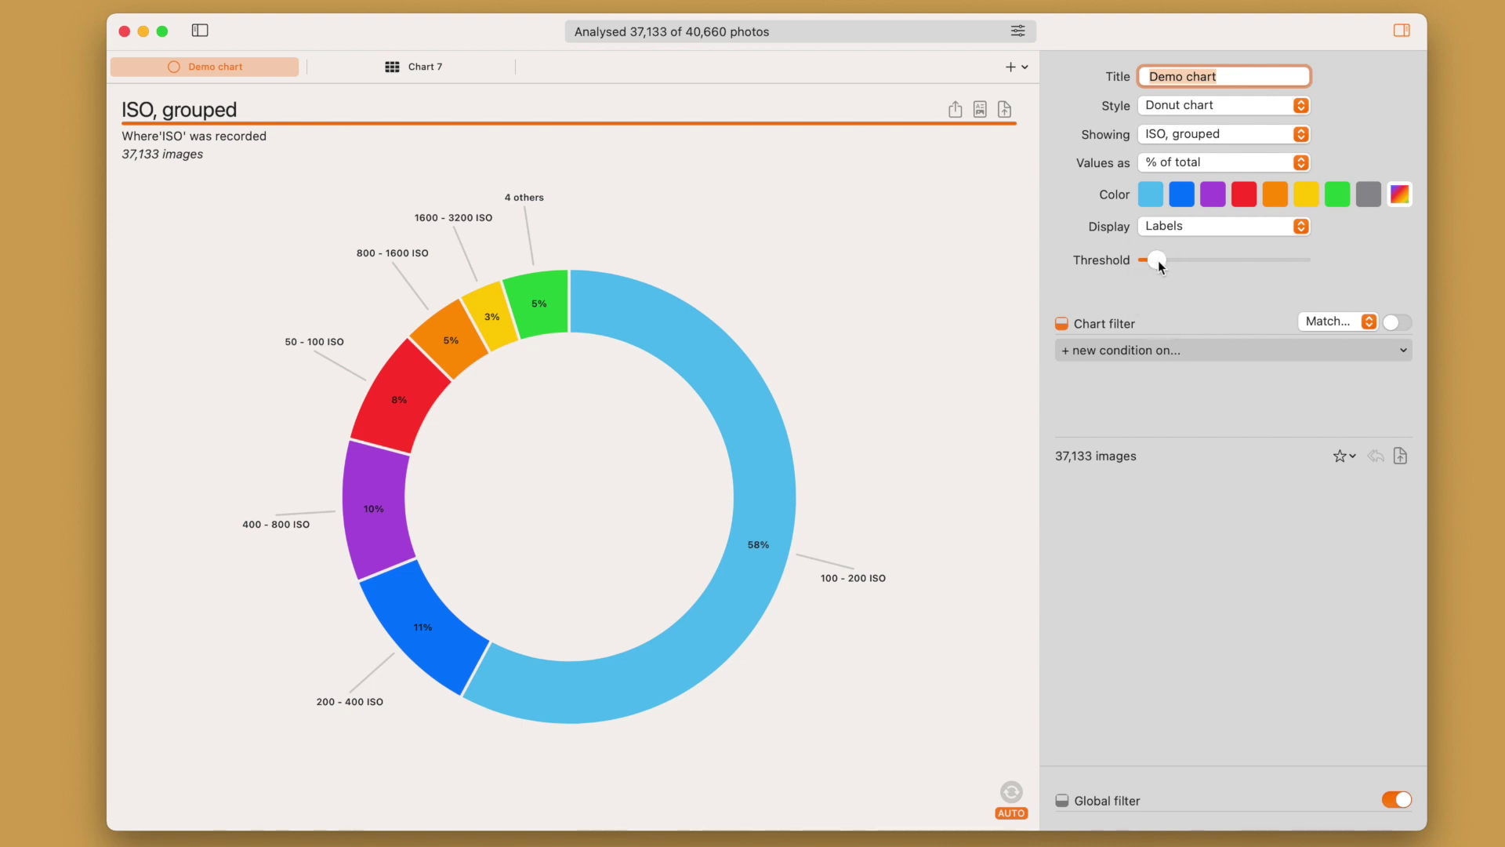
left_click(1189, 225)
left_click(1179, 245)
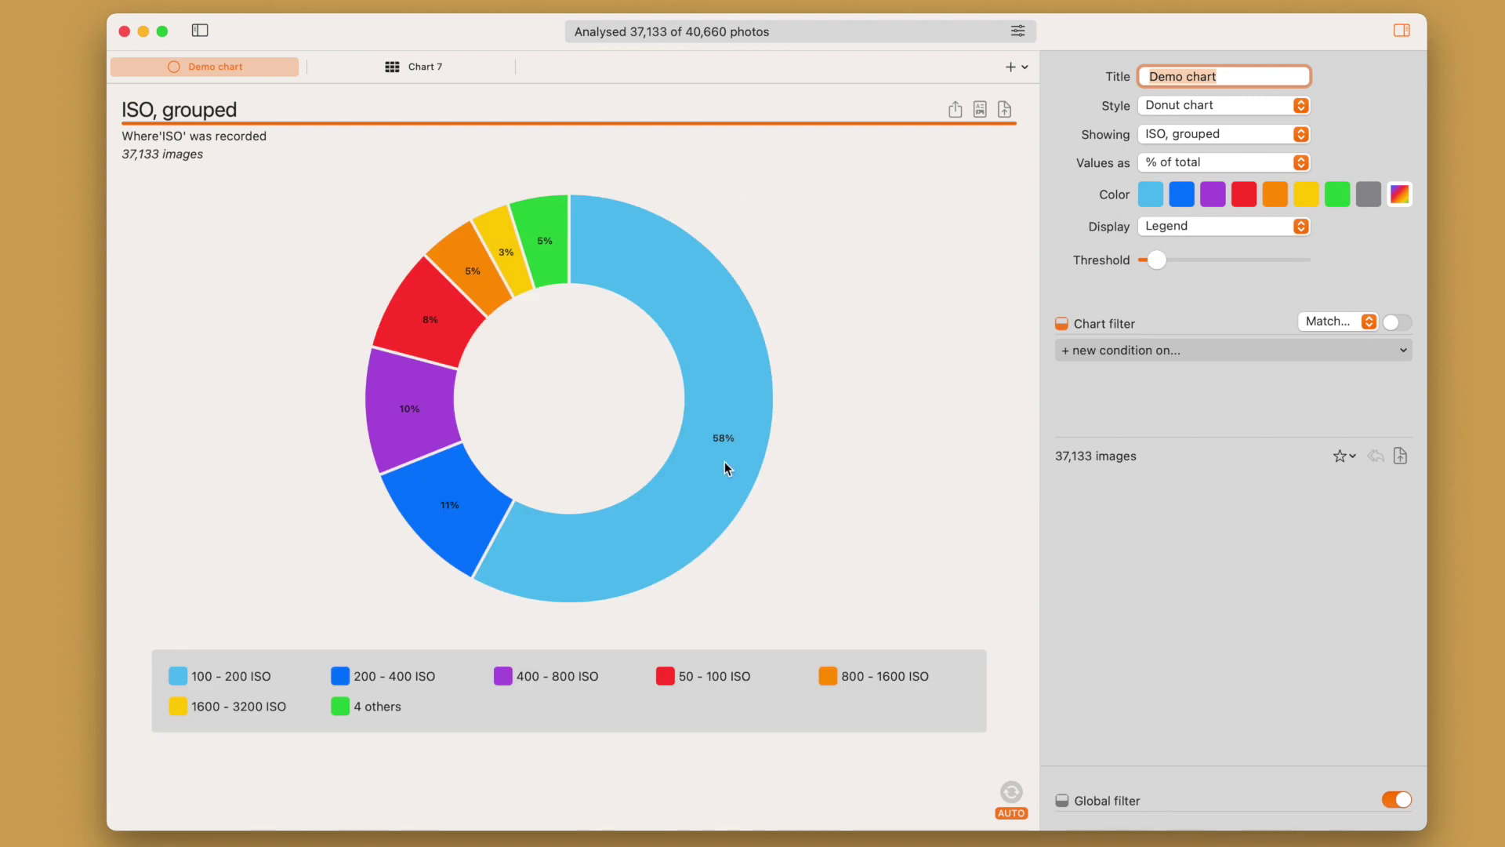
- View the images in the 200 - 400 ISO group, and close the image list
mouse_move(724, 447)
left_click(429, 686)
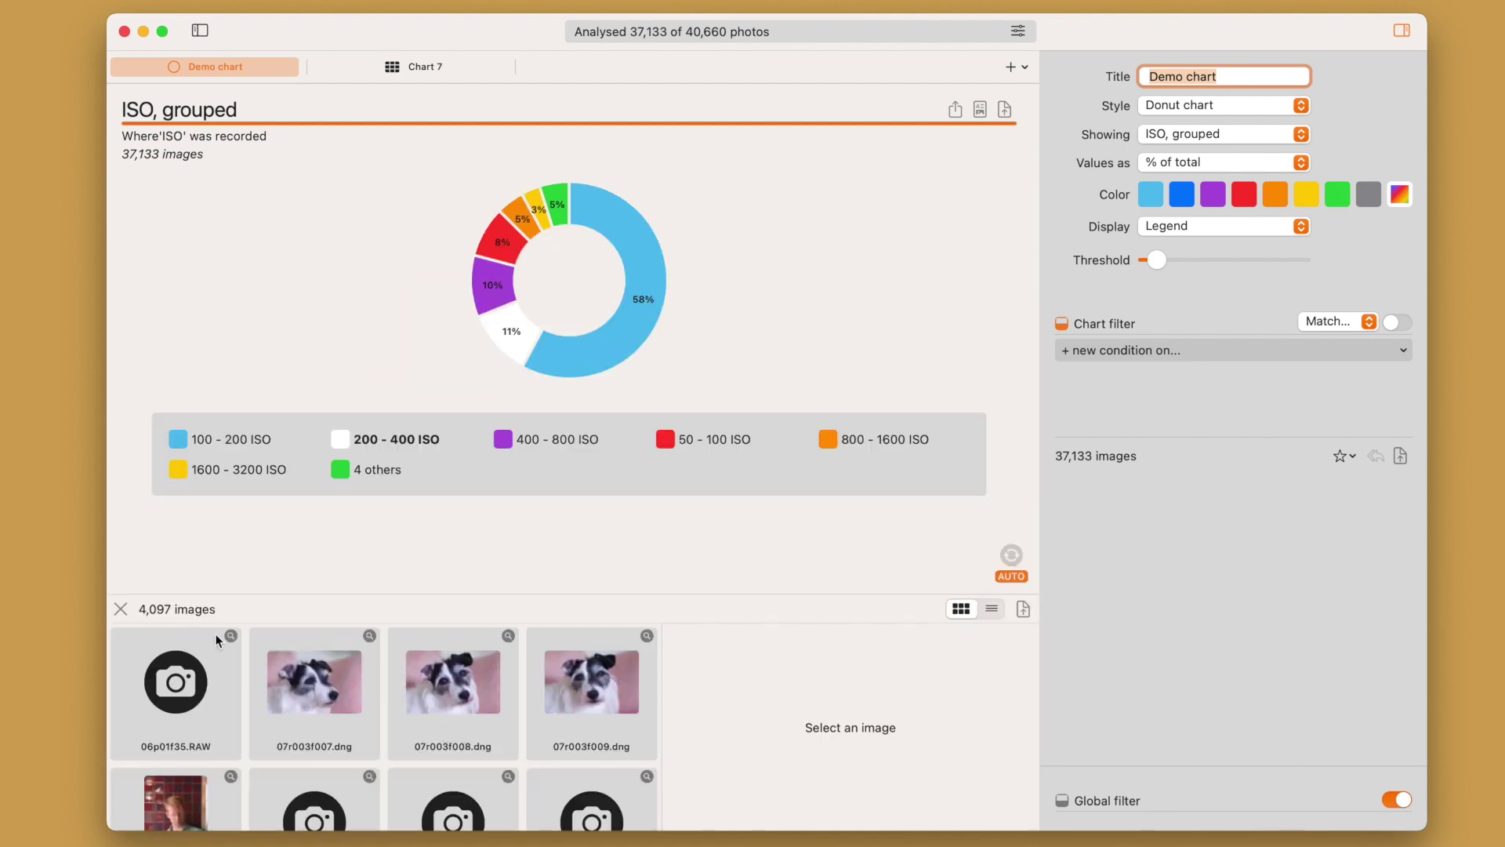
left_click(120, 609)
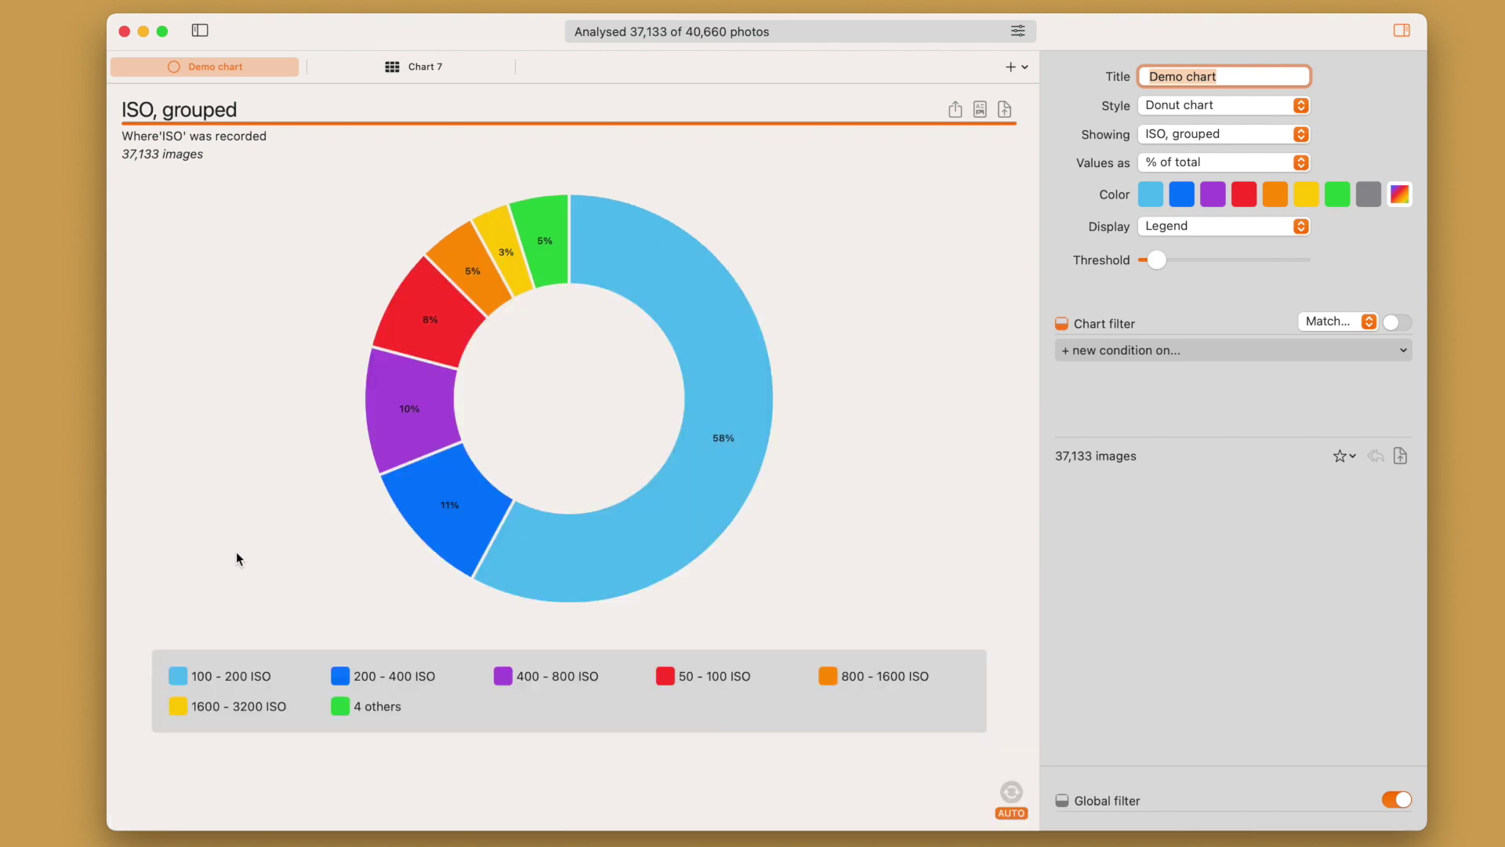
- Try the pie chart style on the Demo chart, and change it to a vertical bar chart
left_click(1197, 102)
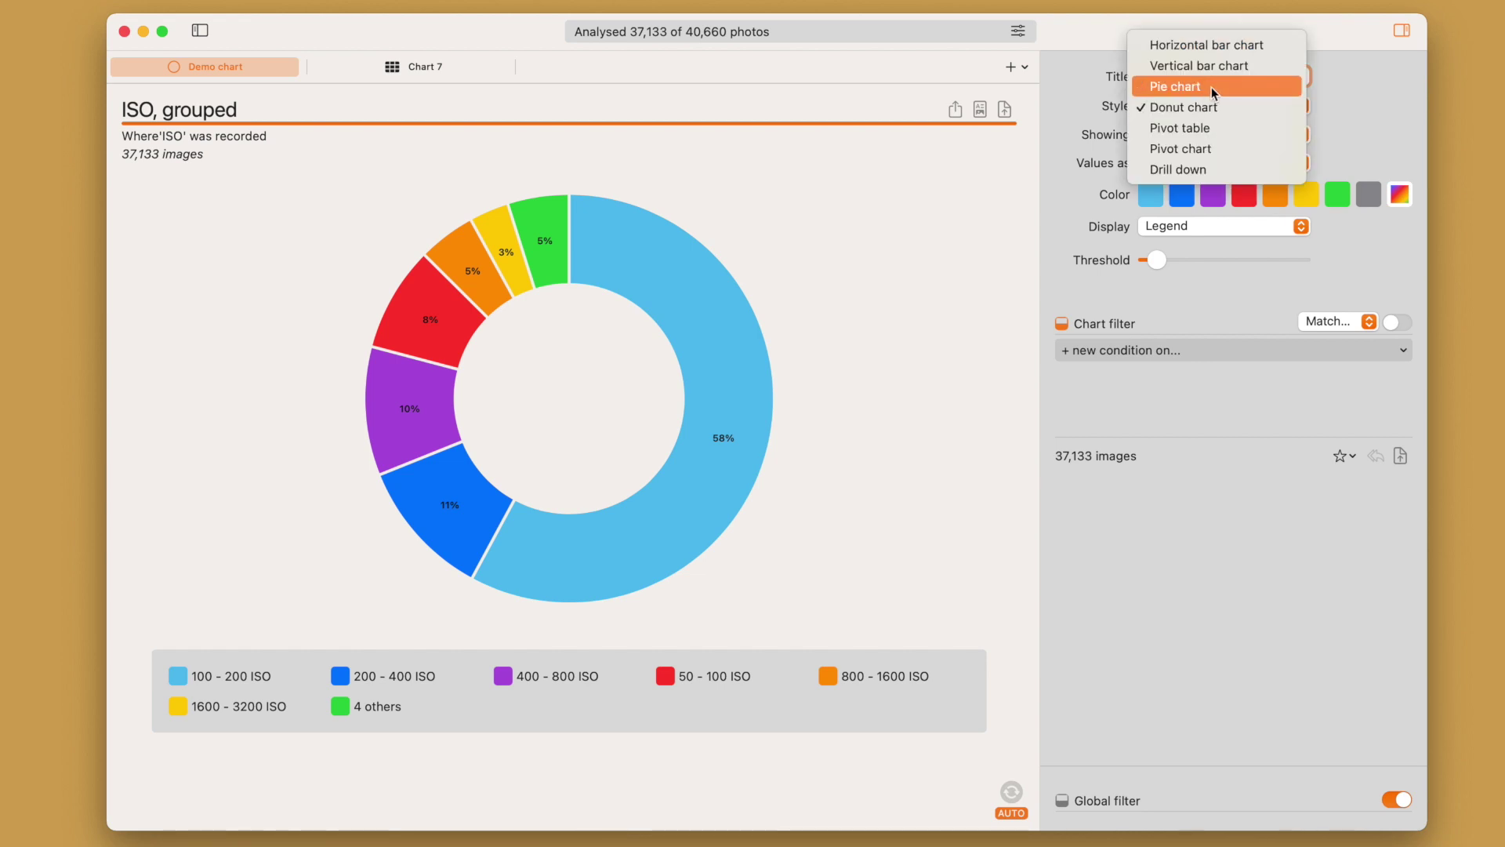
left_click(1211, 87)
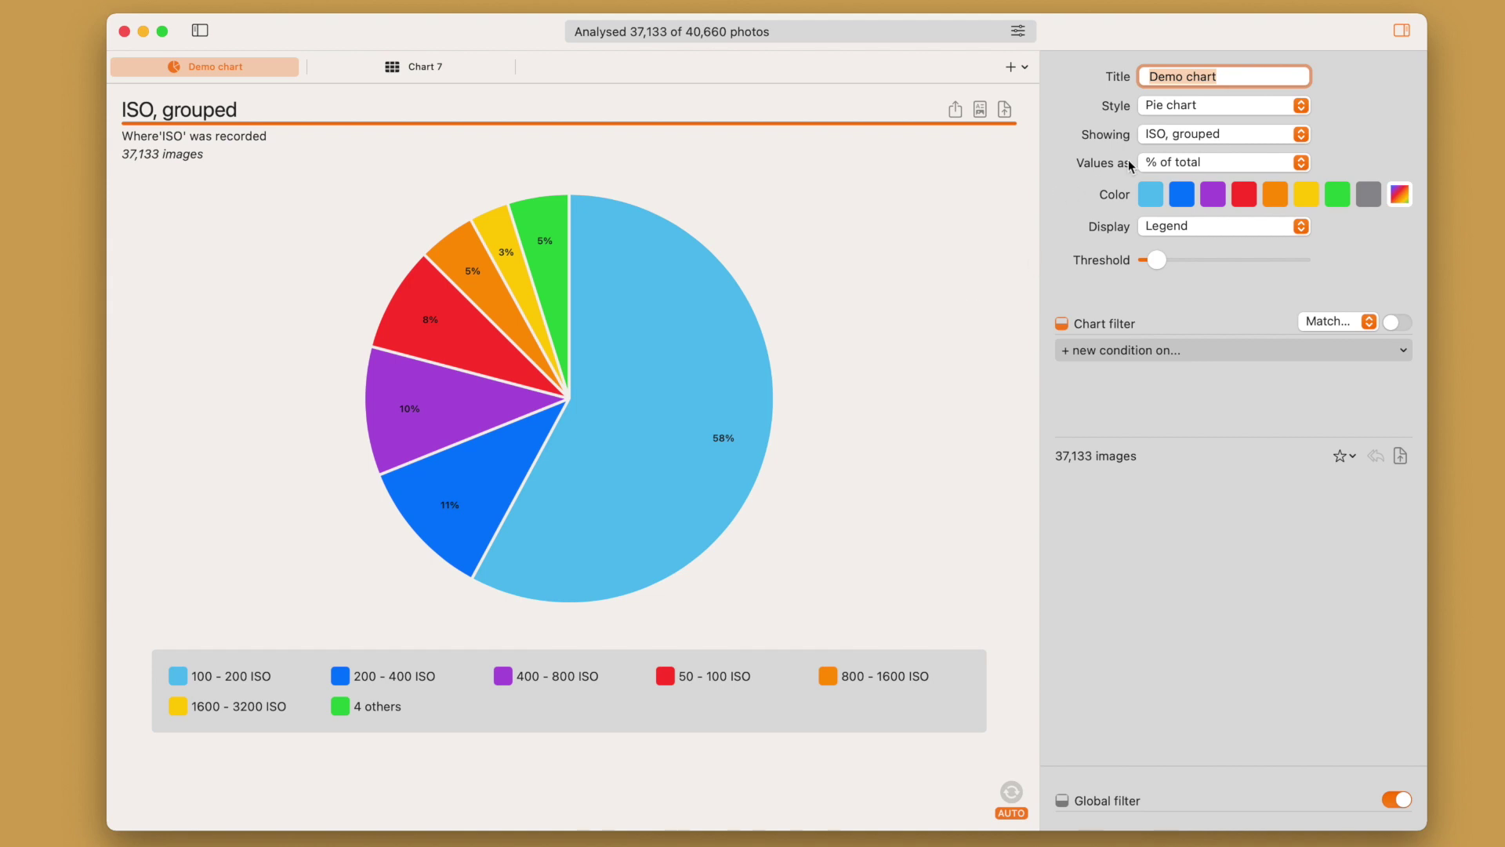
left_click(1173, 106)
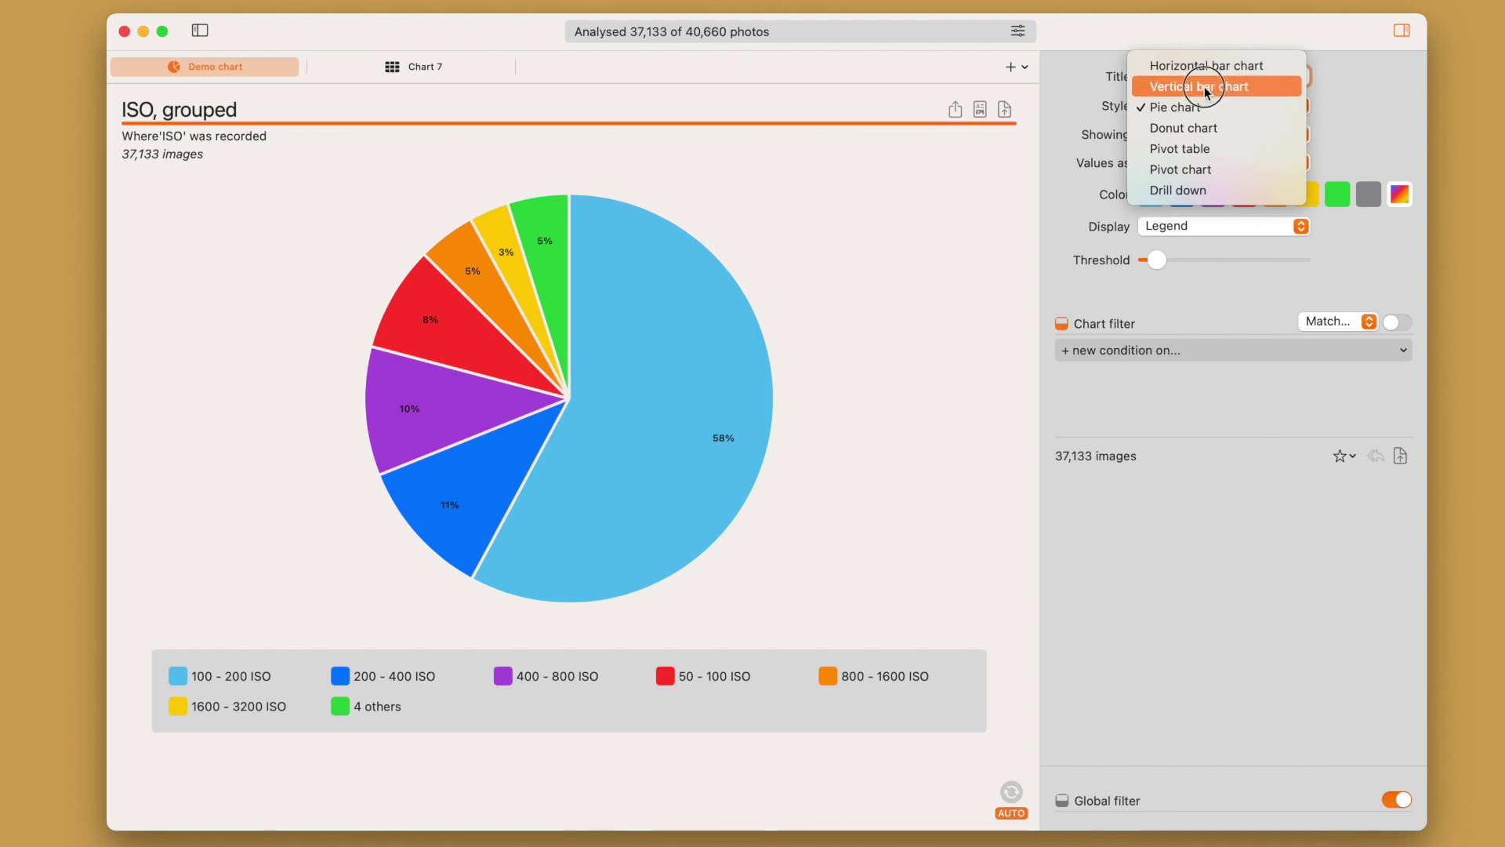
left_click(1205, 88)
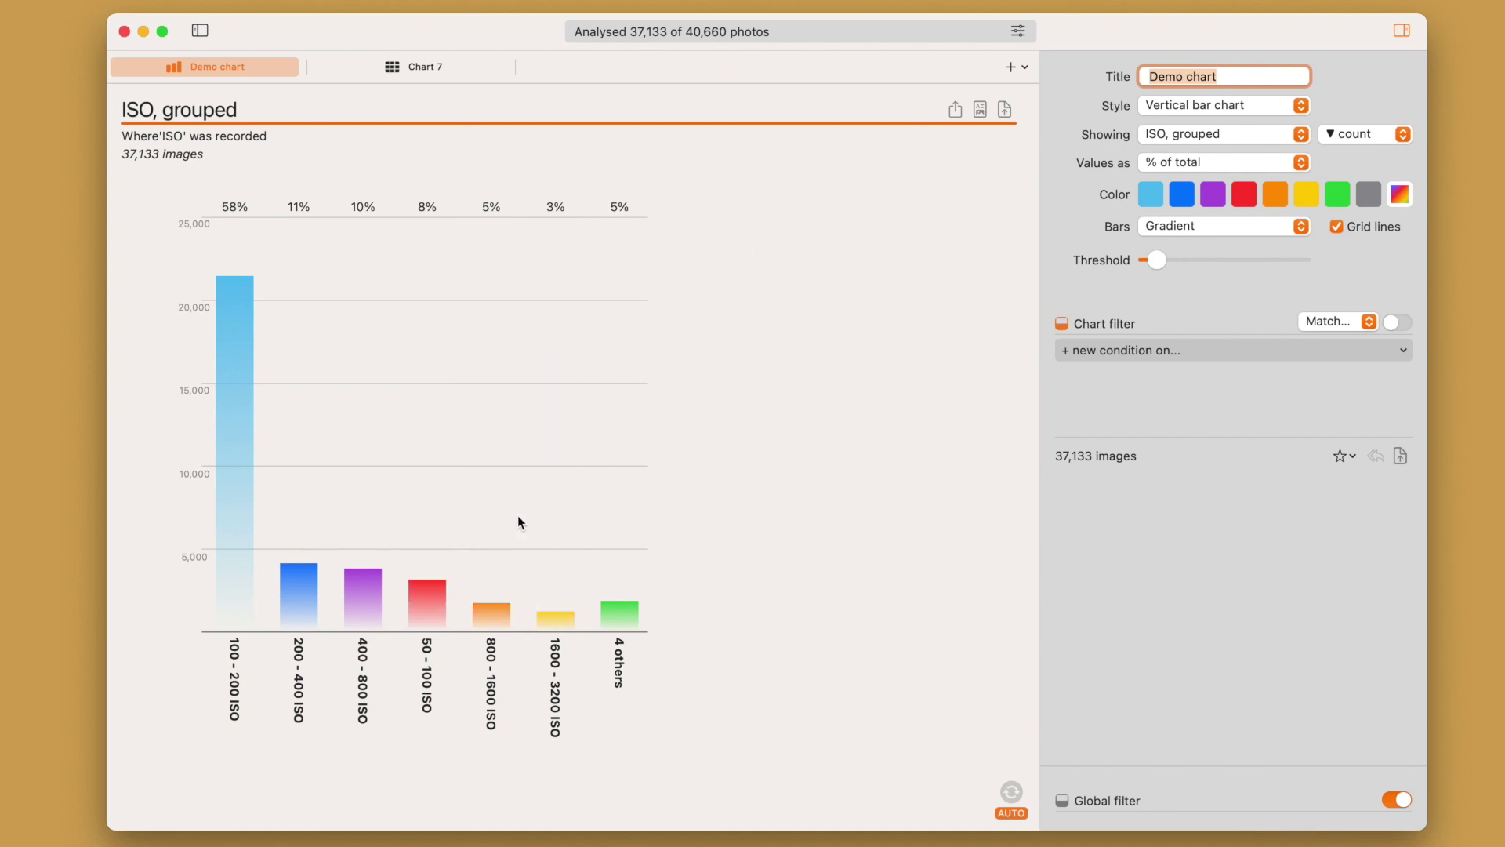
- Try the Solid washed bar fill, and set the bars to Solid
left_click(1187, 228)
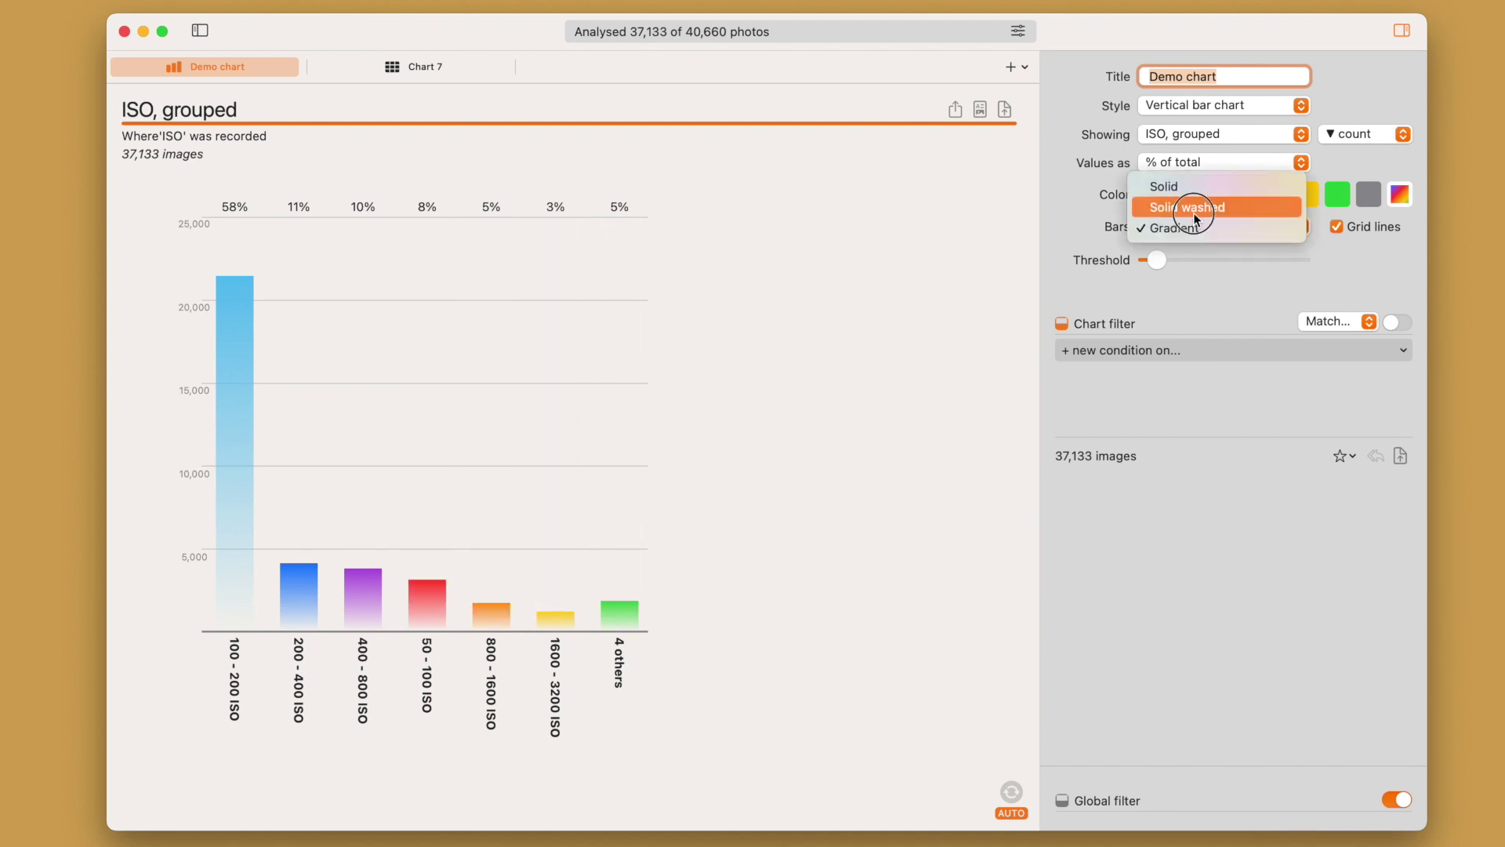
left_click(1193, 210)
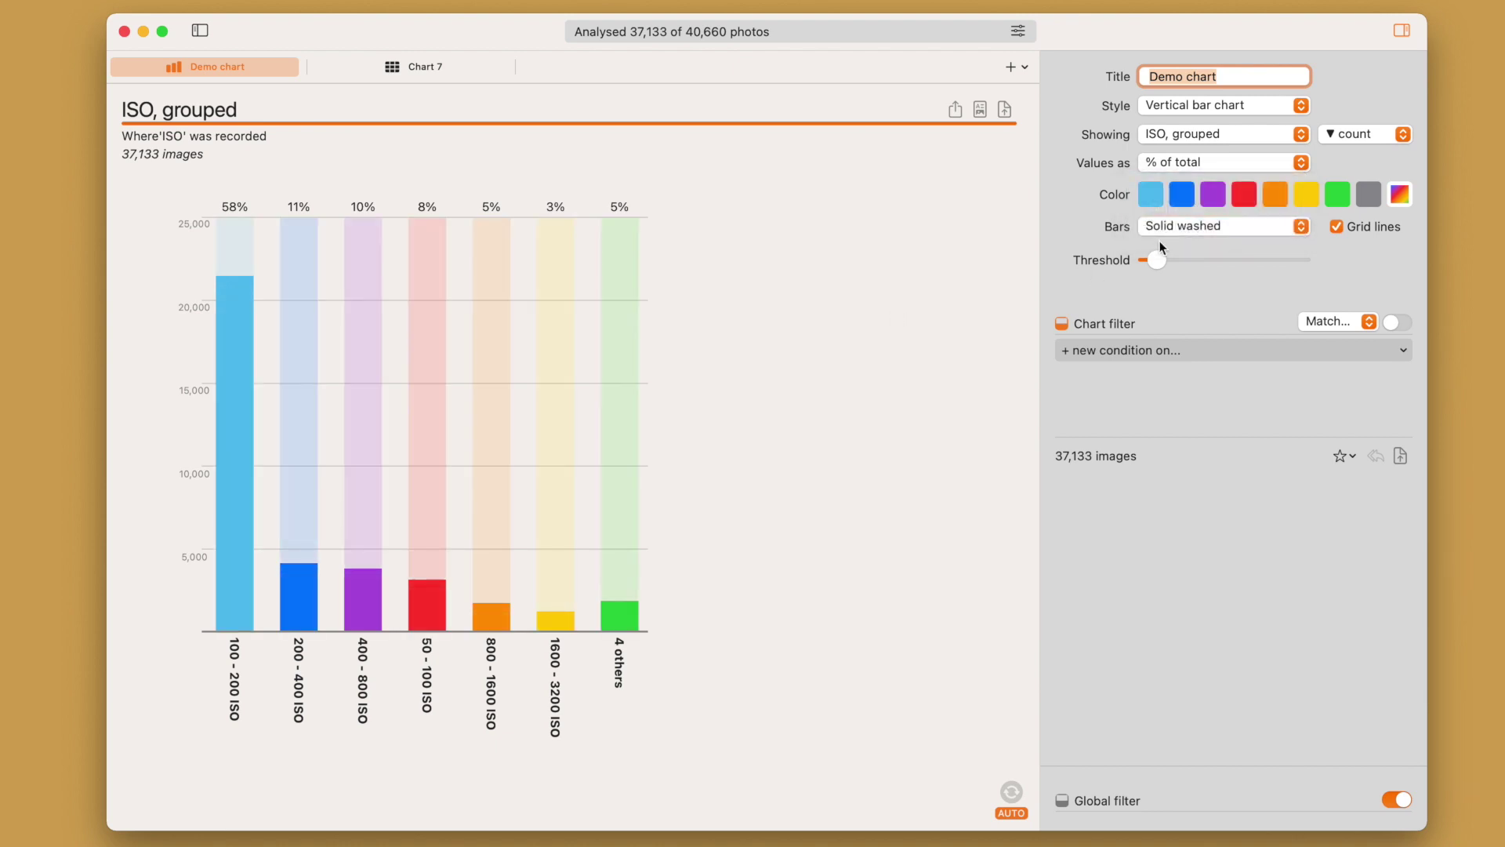
left_click(1181, 228)
left_click(1179, 207)
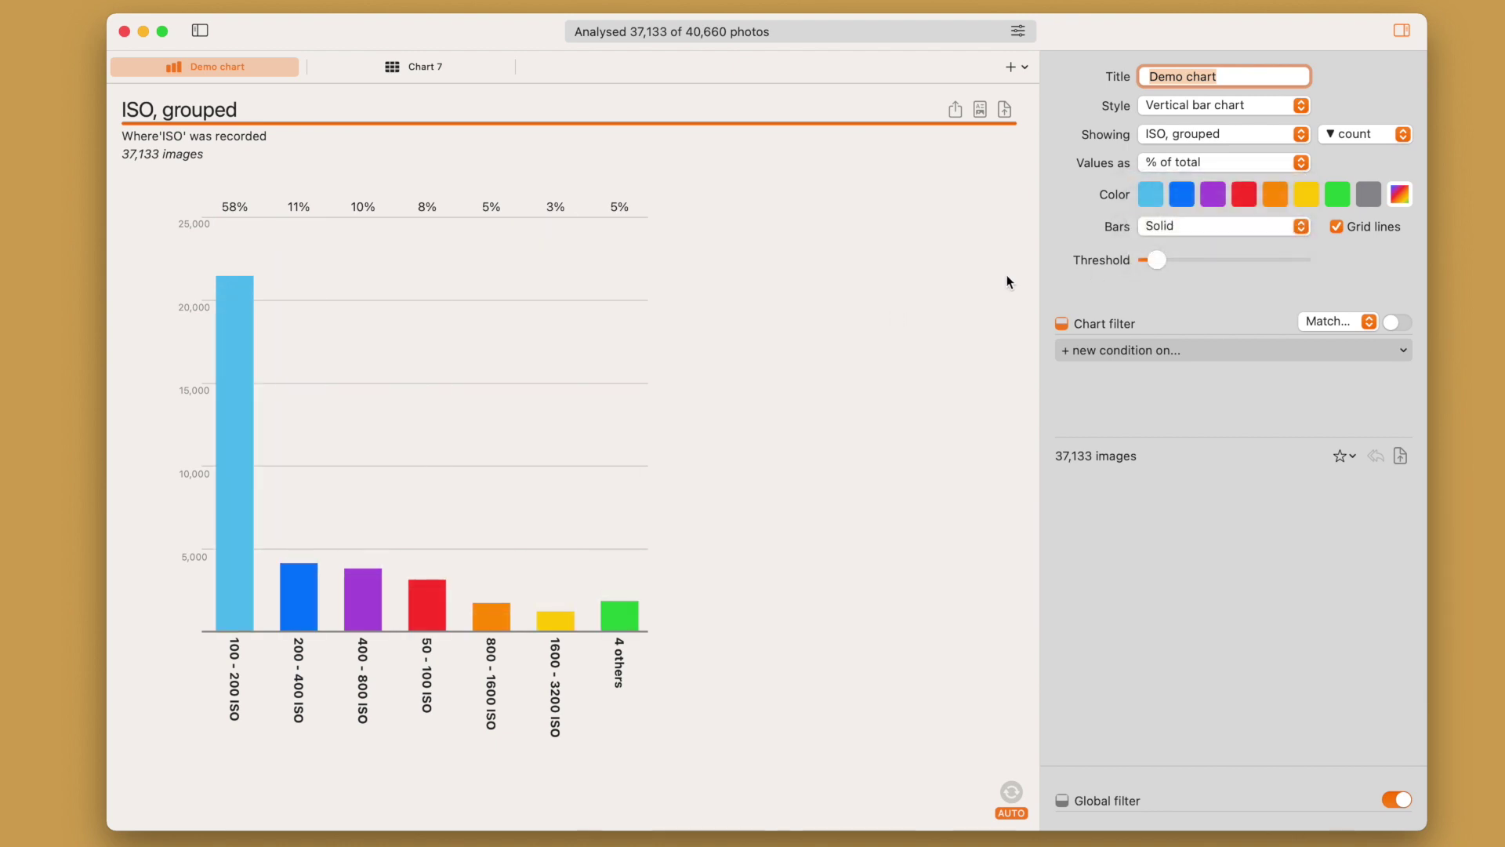
- Turn the grid lines off and on again, and lower the threshold to its minimum to ungroup the small bars
left_click(1336, 228)
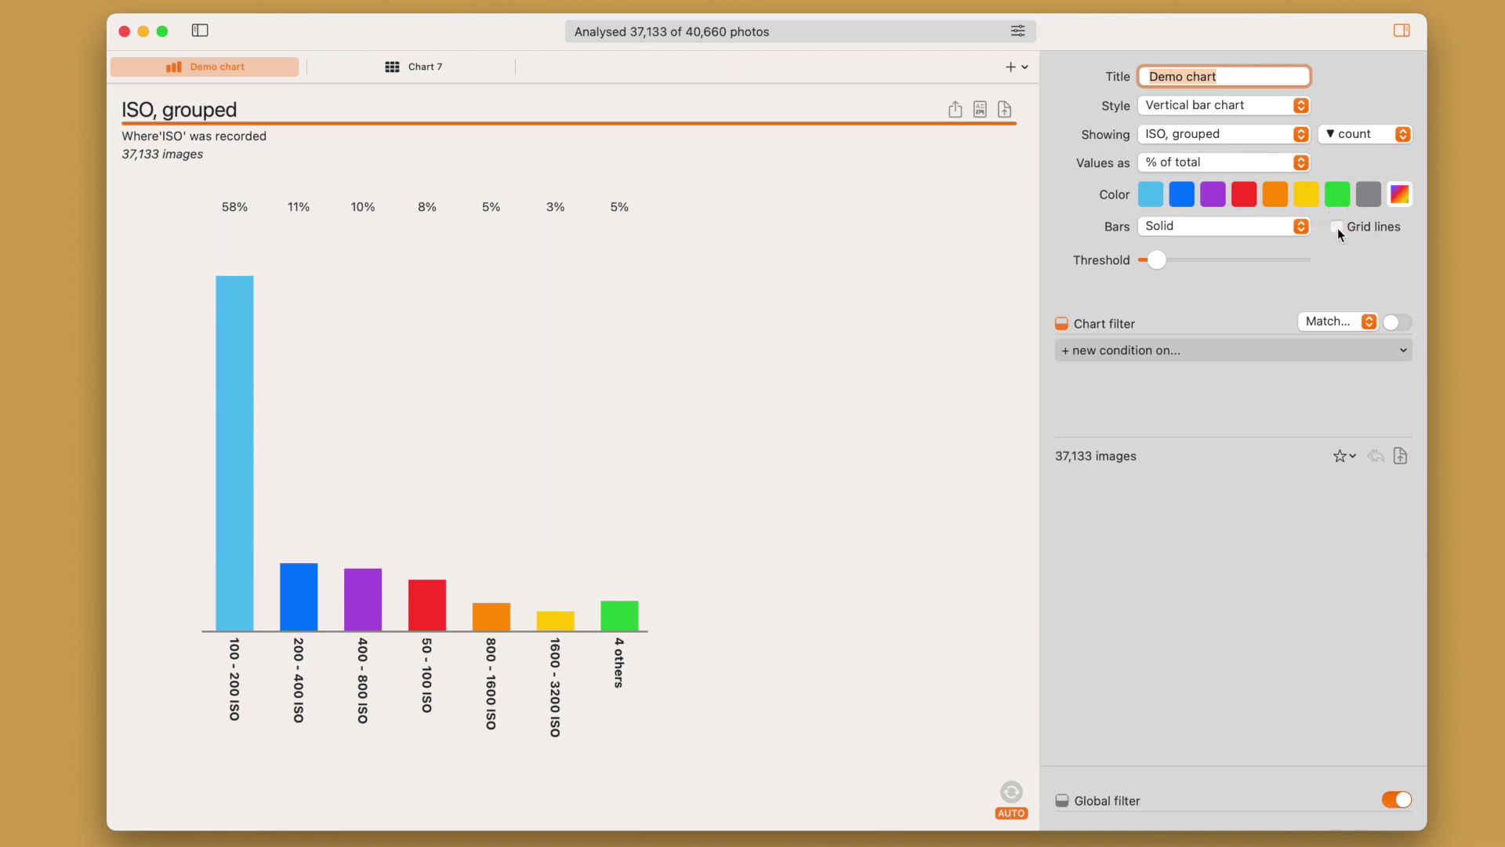
left_click(1338, 229)
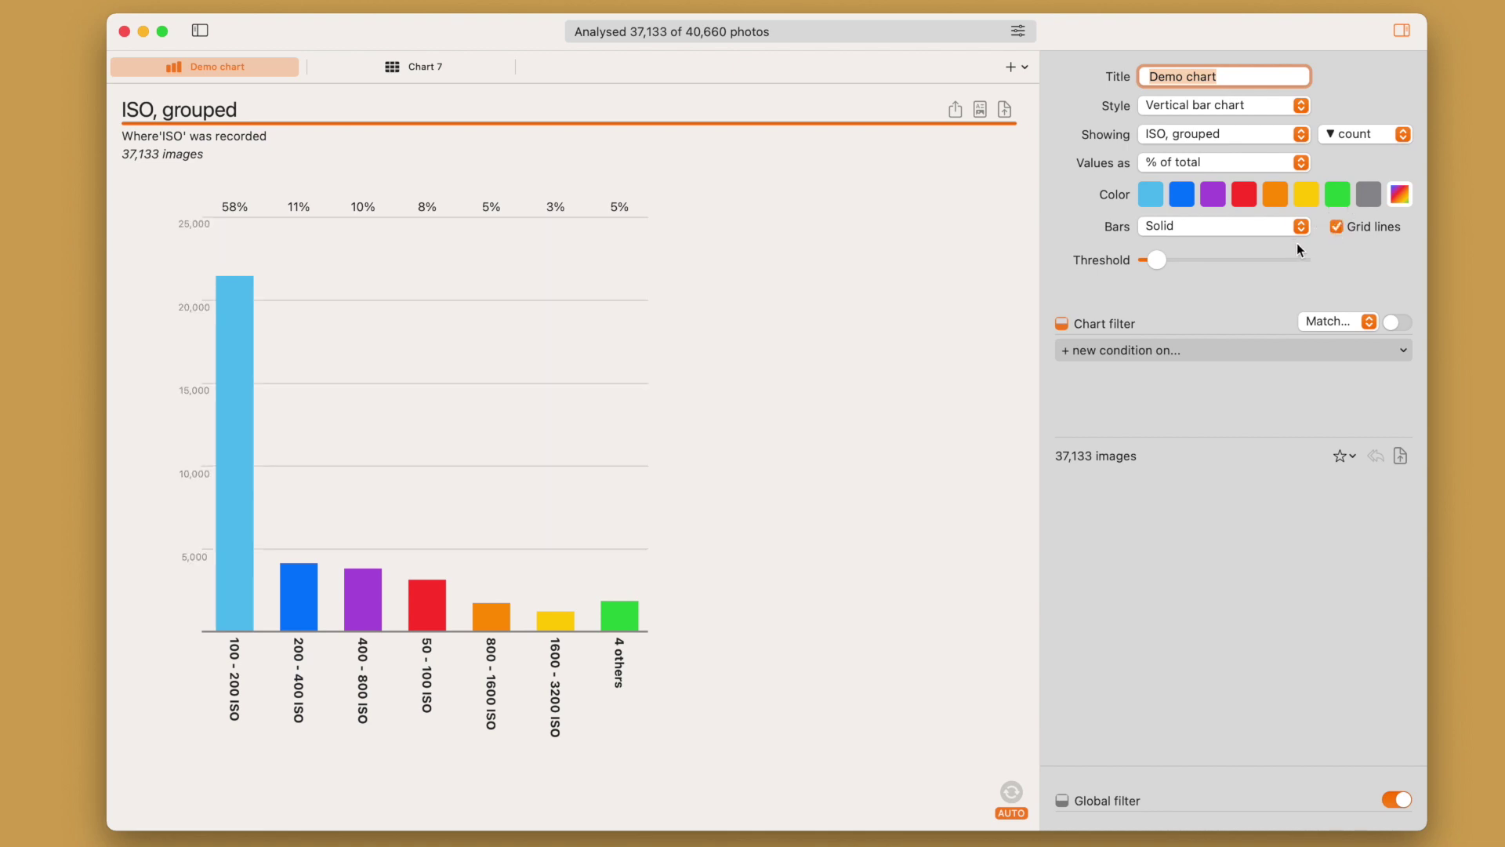
left_click(1156, 260)
left_click_drag(1155, 263, 1127, 254)
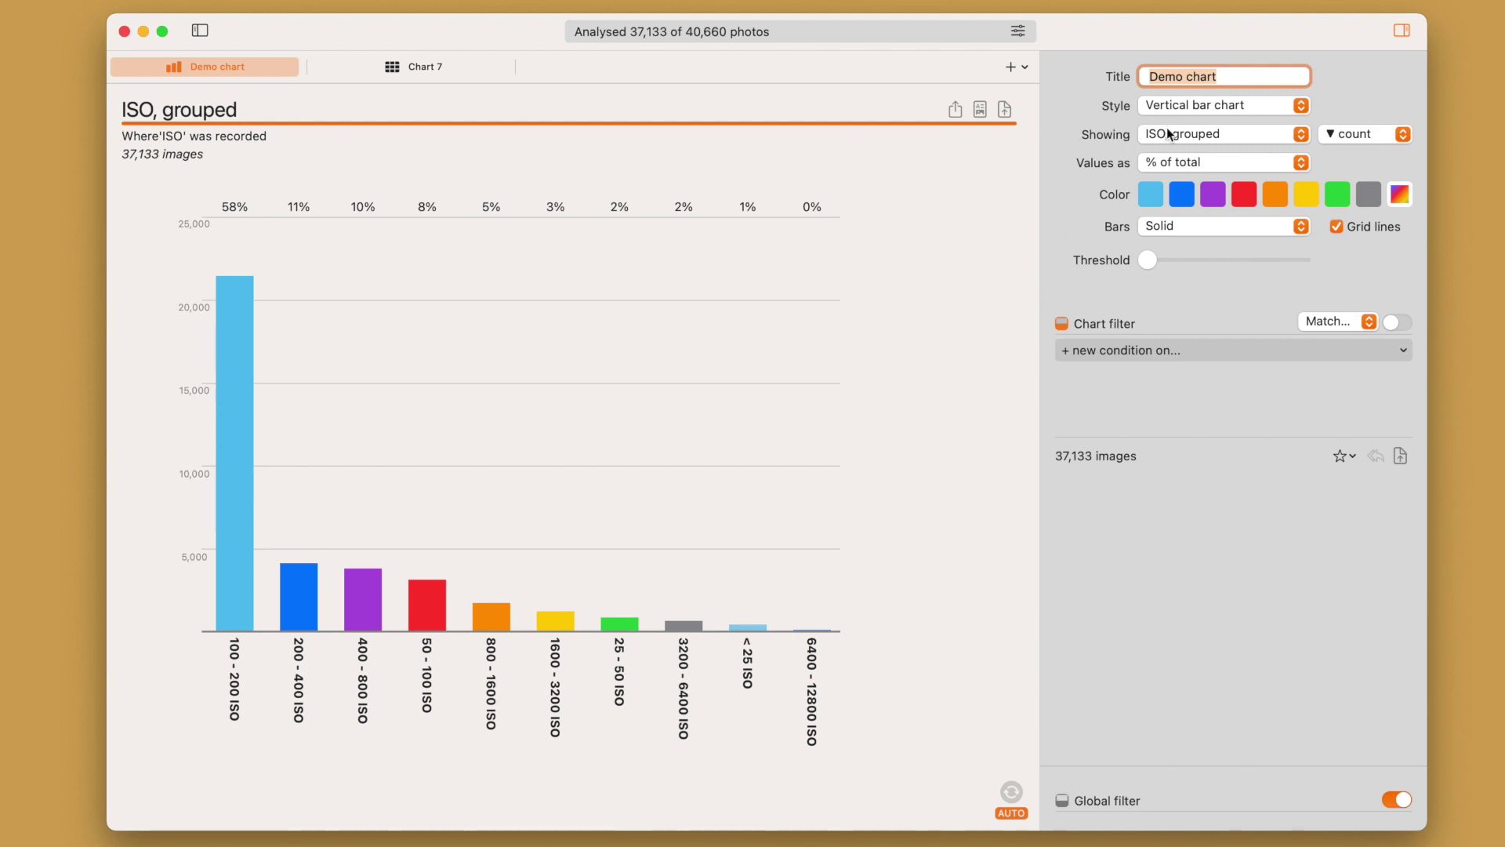
- Look through the available data fields, and set the chart to show ungrouped ISO values
left_click(1192, 136)
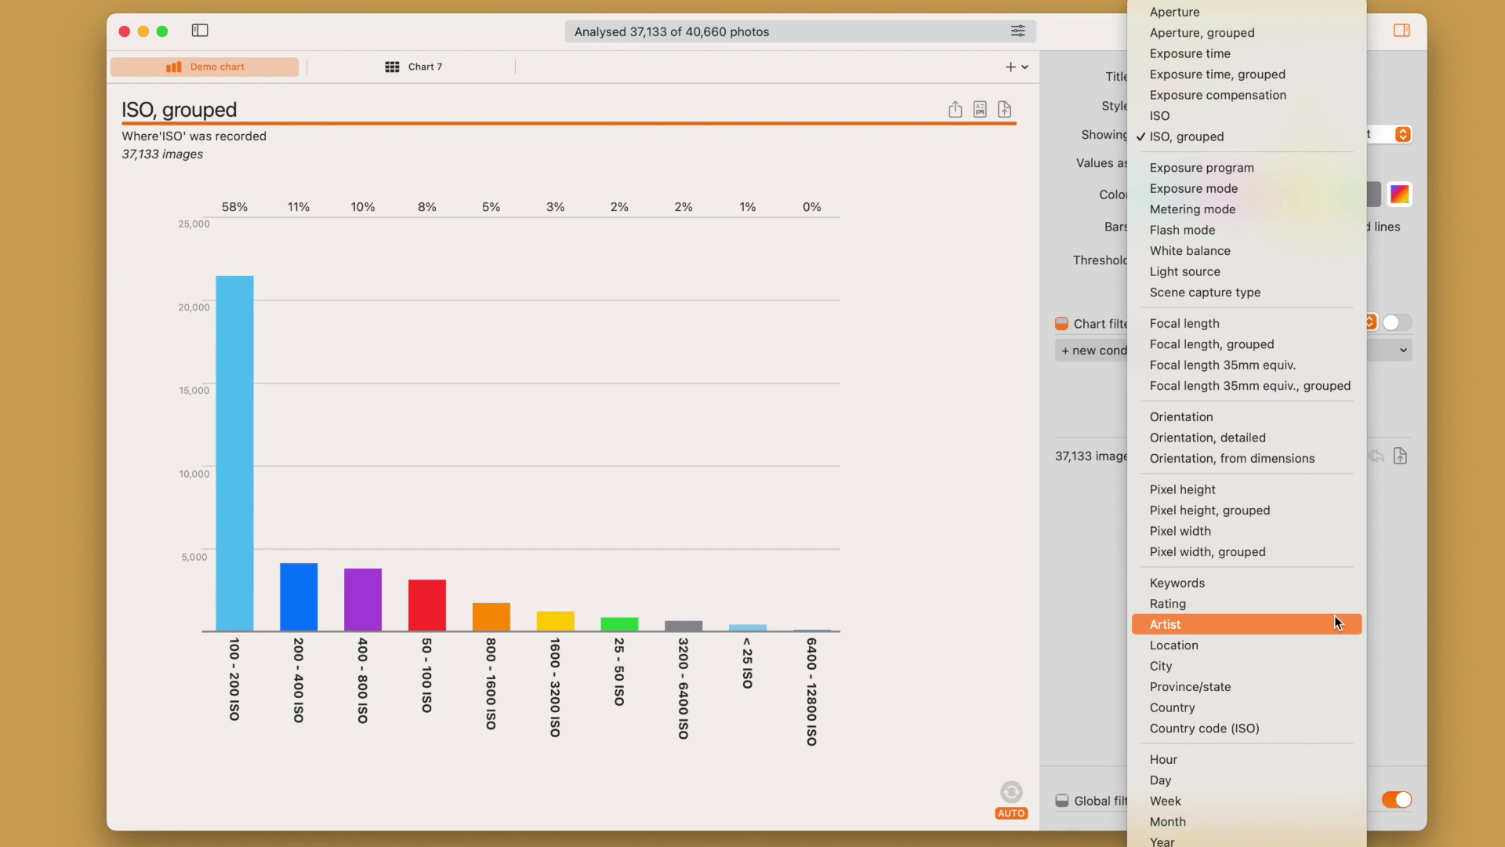
scroll(1334, 615, "down", 5)
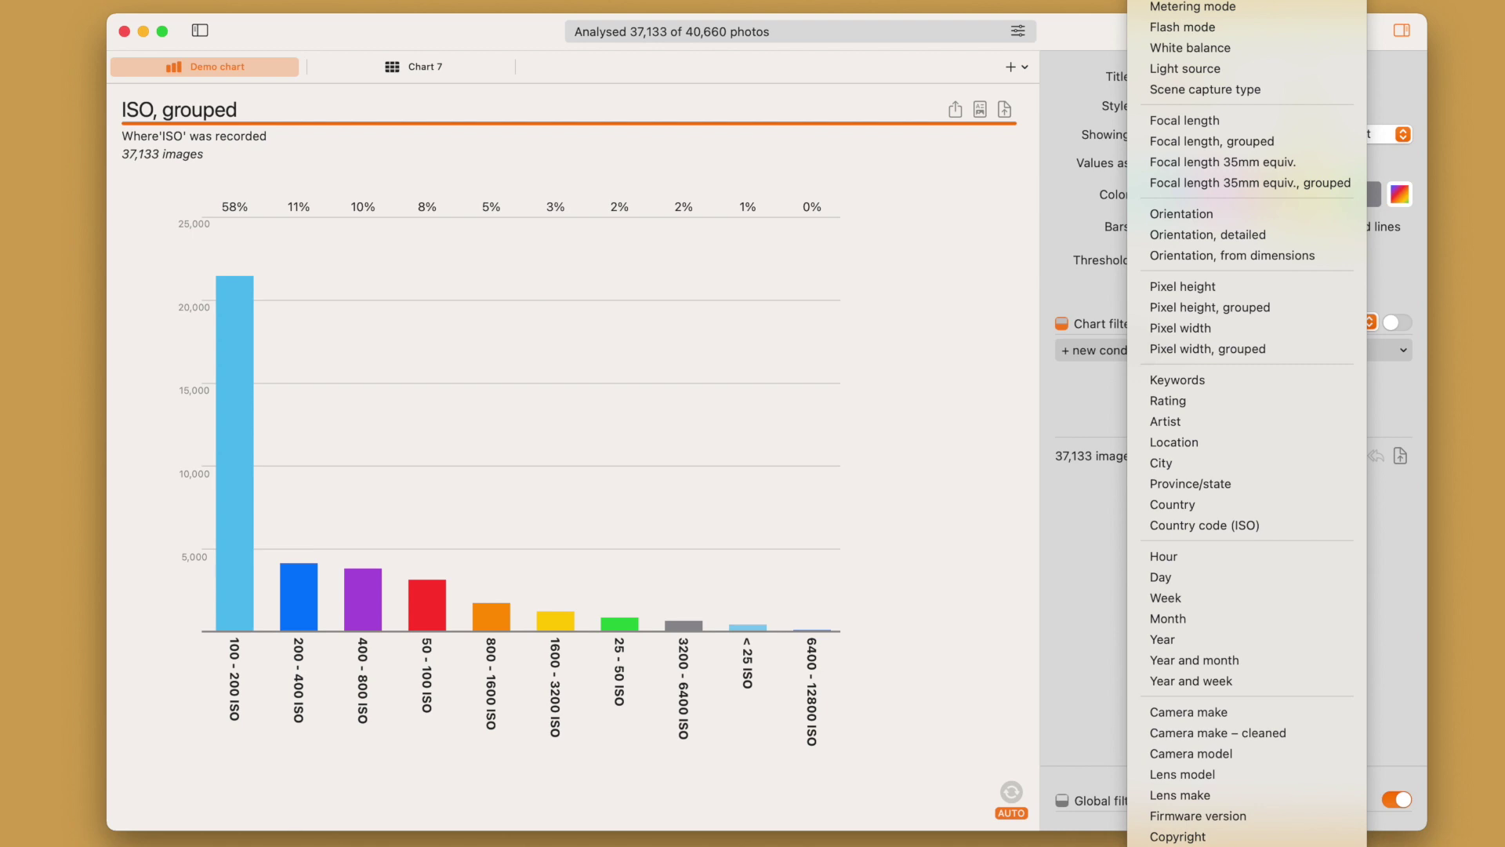
scroll(1314, 394, "up", 4)
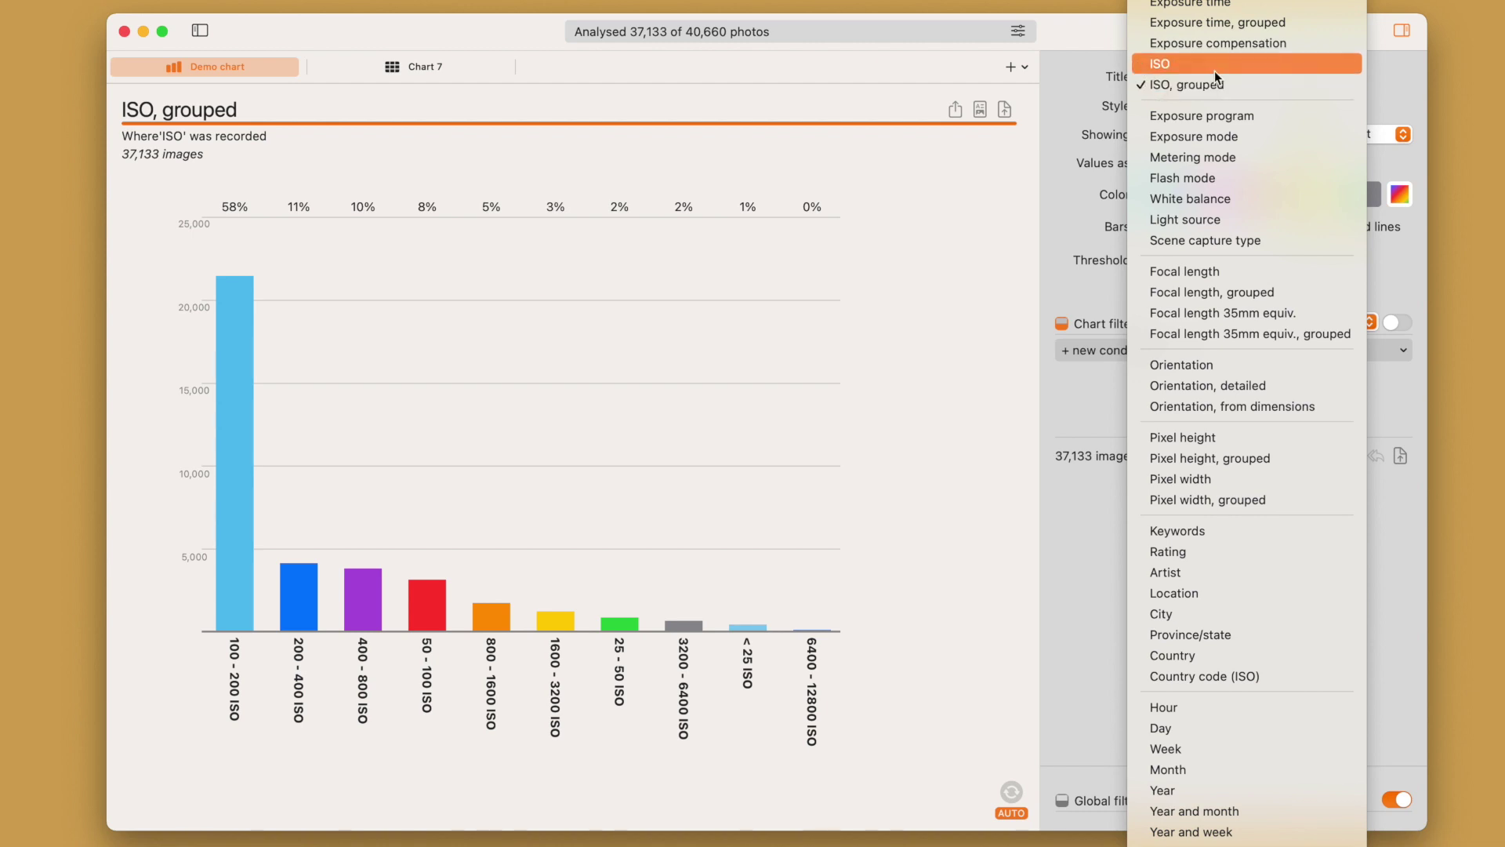
left_click(1039, 171)
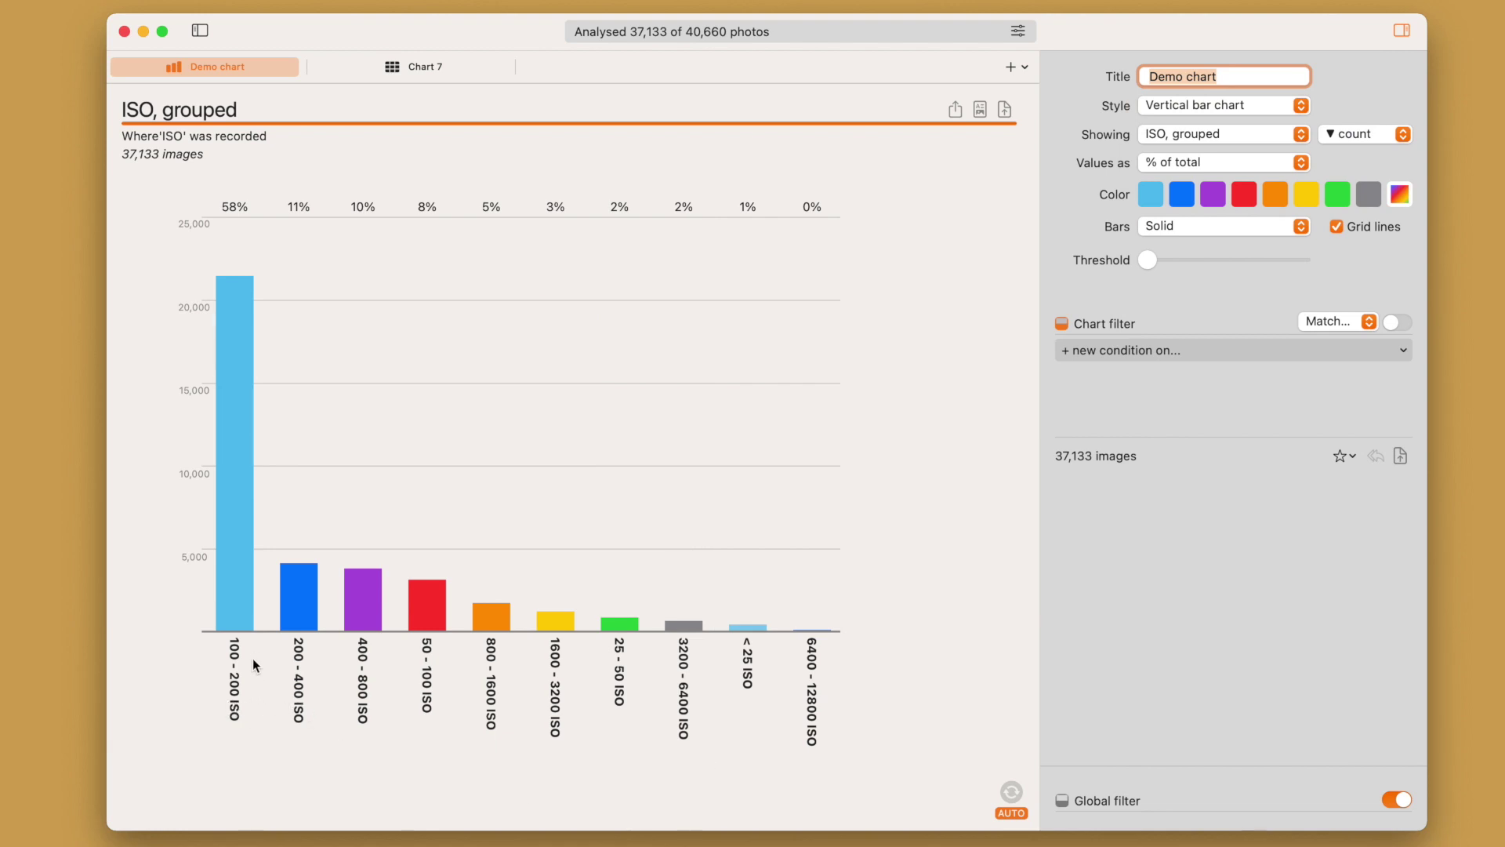
left_click(1188, 133)
left_click(1201, 116)
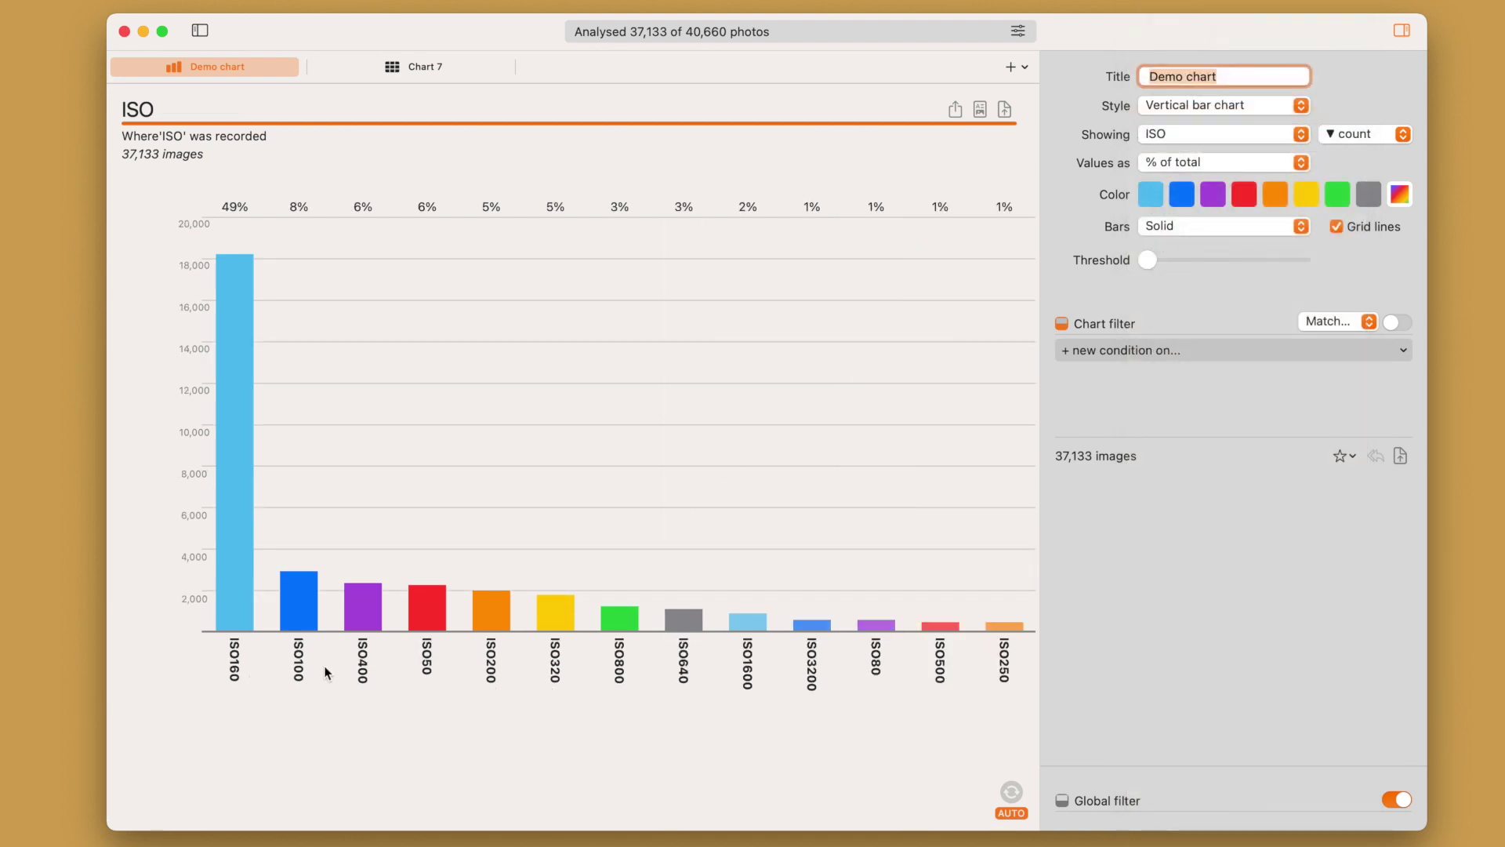
scroll(762, 665, "right", 10)
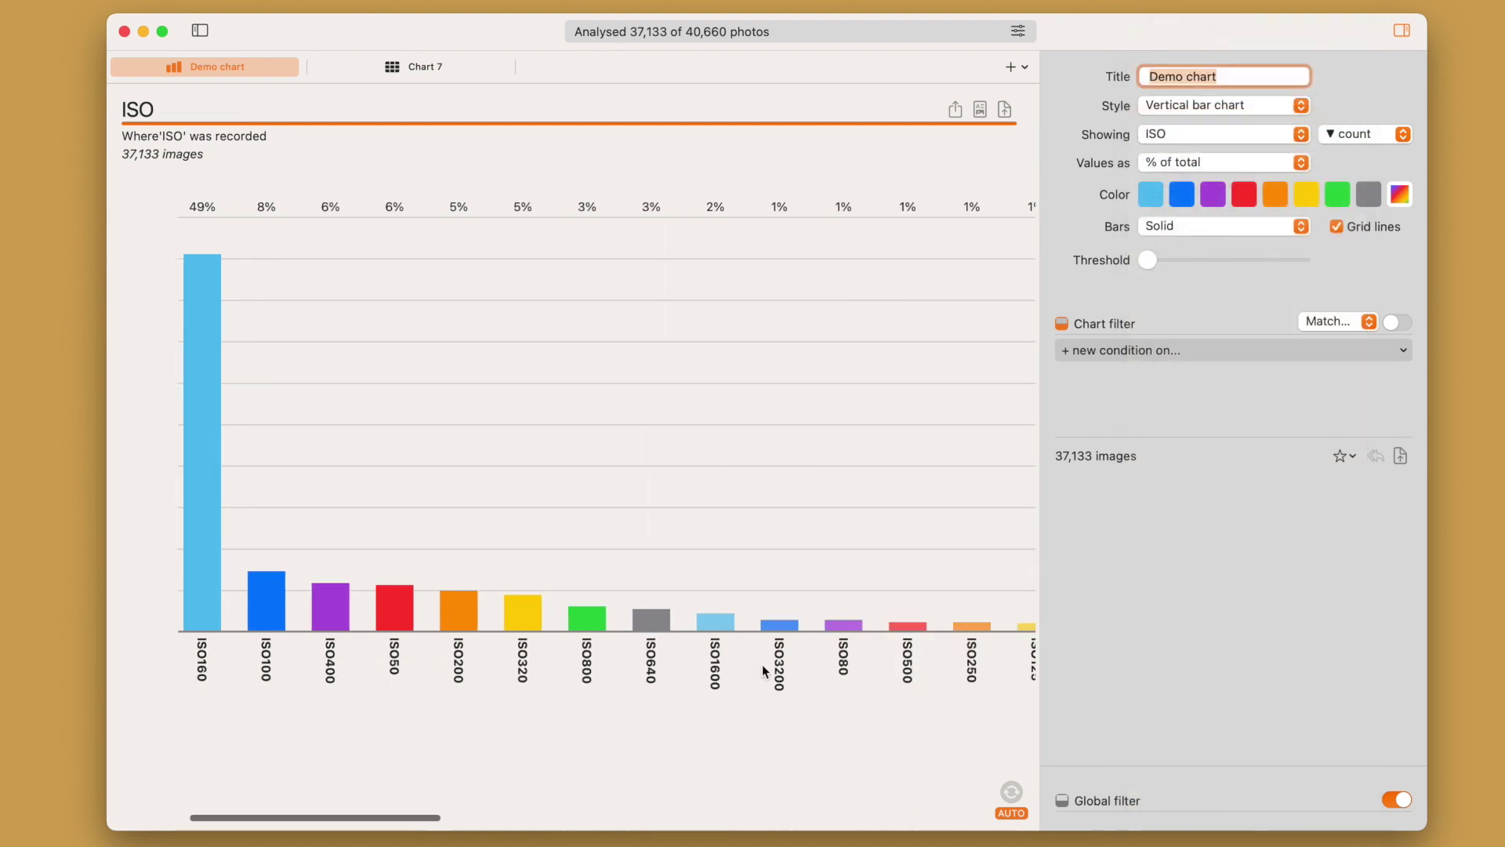
- Look along the ISO bars, raise the threshold to group the small ones, and set the chart to show ISO, grouped
scroll(762, 665, "right", 15)
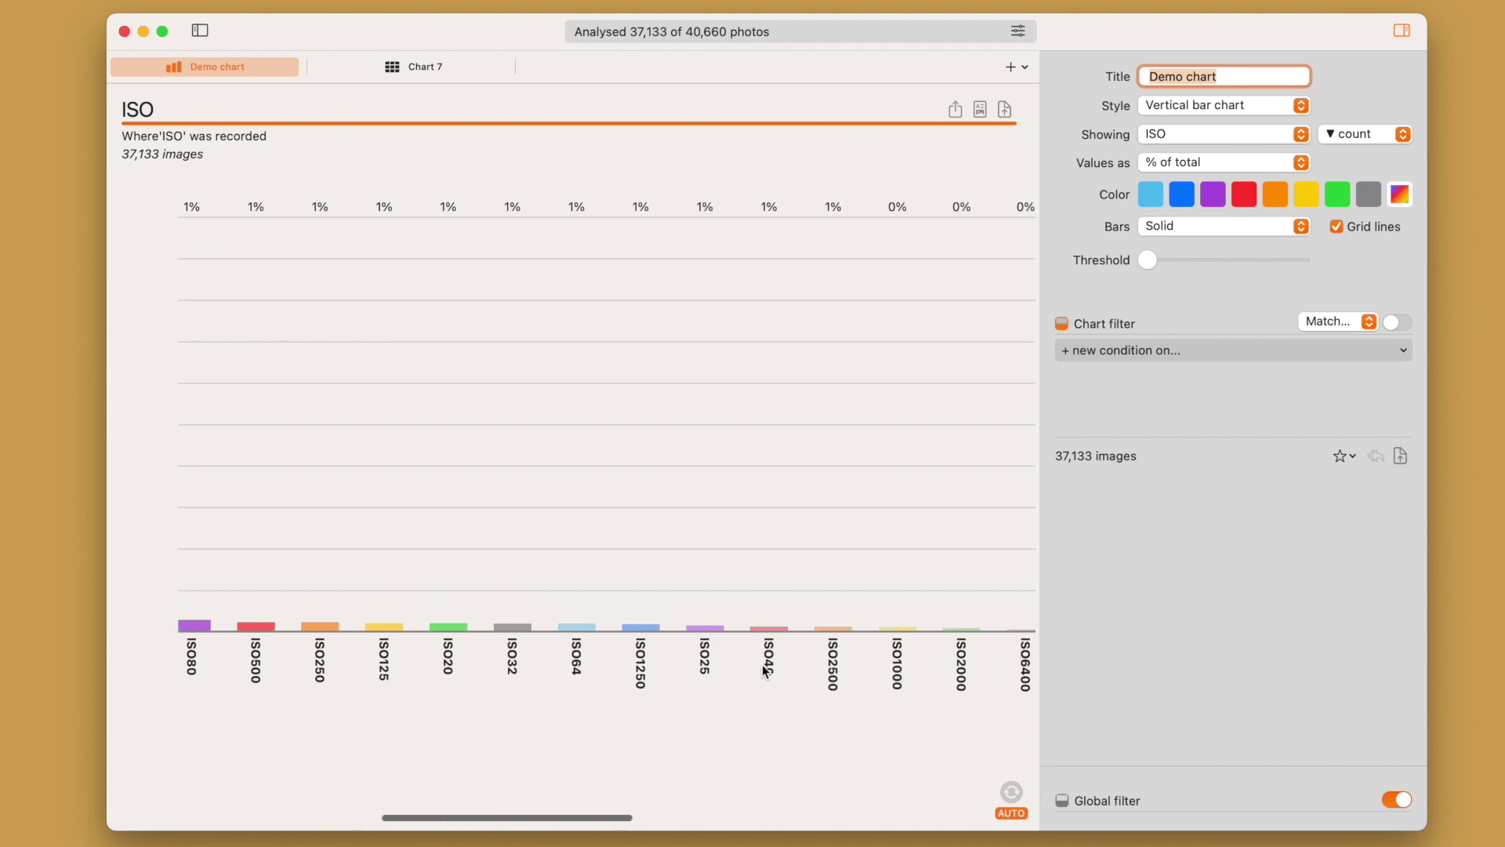
scroll(762, 664, "left", 20)
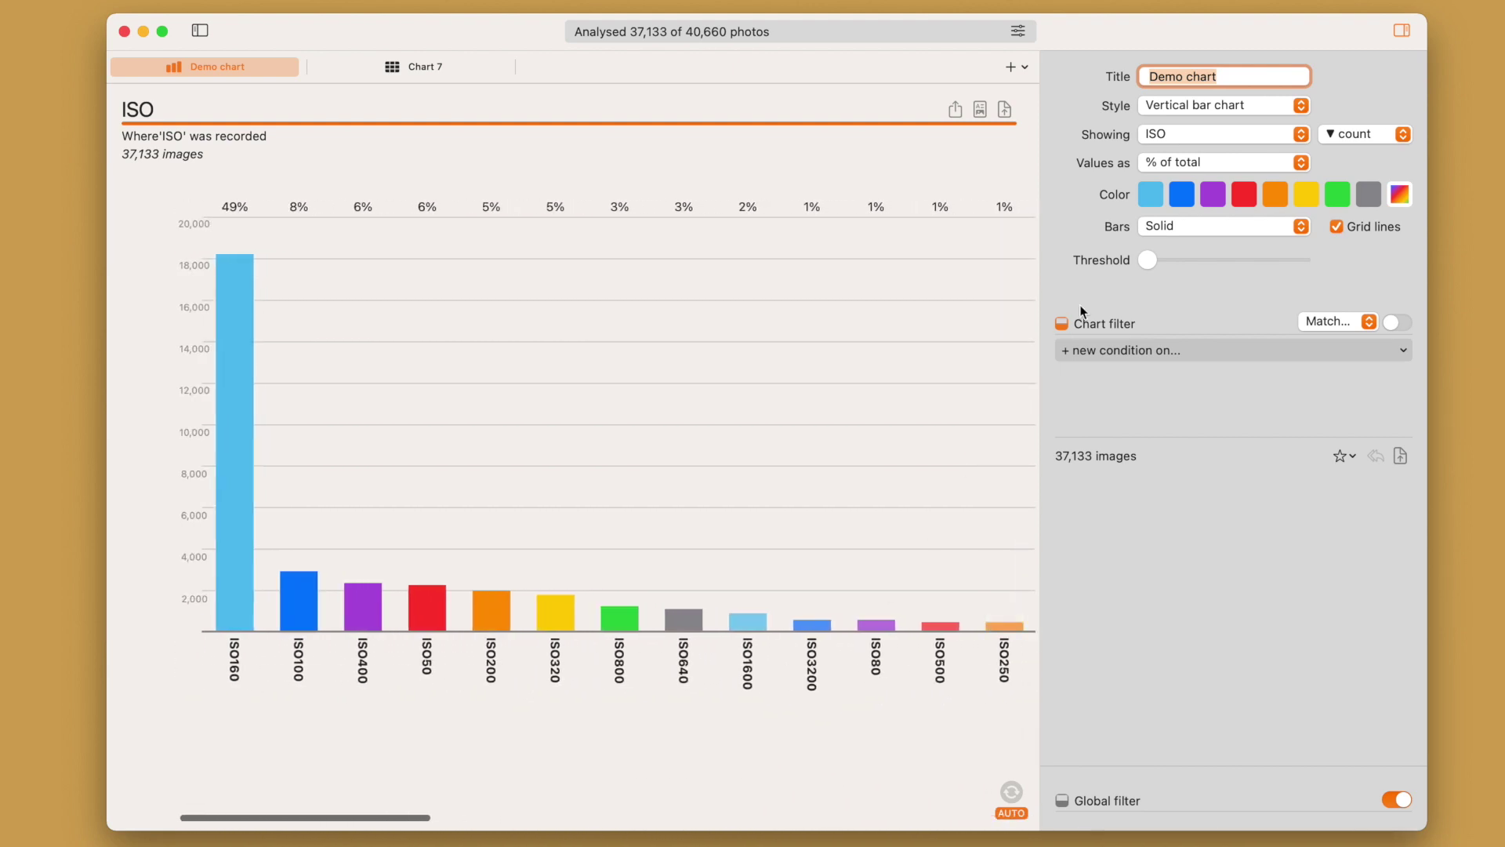
left_click_drag(1147, 260, 1167, 263)
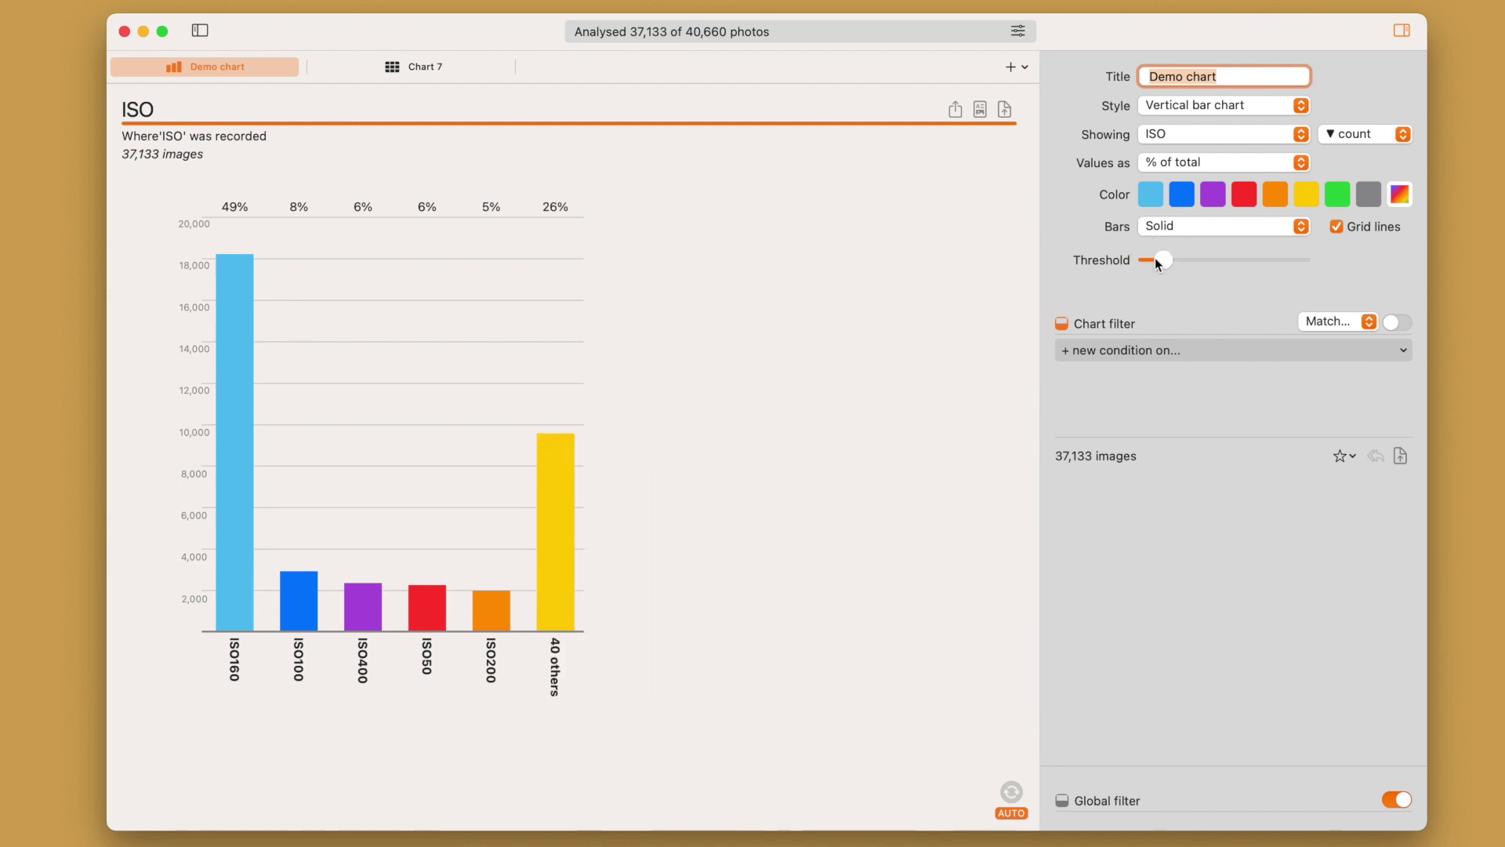
left_click(1176, 135)
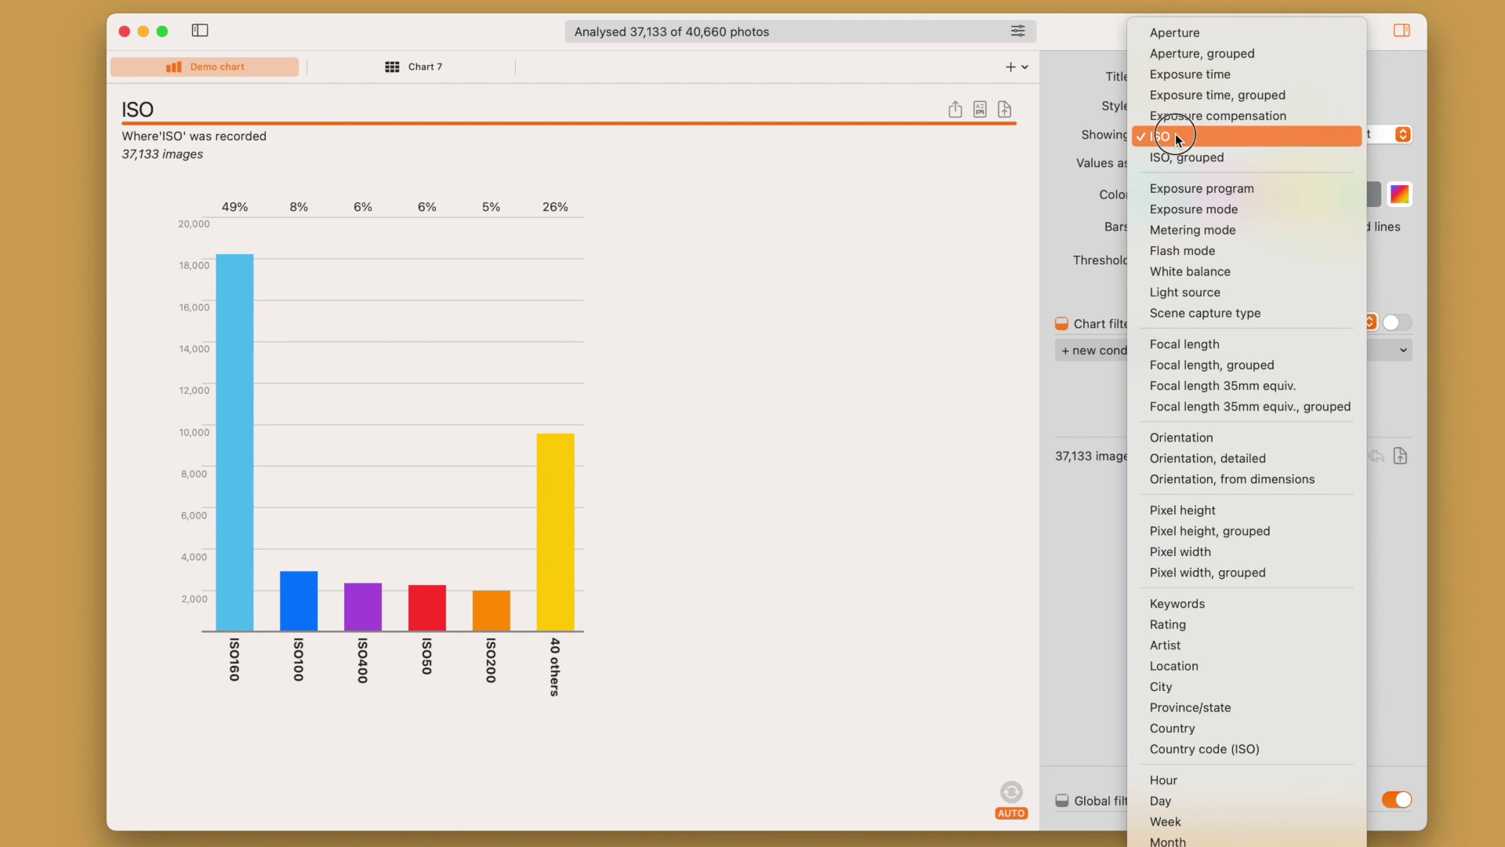
left_click(1180, 158)
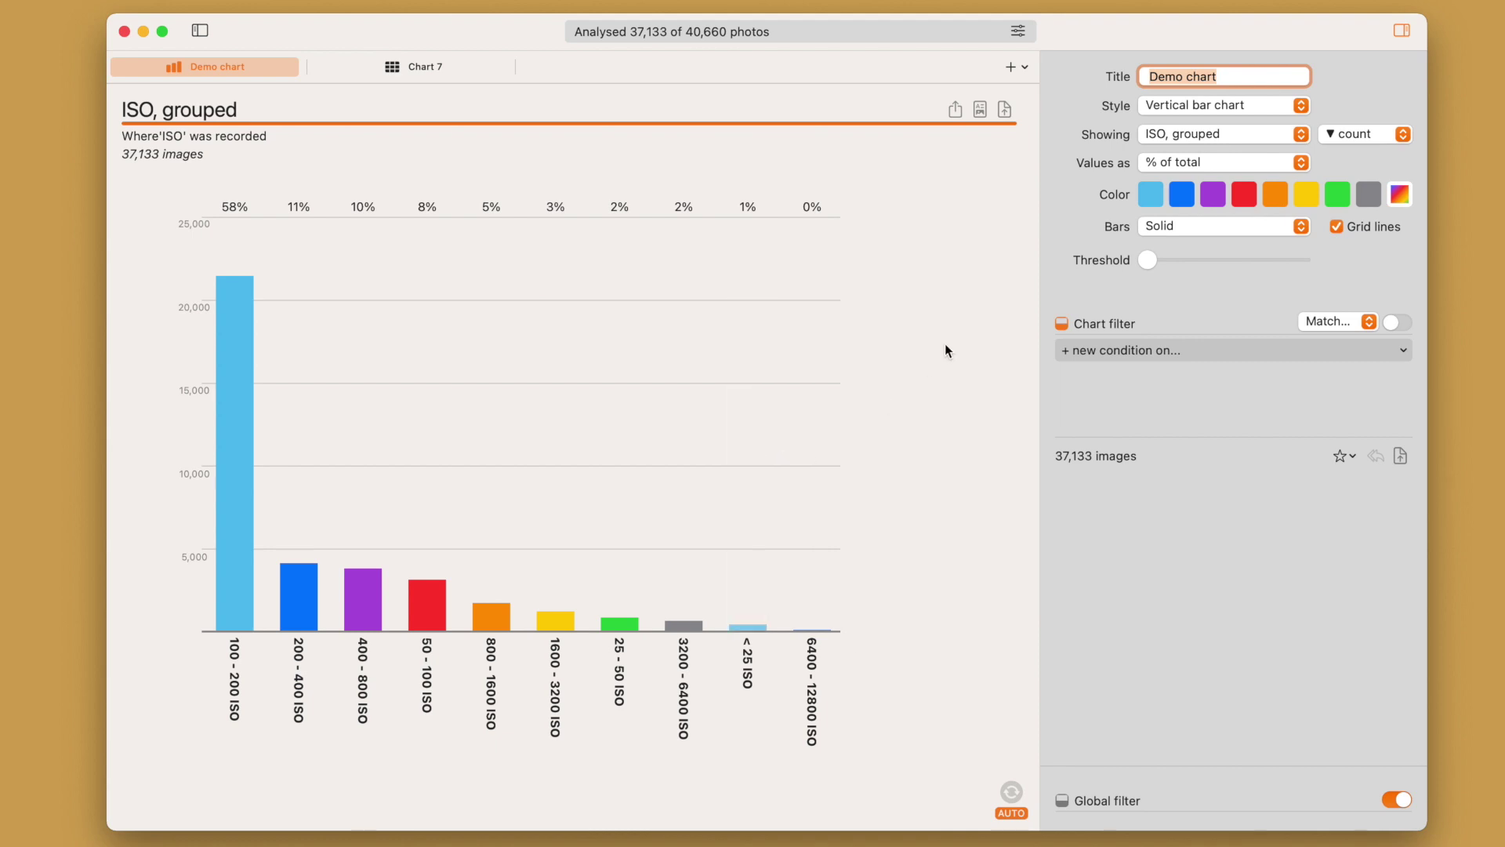
- Try adding a 150 boundary and changing the 400 boundary to 560 in the ISO groupings, and discard the edits
left_click(1019, 32)
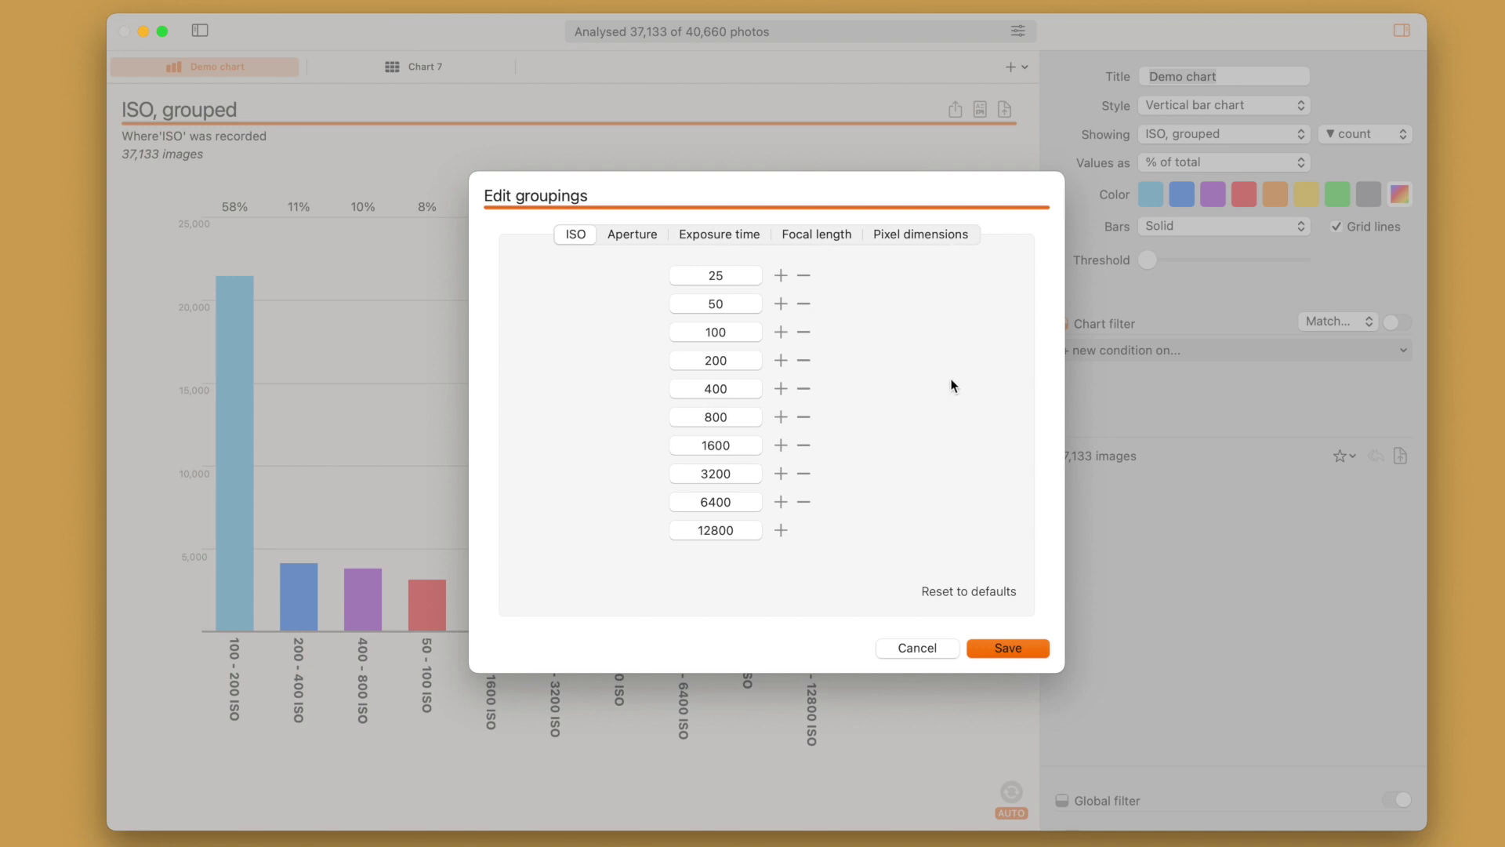
left_click(781, 332)
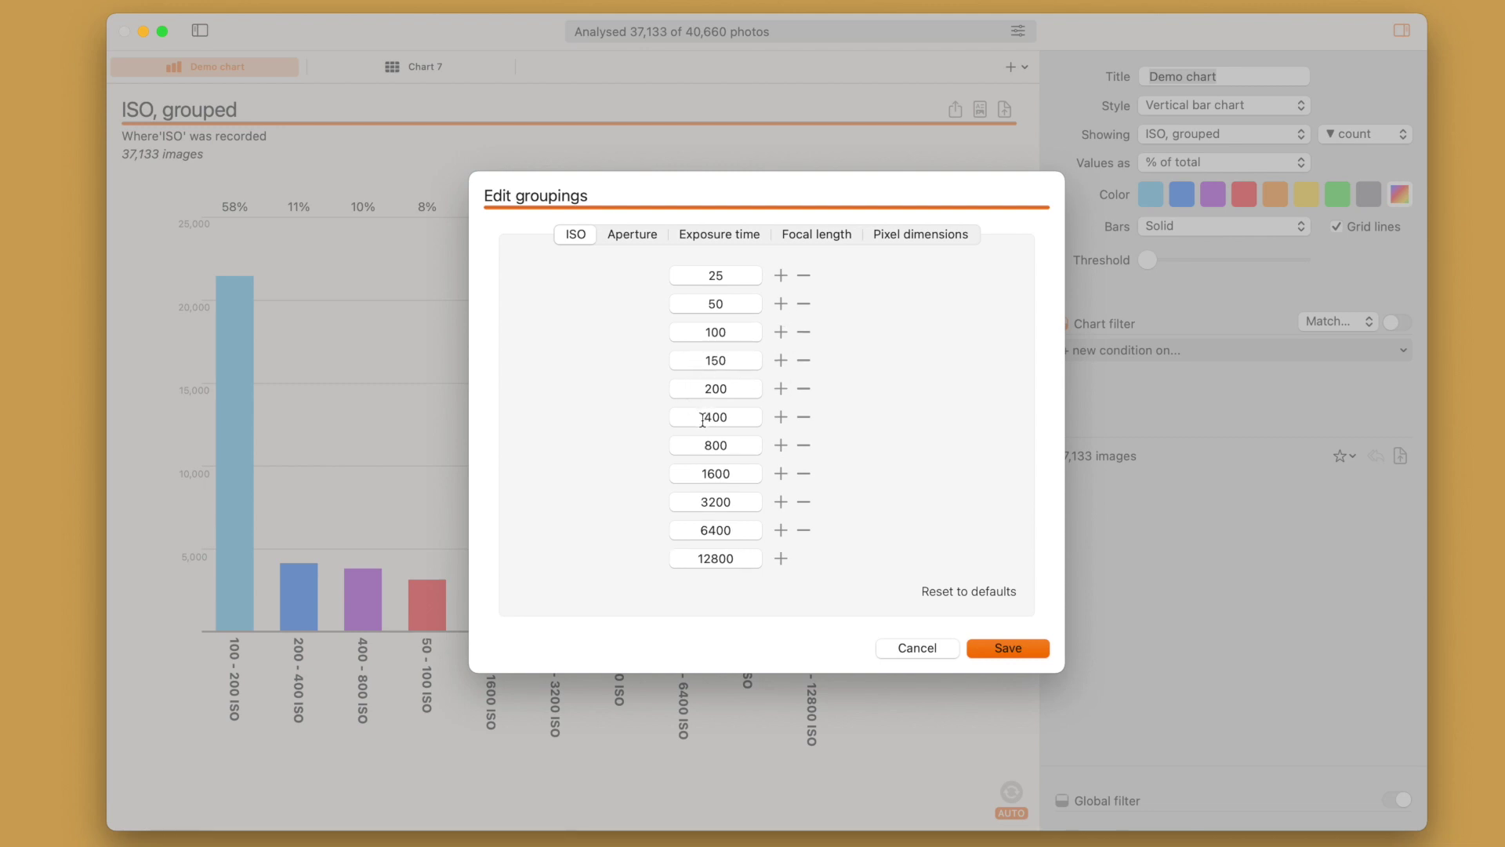
left_click(703, 417)
type("56")
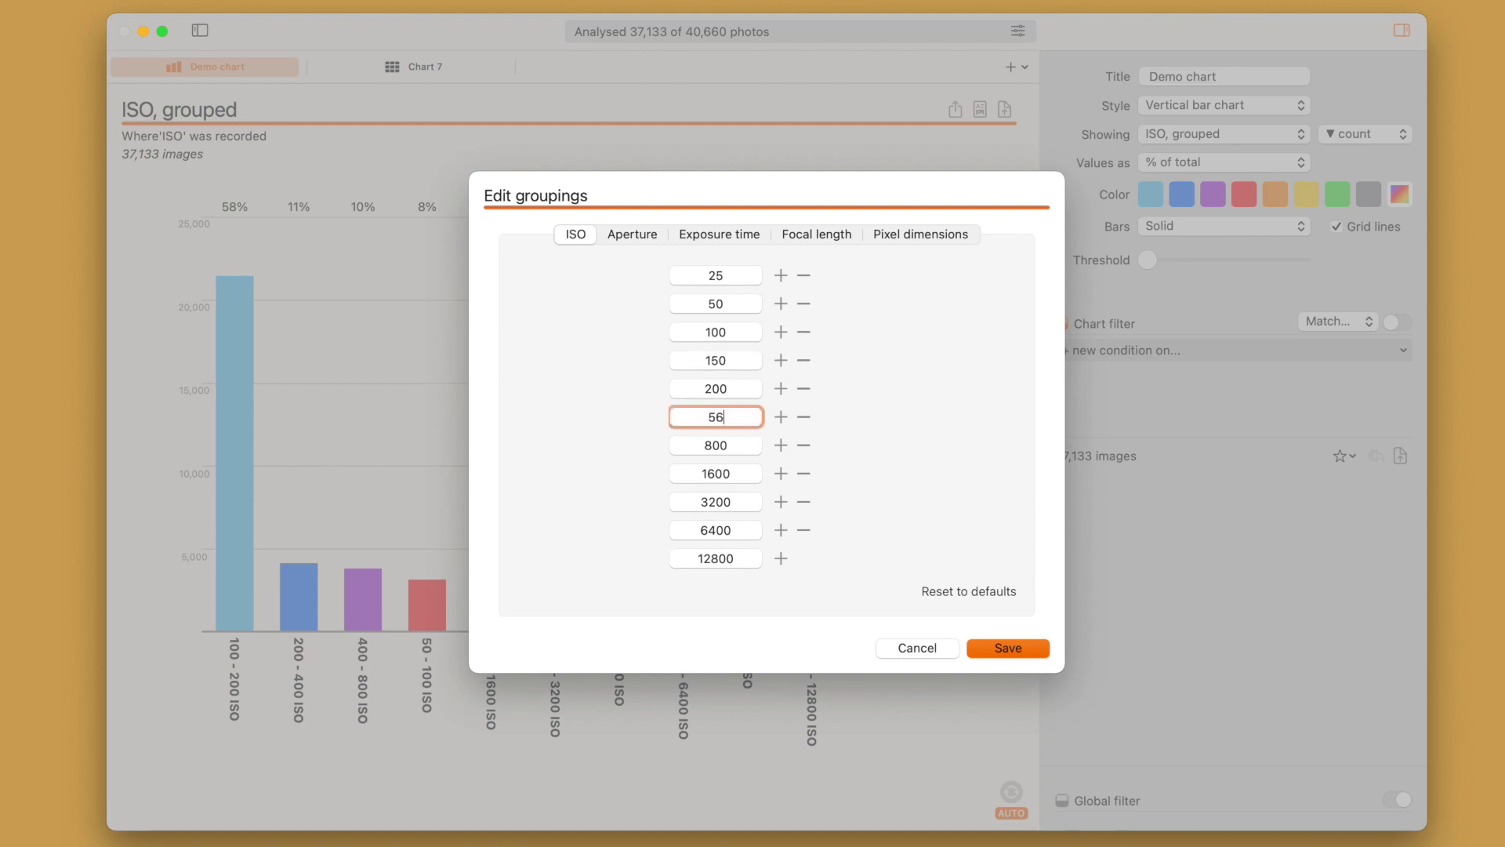
type("0")
left_click(912, 649)
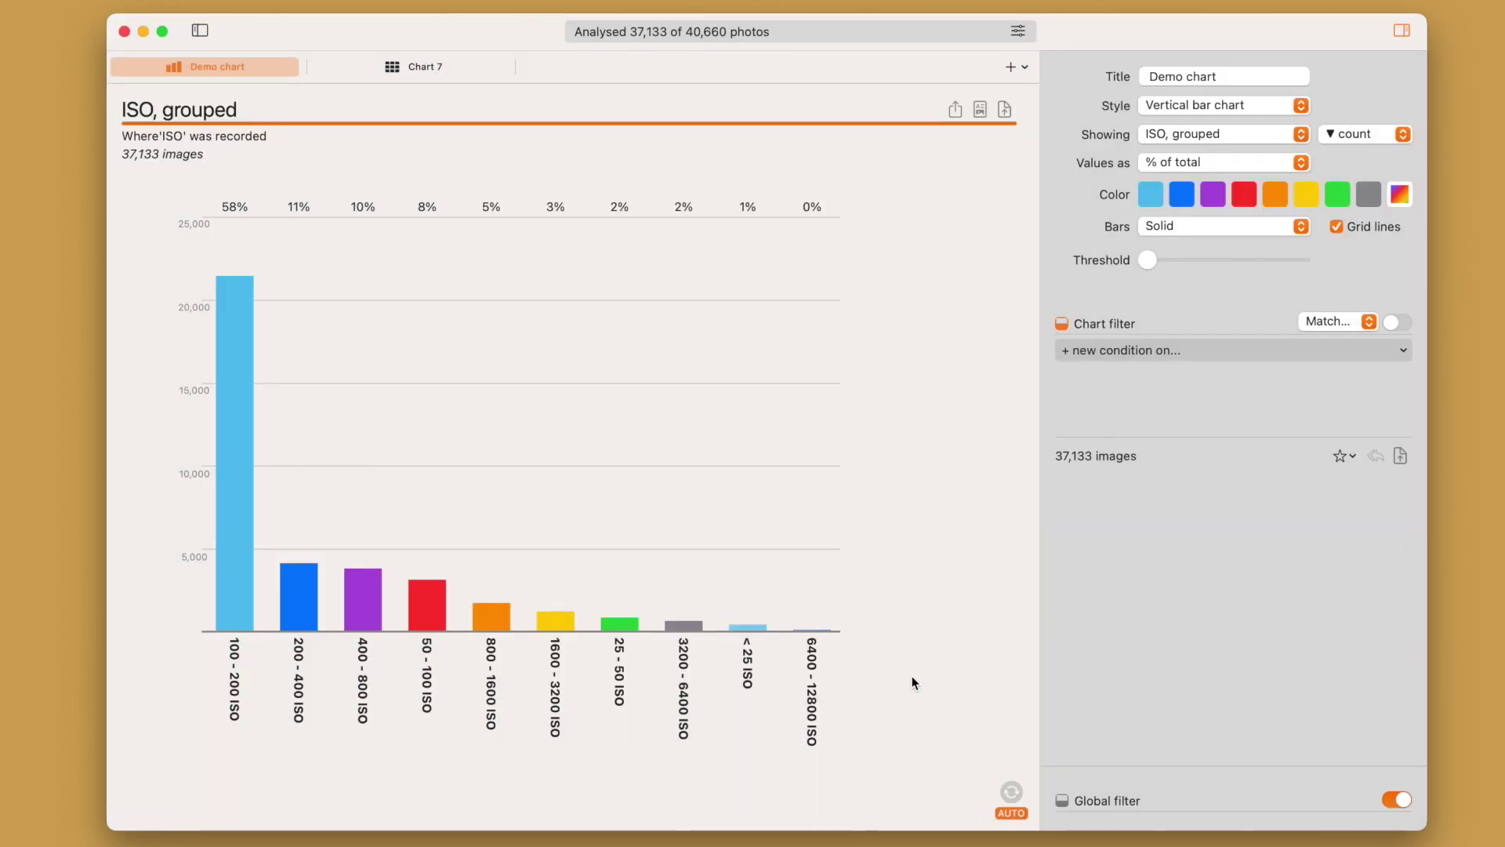
- Look through the available data fields and set the Demo chart to show Camera make
left_click(1209, 135)
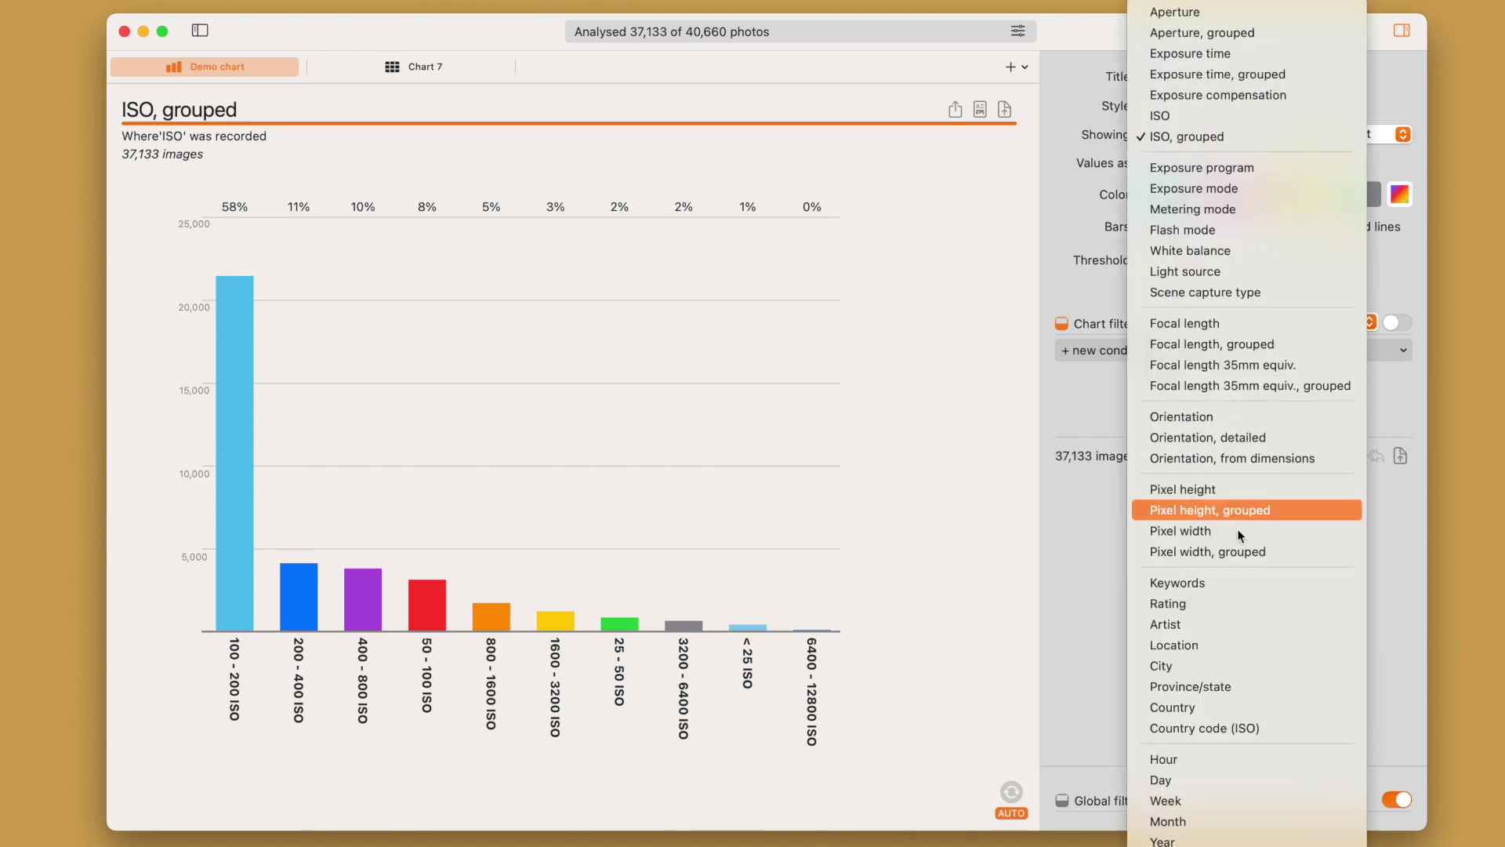
scroll(1320, 713, "down", 5)
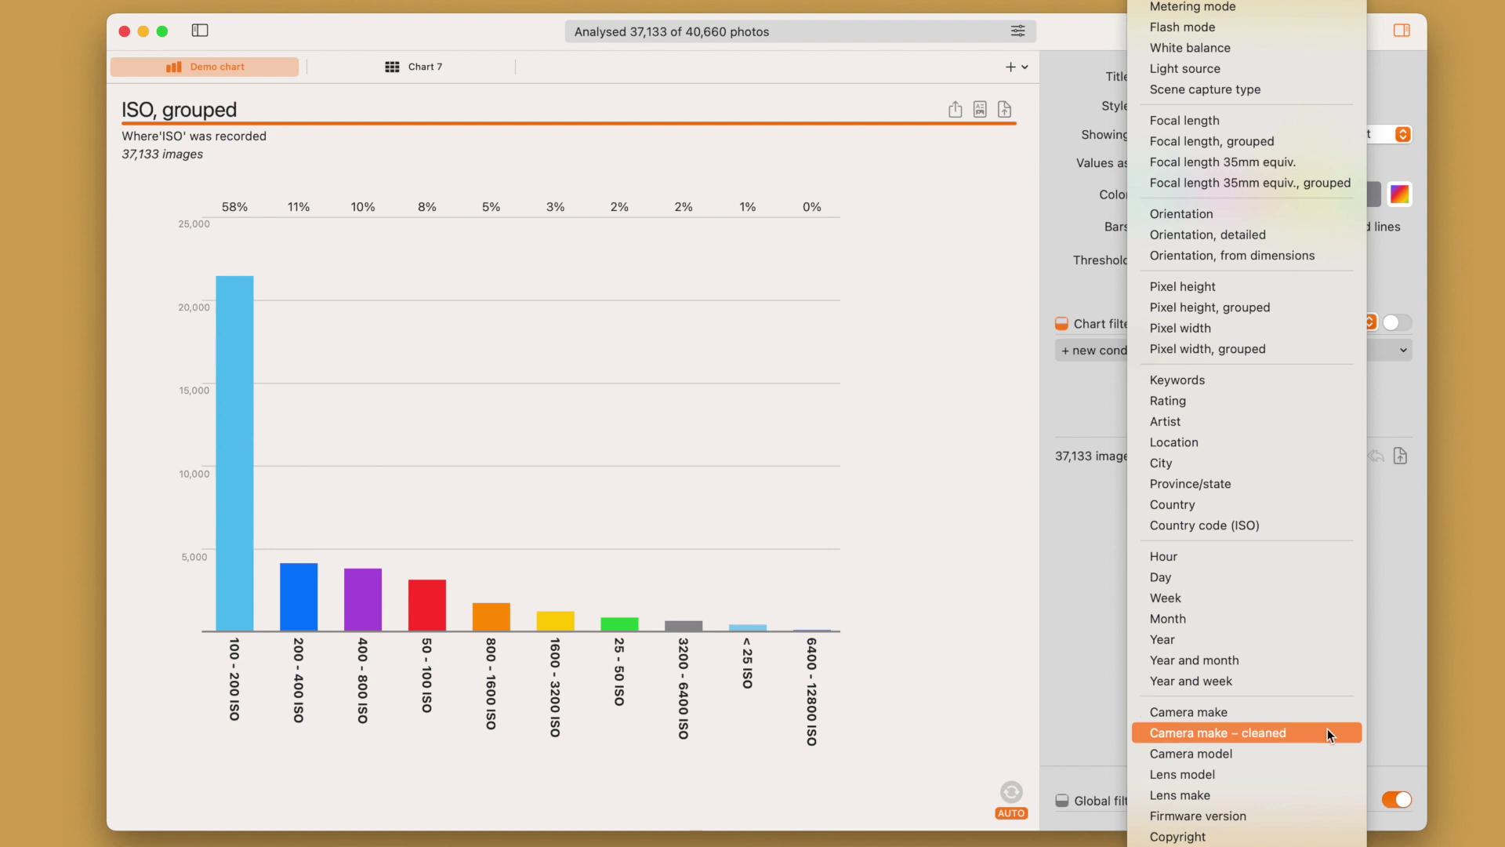
left_click(1248, 720)
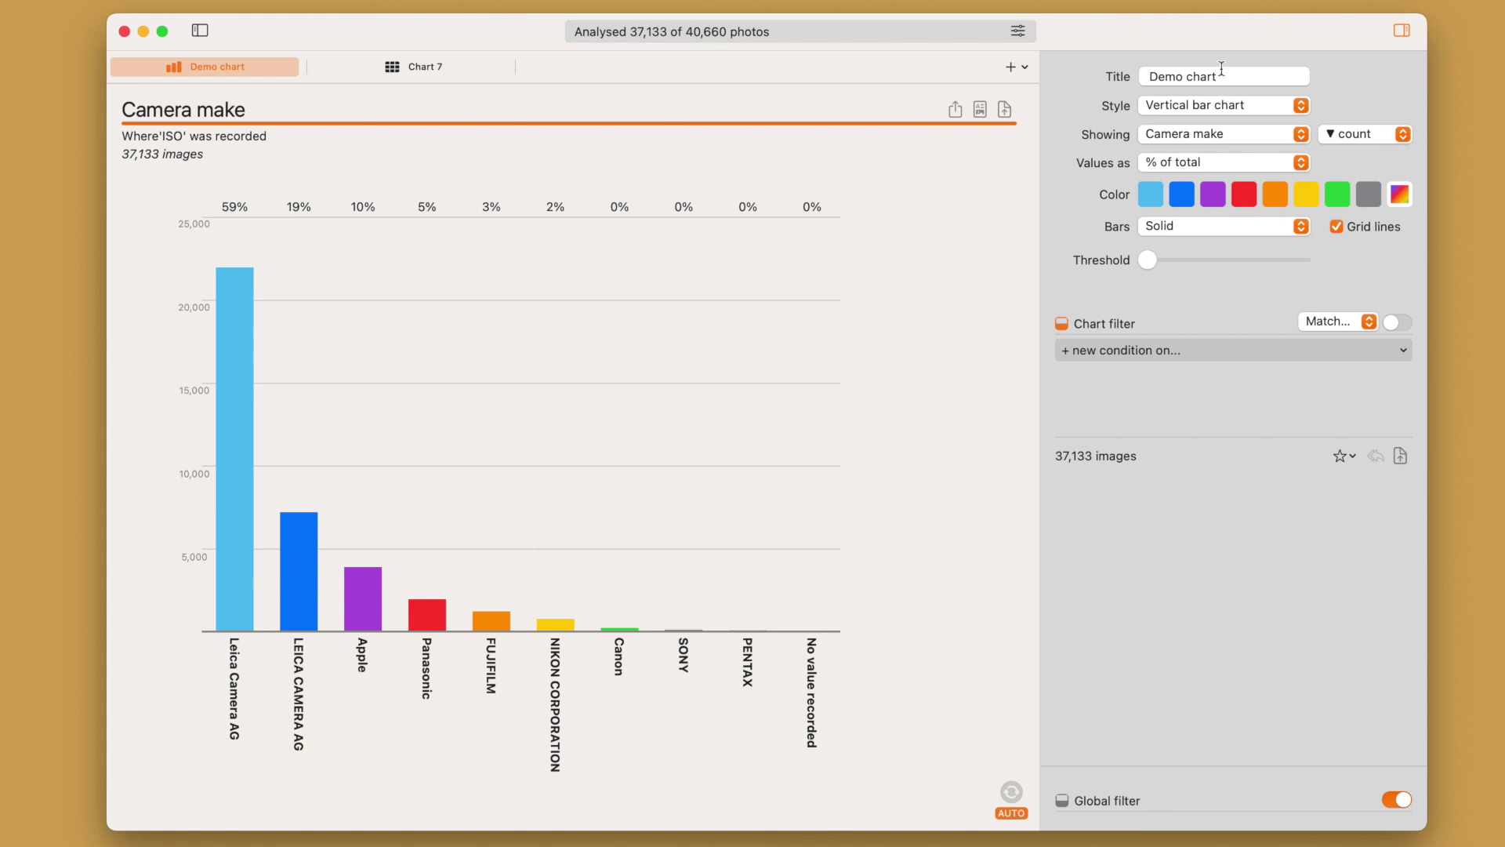
- Change the Demo chart to a horizontal bar chart and have it show Camera make – cleaned
left_click(1192, 105)
left_click(1207, 87)
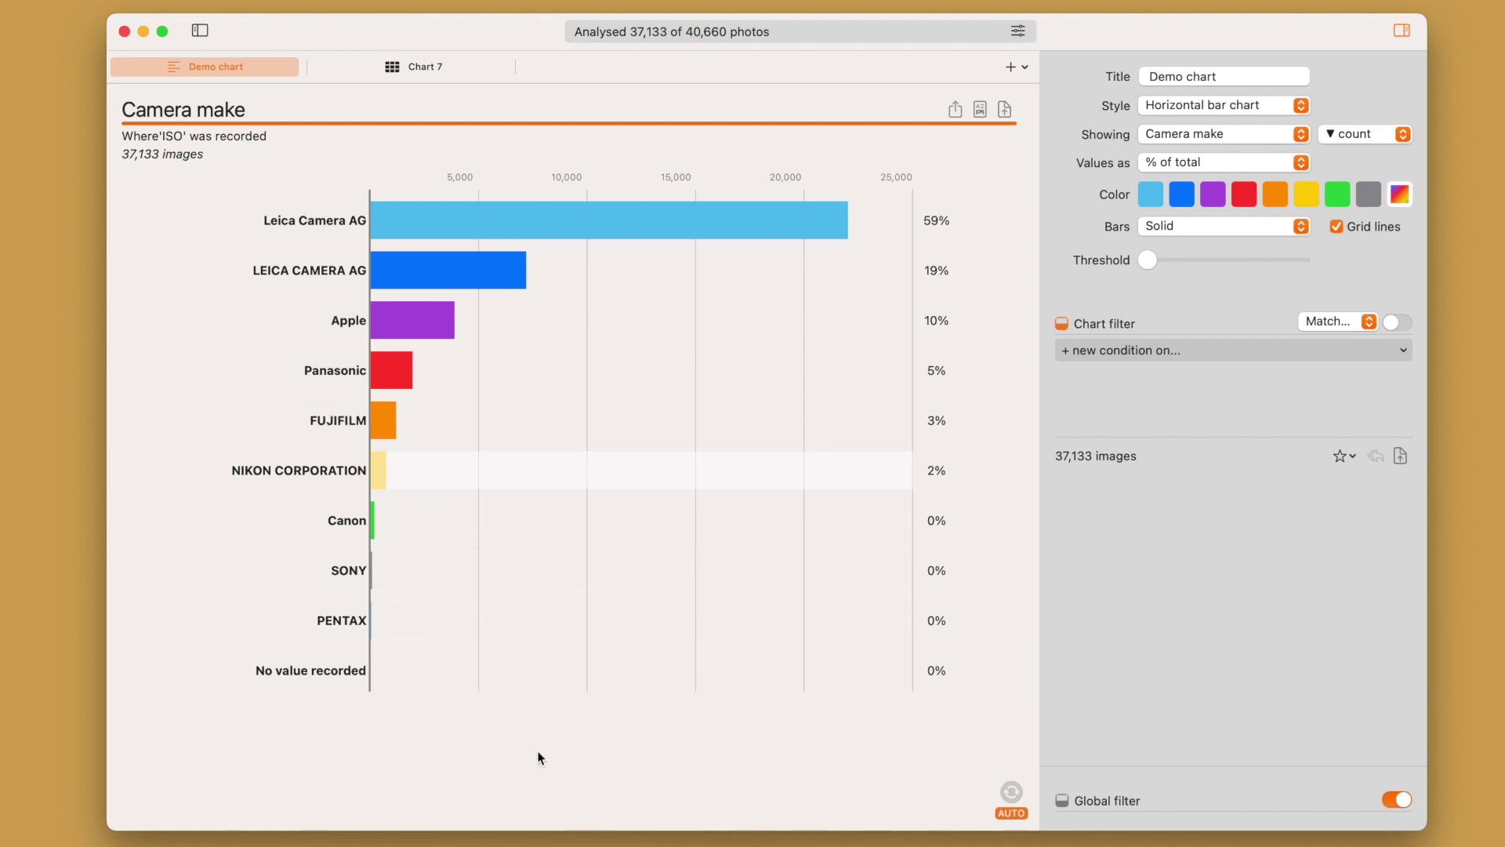
left_click(1205, 135)
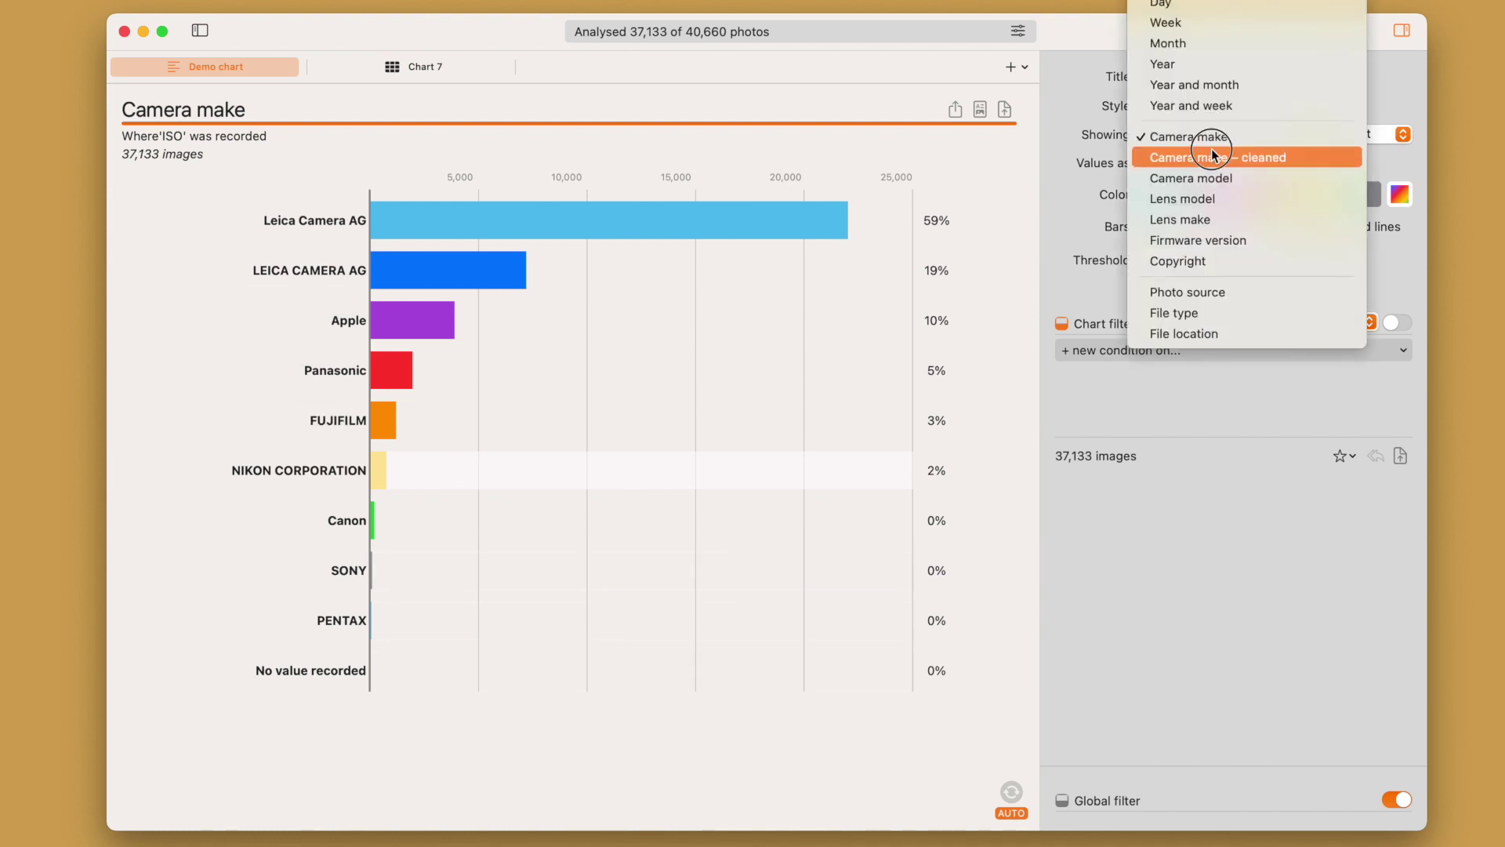
left_click(1223, 155)
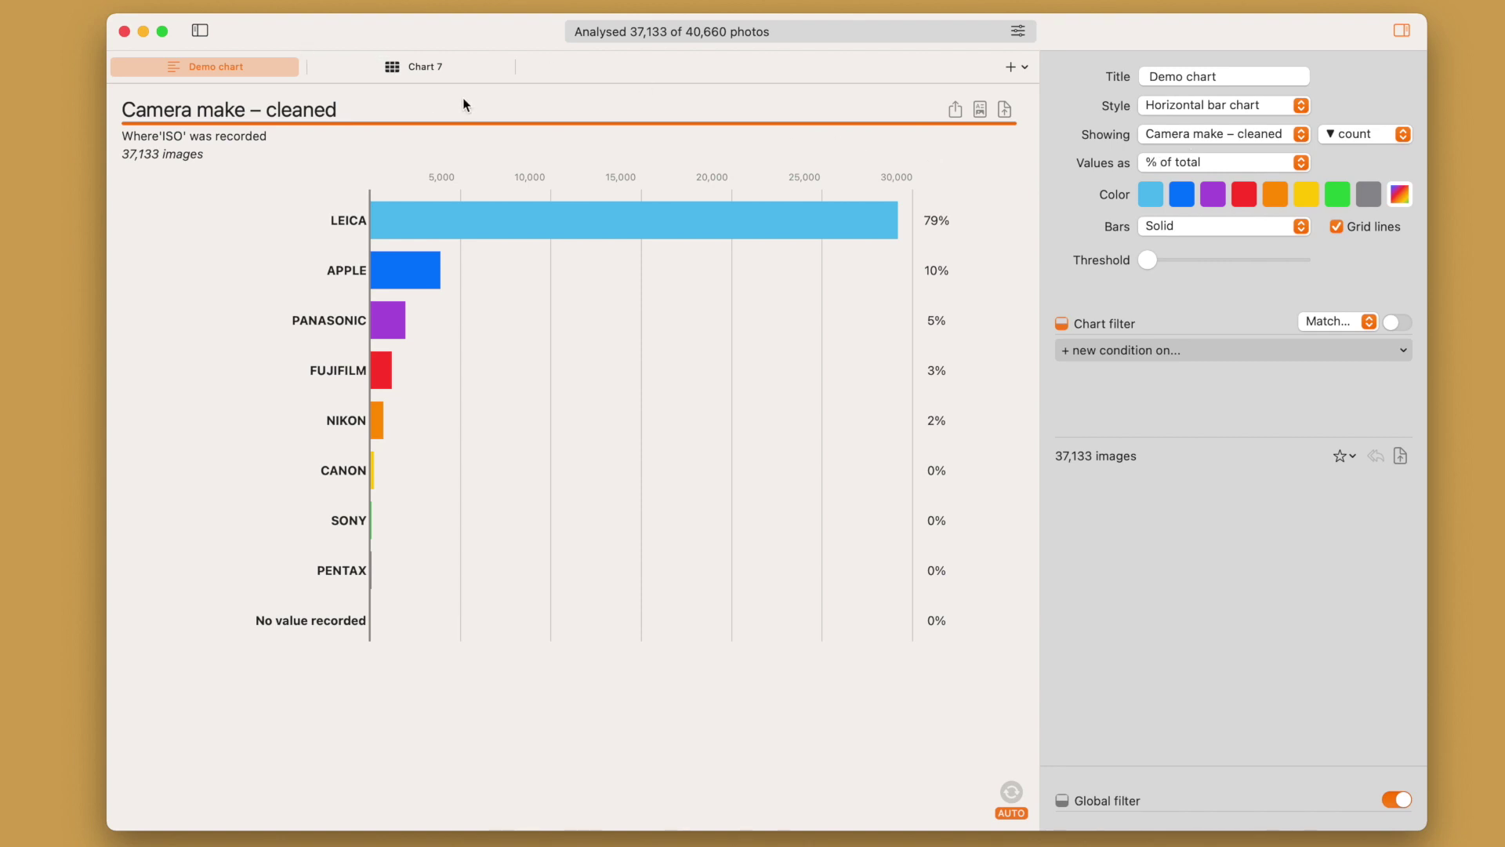
- Sort both the grouped ISO rows and the grouped aperture columns of the Chart 7 pivot table by descending count
left_click(439, 71)
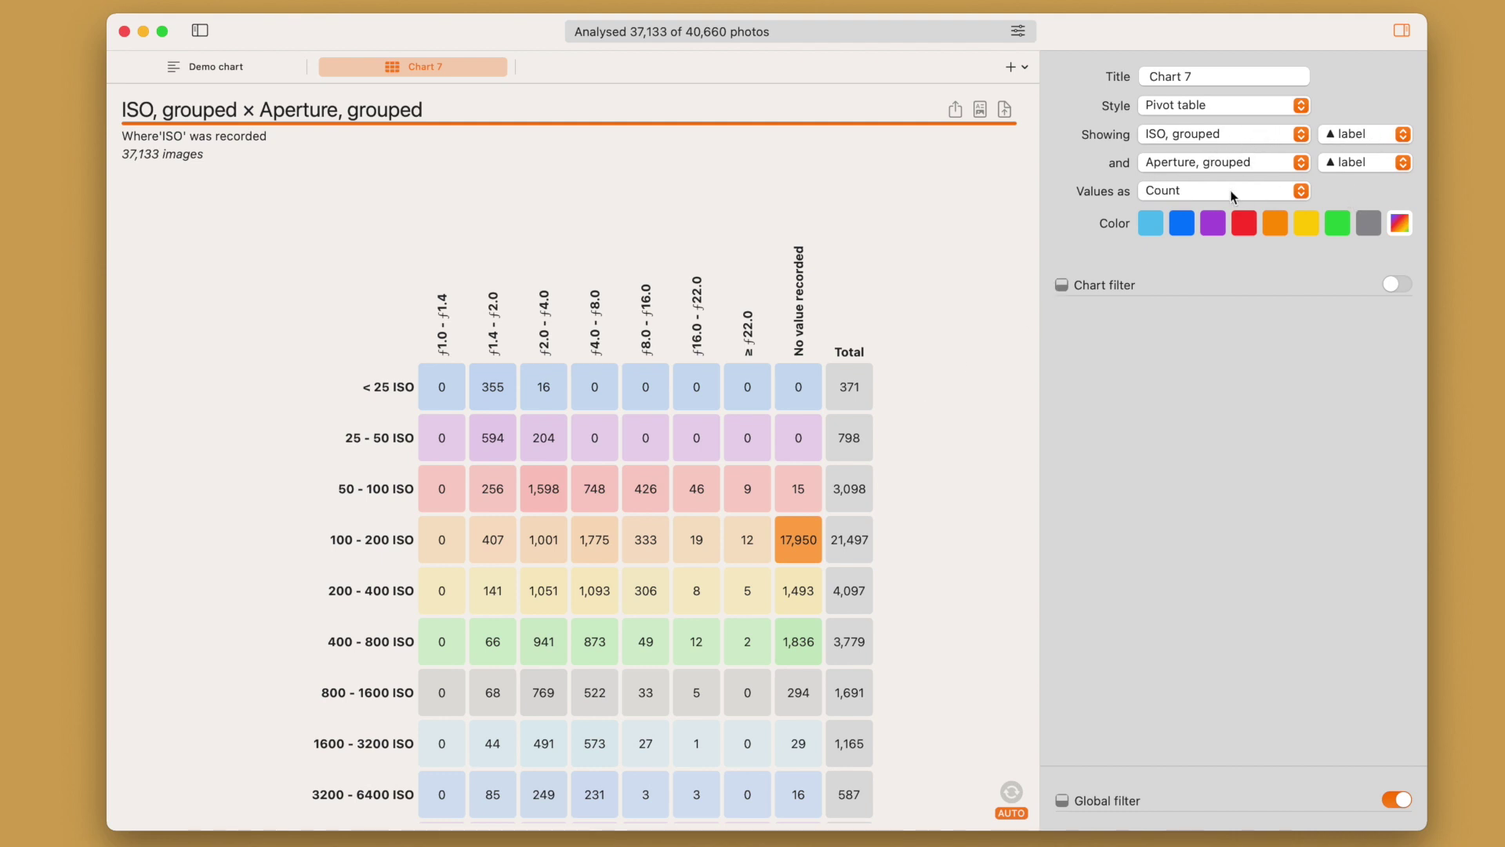
left_click(1337, 138)
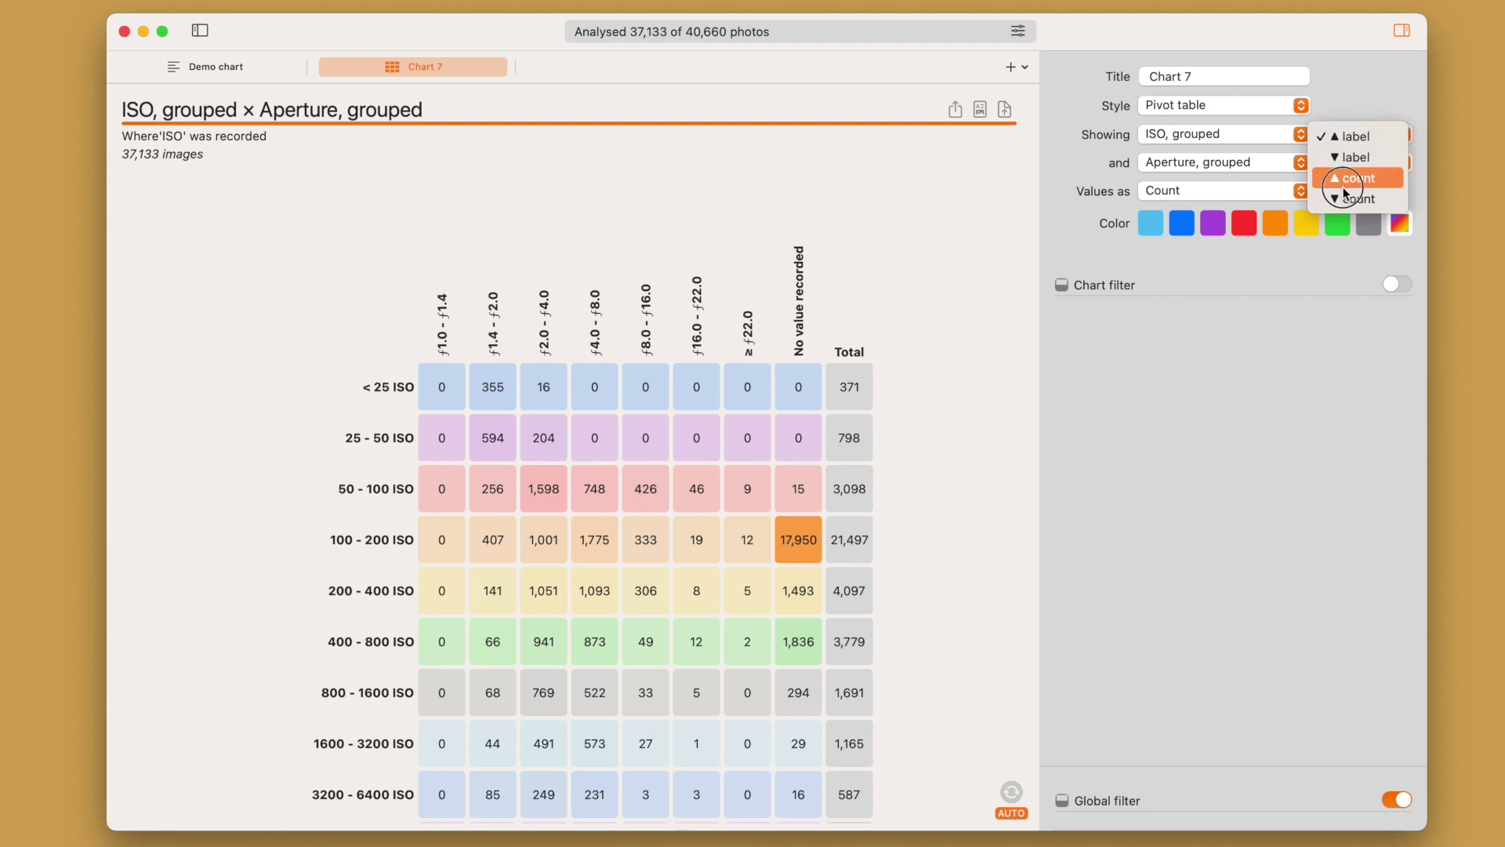
left_click(1349, 197)
left_click(1350, 163)
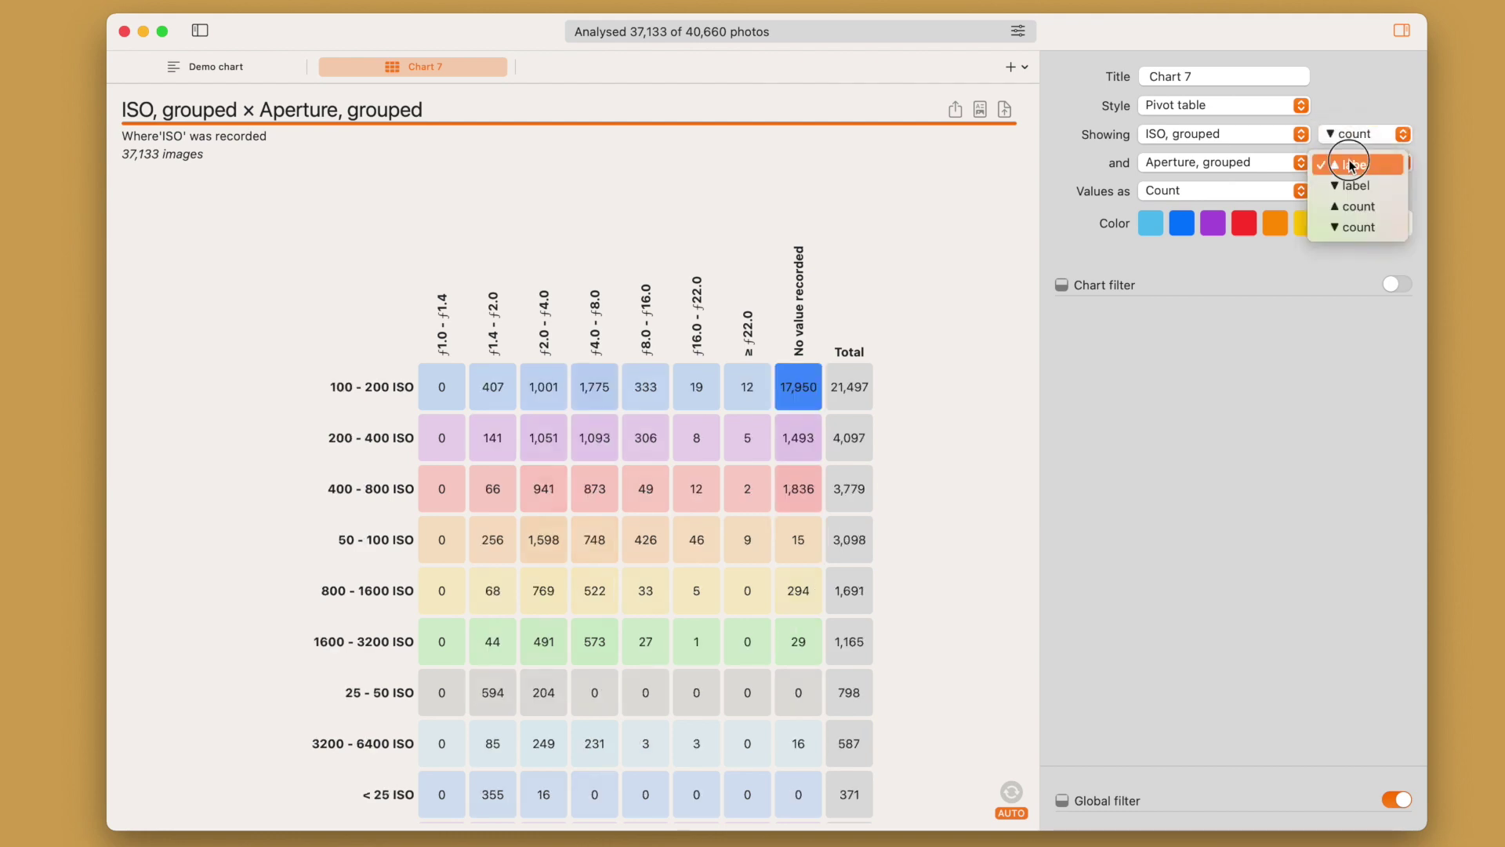
left_click(1354, 222)
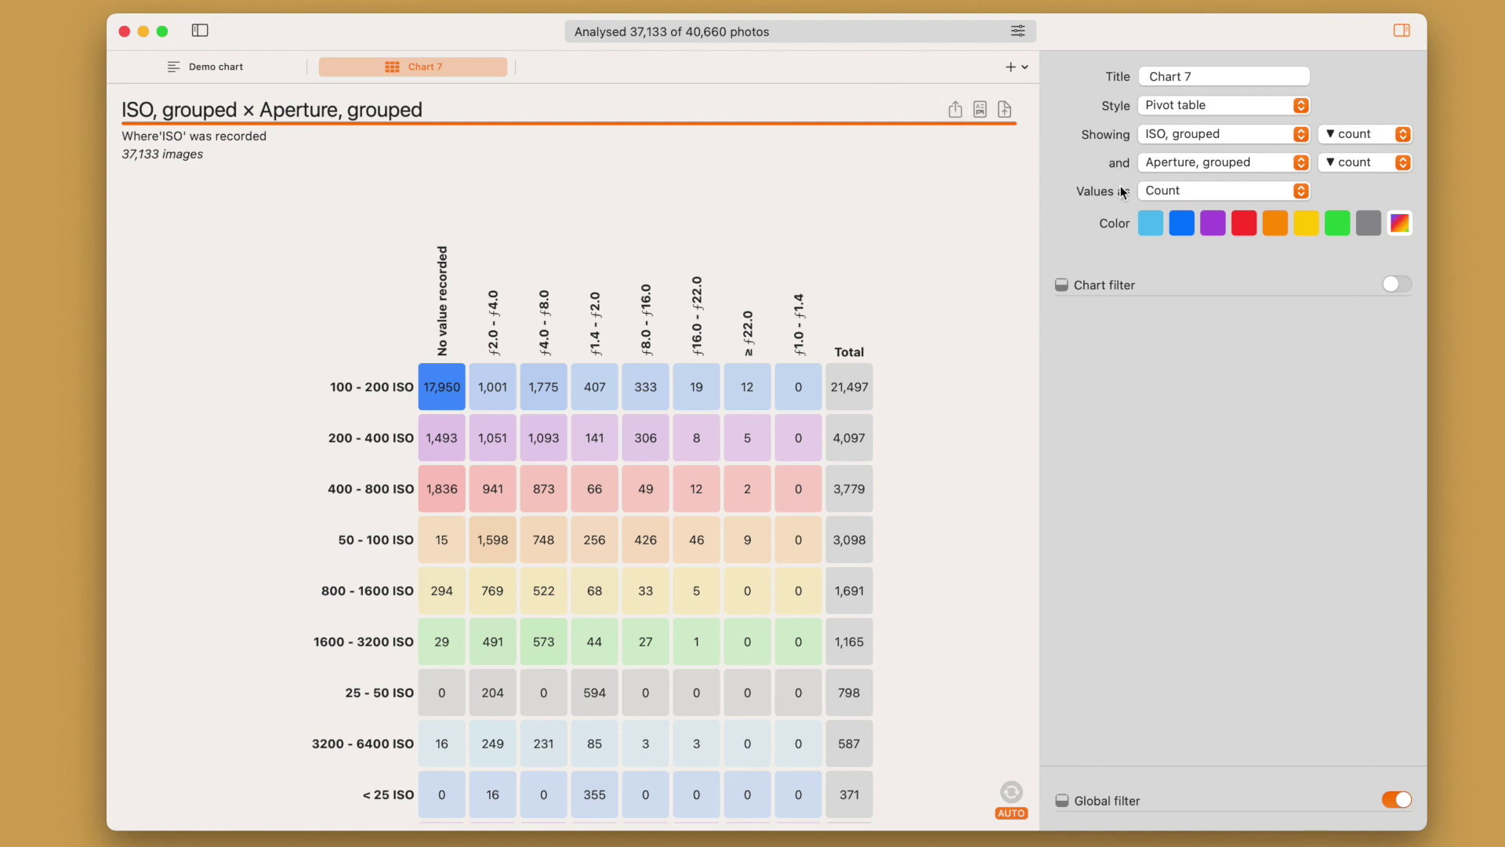
- Try showing the pivot table's values as % of total and as % of row
left_click(1180, 192)
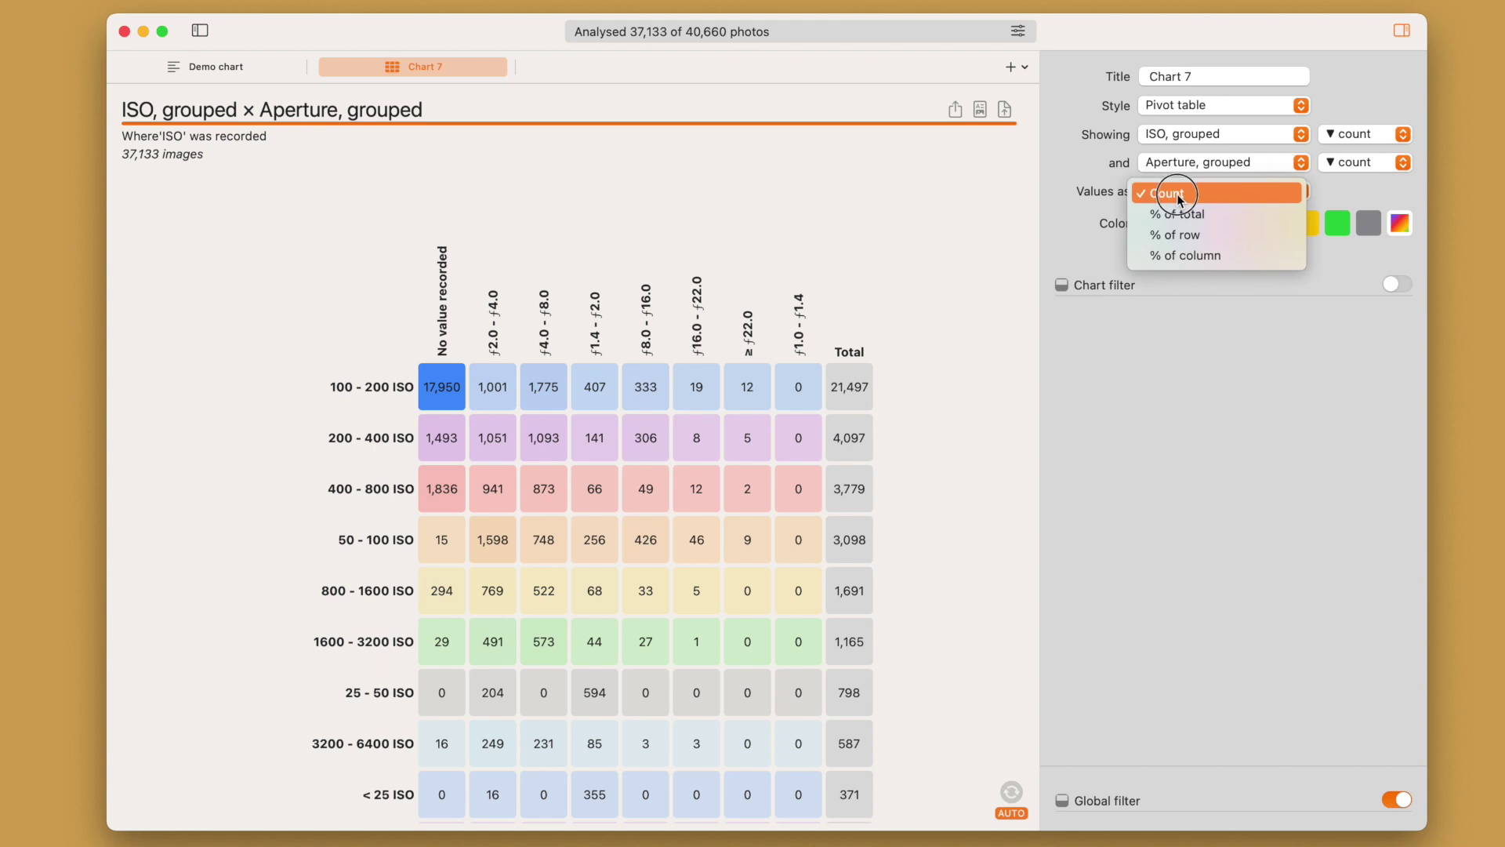
left_click(1180, 209)
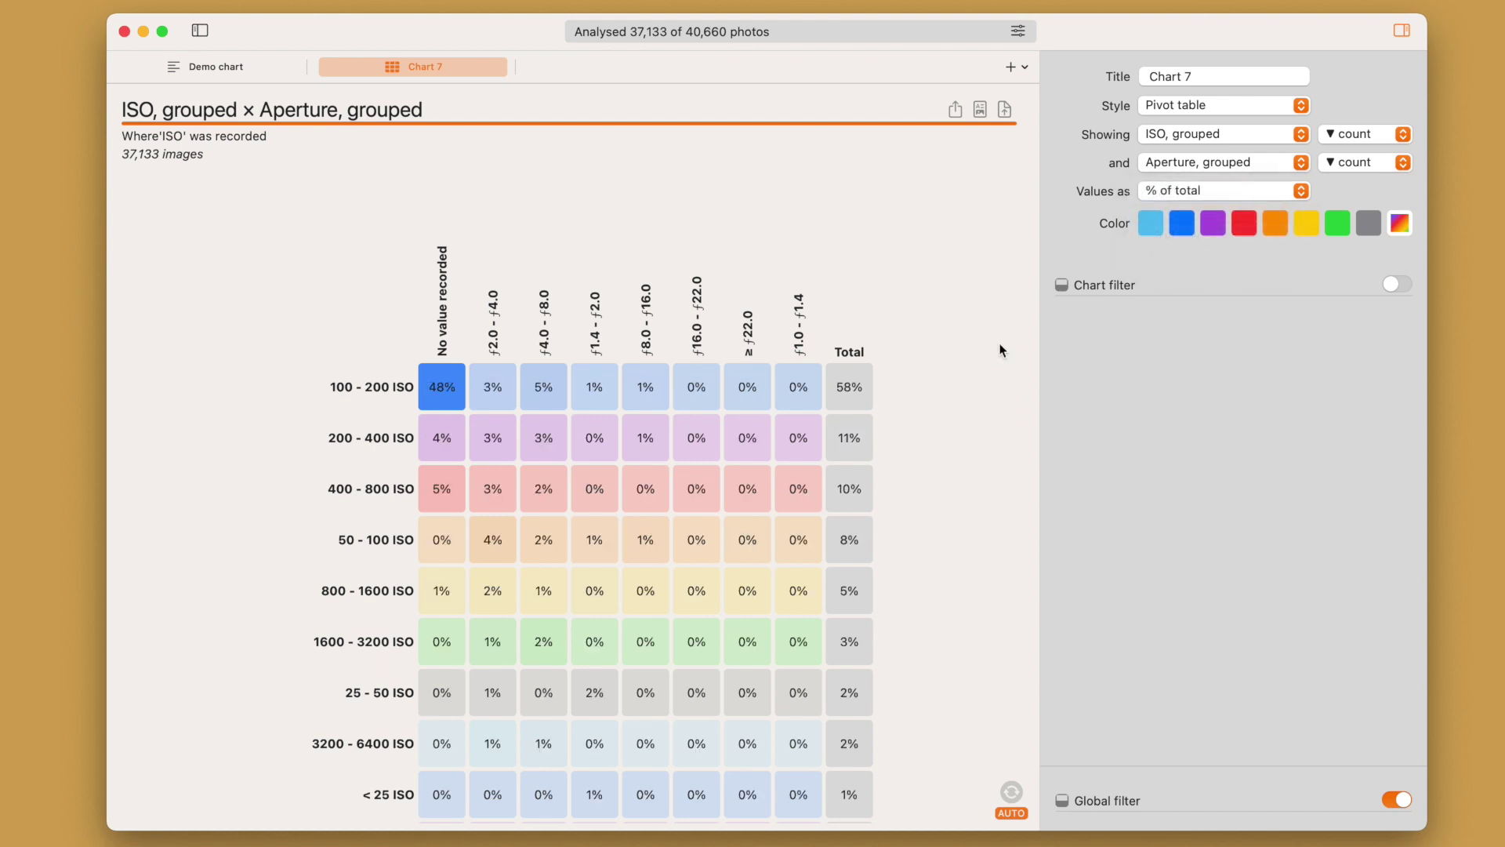
left_click(1200, 191)
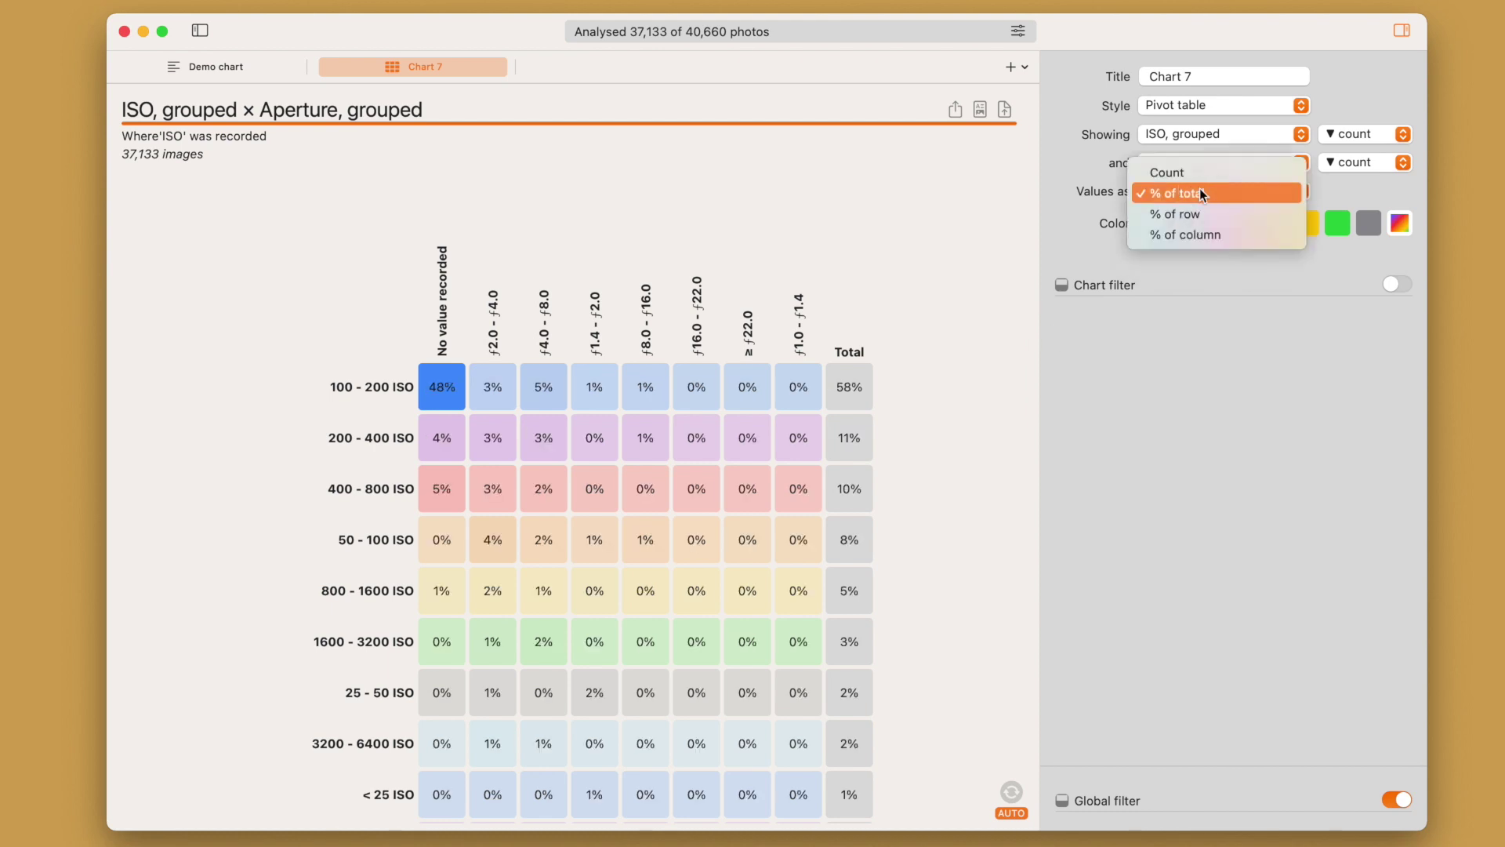
left_click(1204, 215)
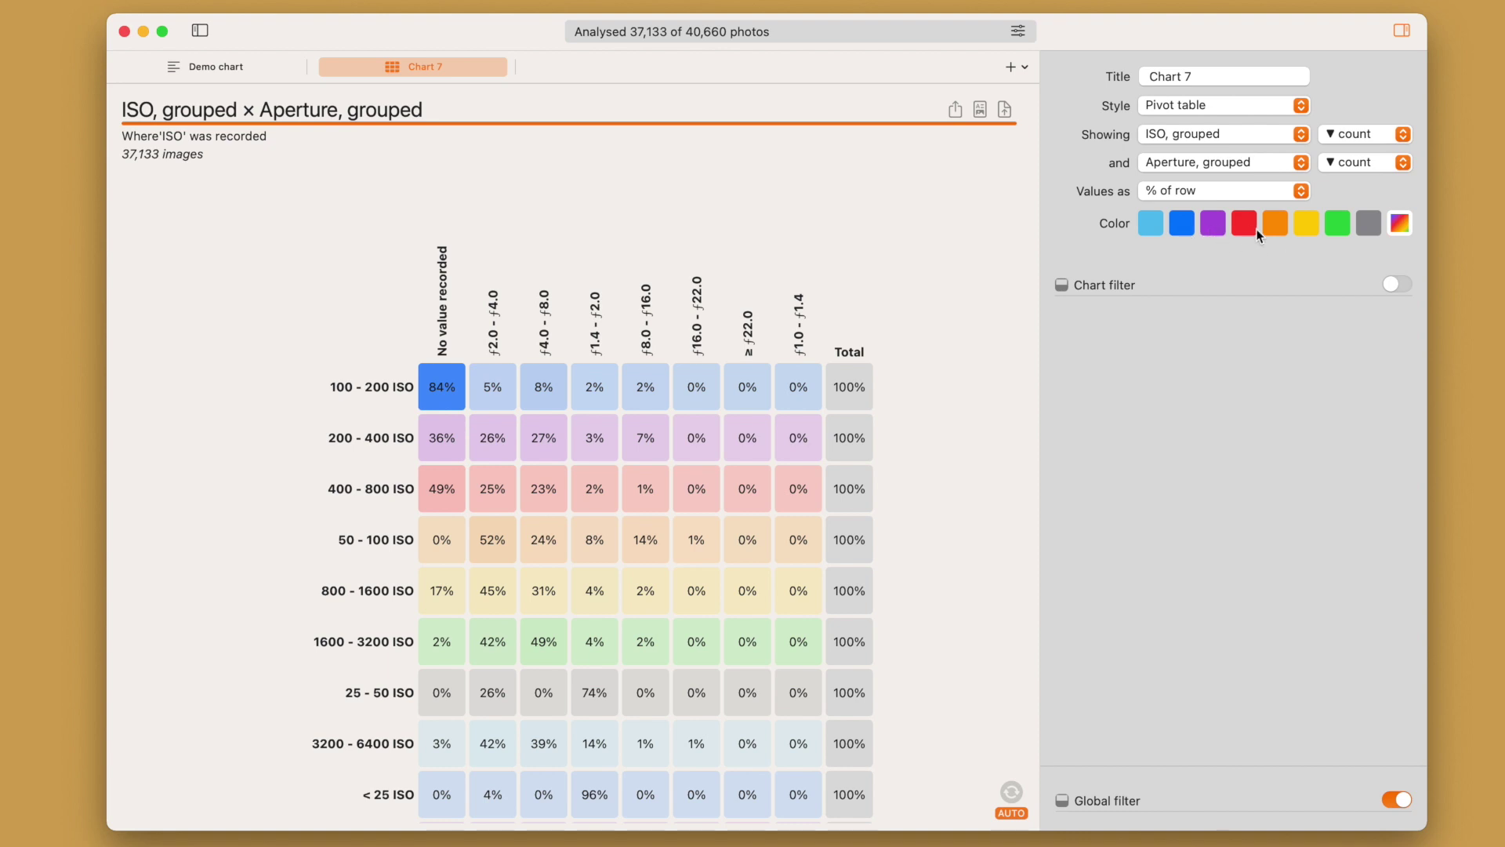
- Color the pivot table purple and look through its ISO rows
left_click(1212, 223)
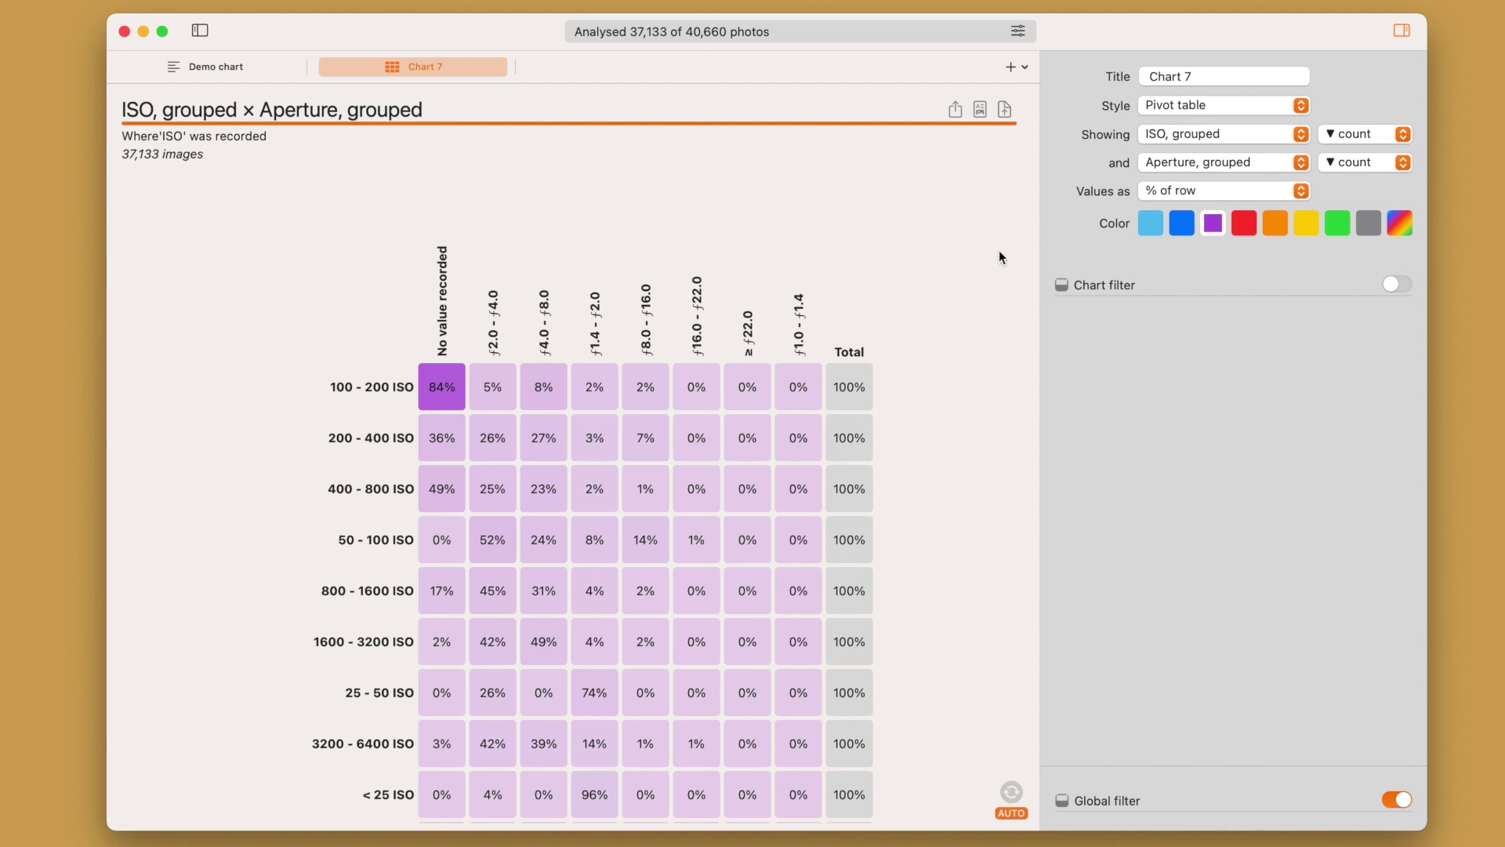
scroll(999, 251, "down", 2)
scroll(999, 251, "up", 2)
scroll(999, 250, "down", 2)
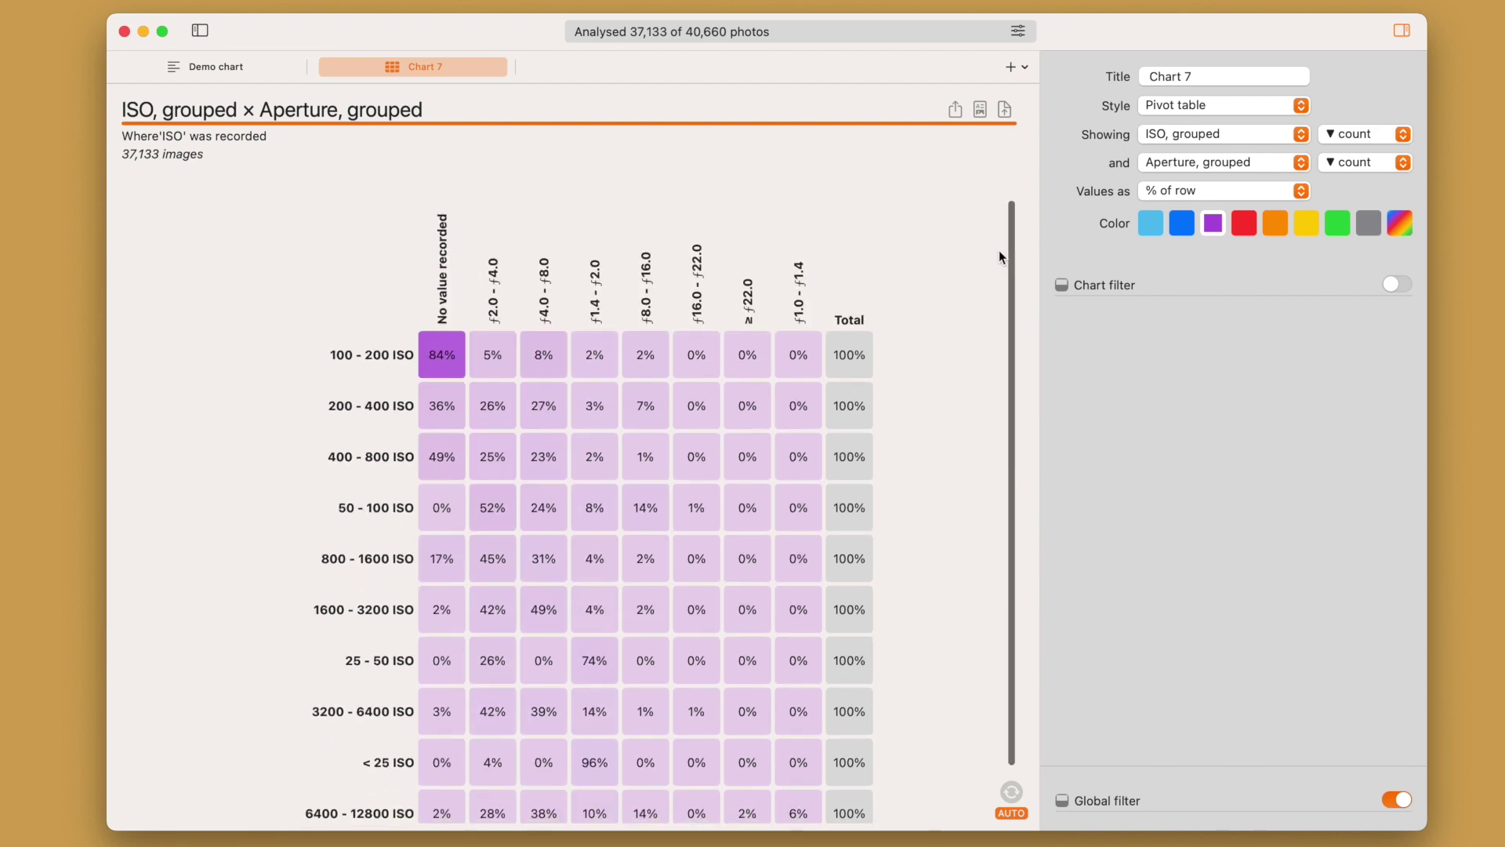
scroll(1000, 251, "down", 2)
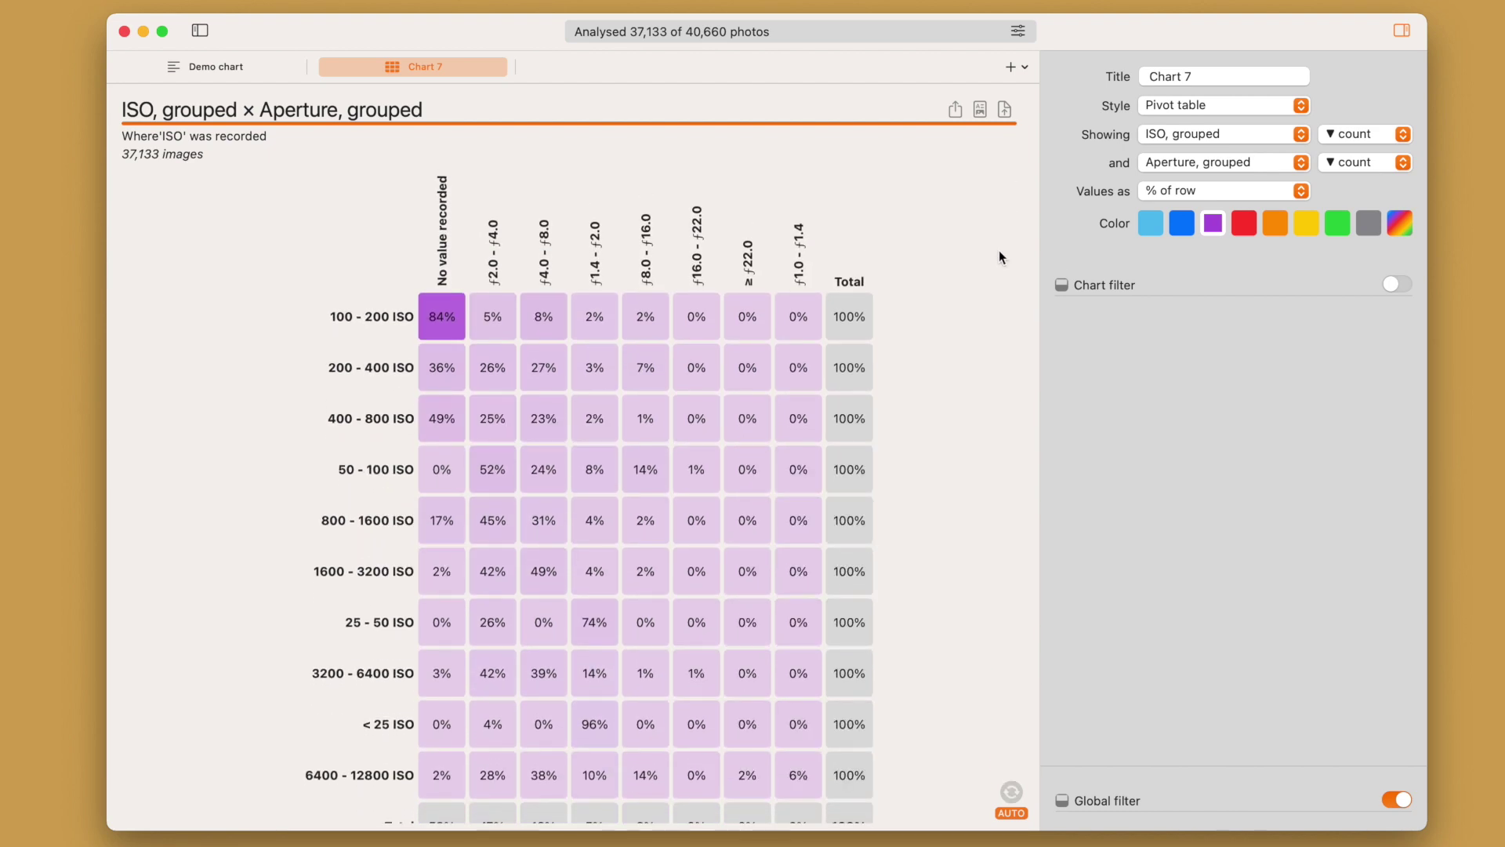
- Try % of column for the pivot table's values, and set them to % of total
left_click(1250, 191)
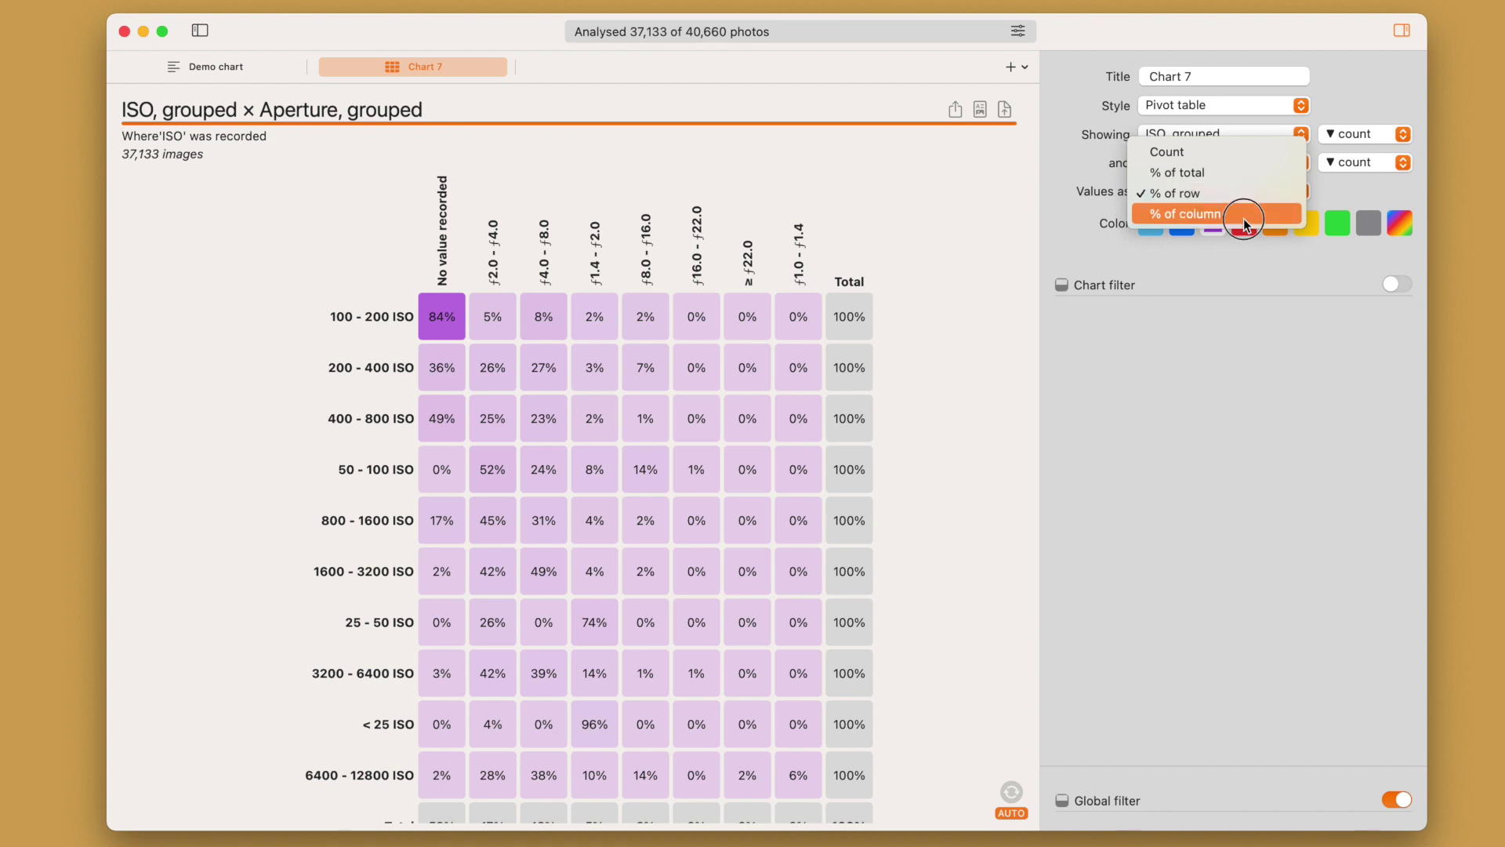
left_click(1245, 218)
left_click(1239, 191)
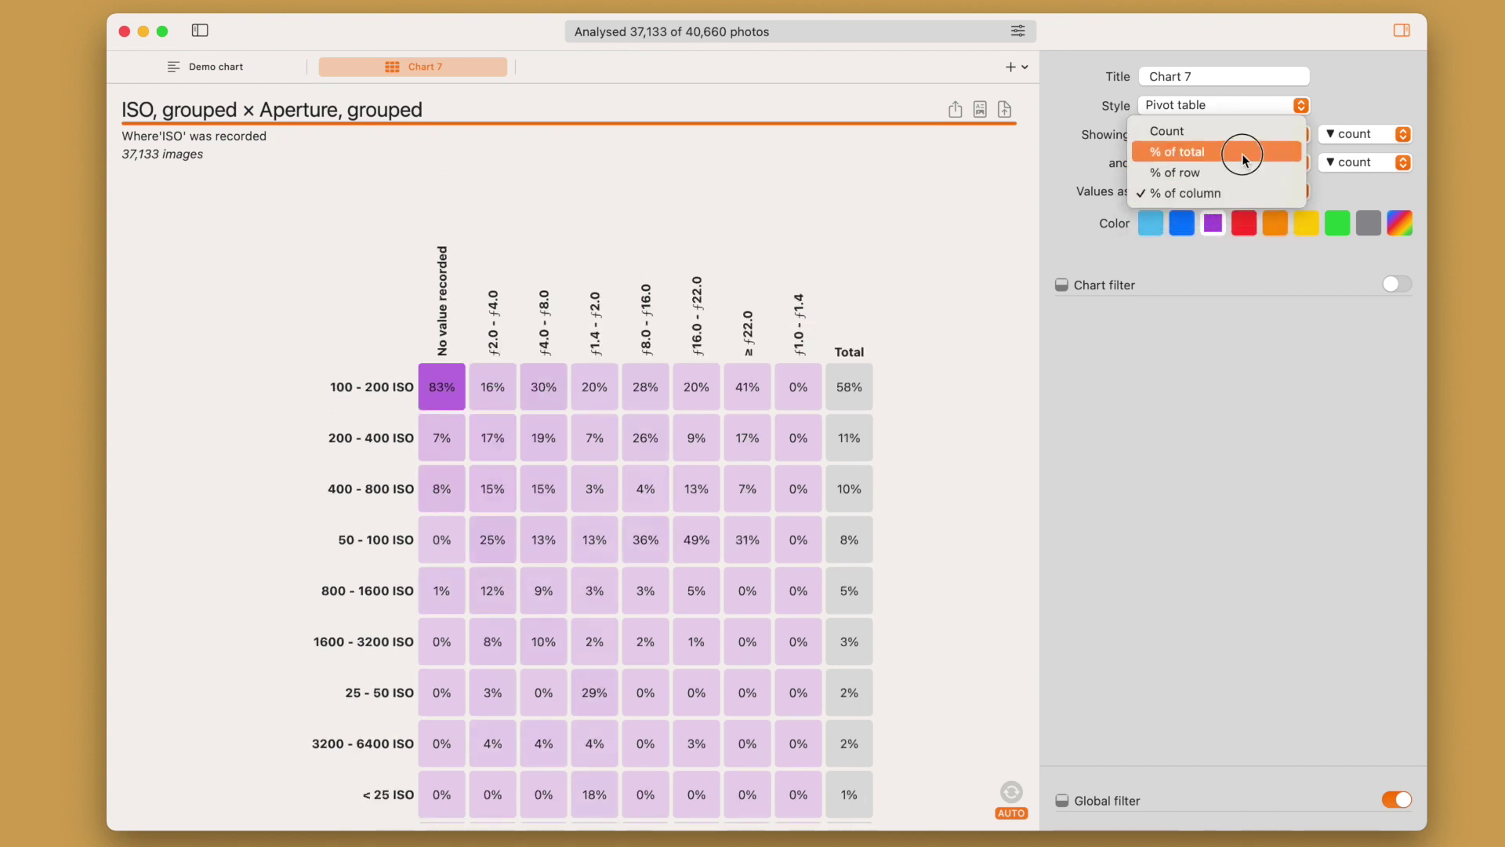
left_click(1246, 157)
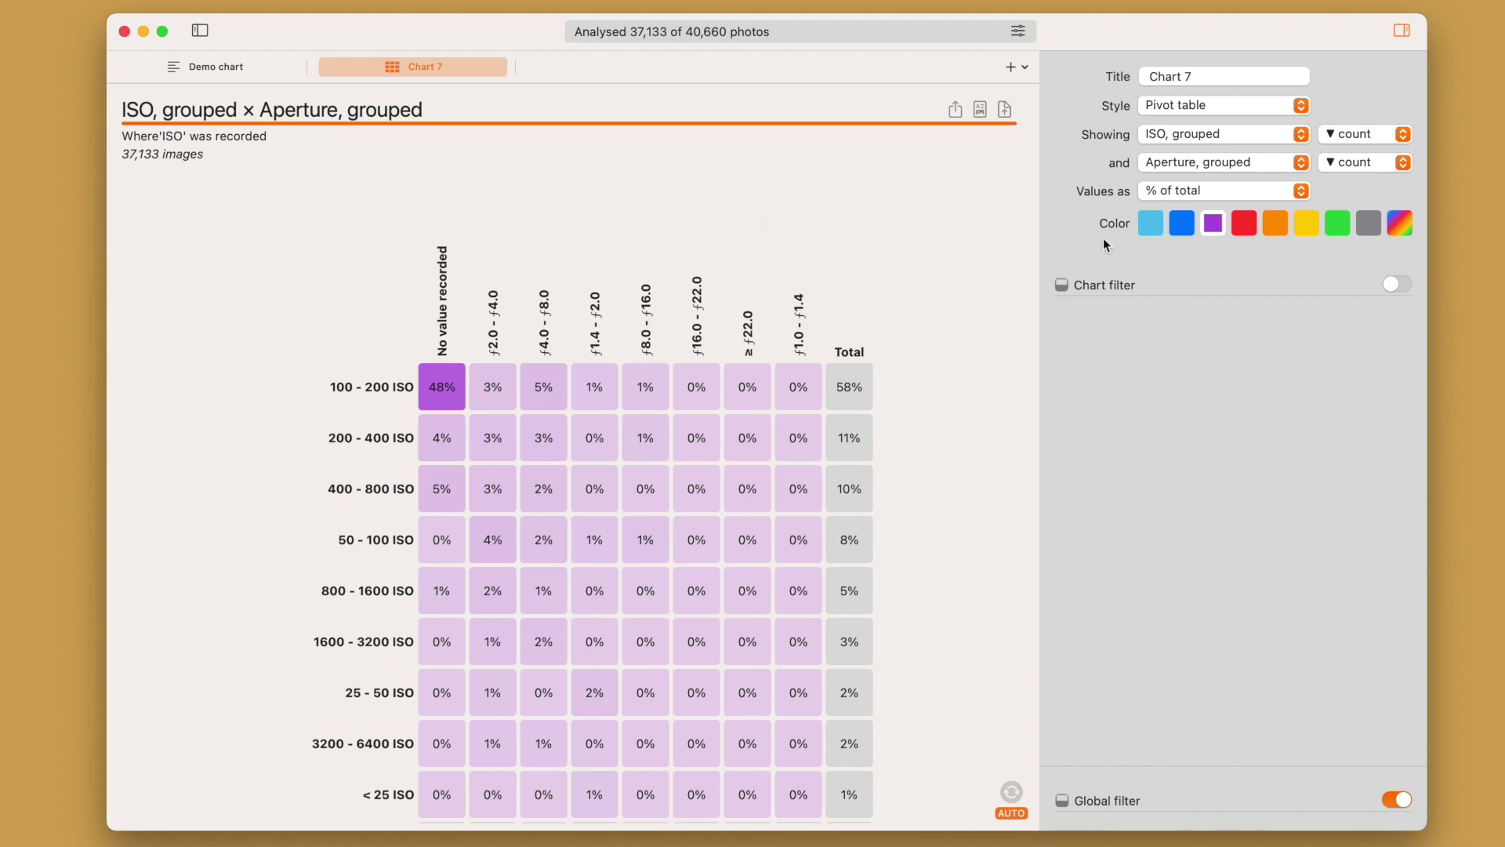
- Turn on the chart filter for Chart 7 and add a condition that Aperture was recorded
left_click(1403, 286)
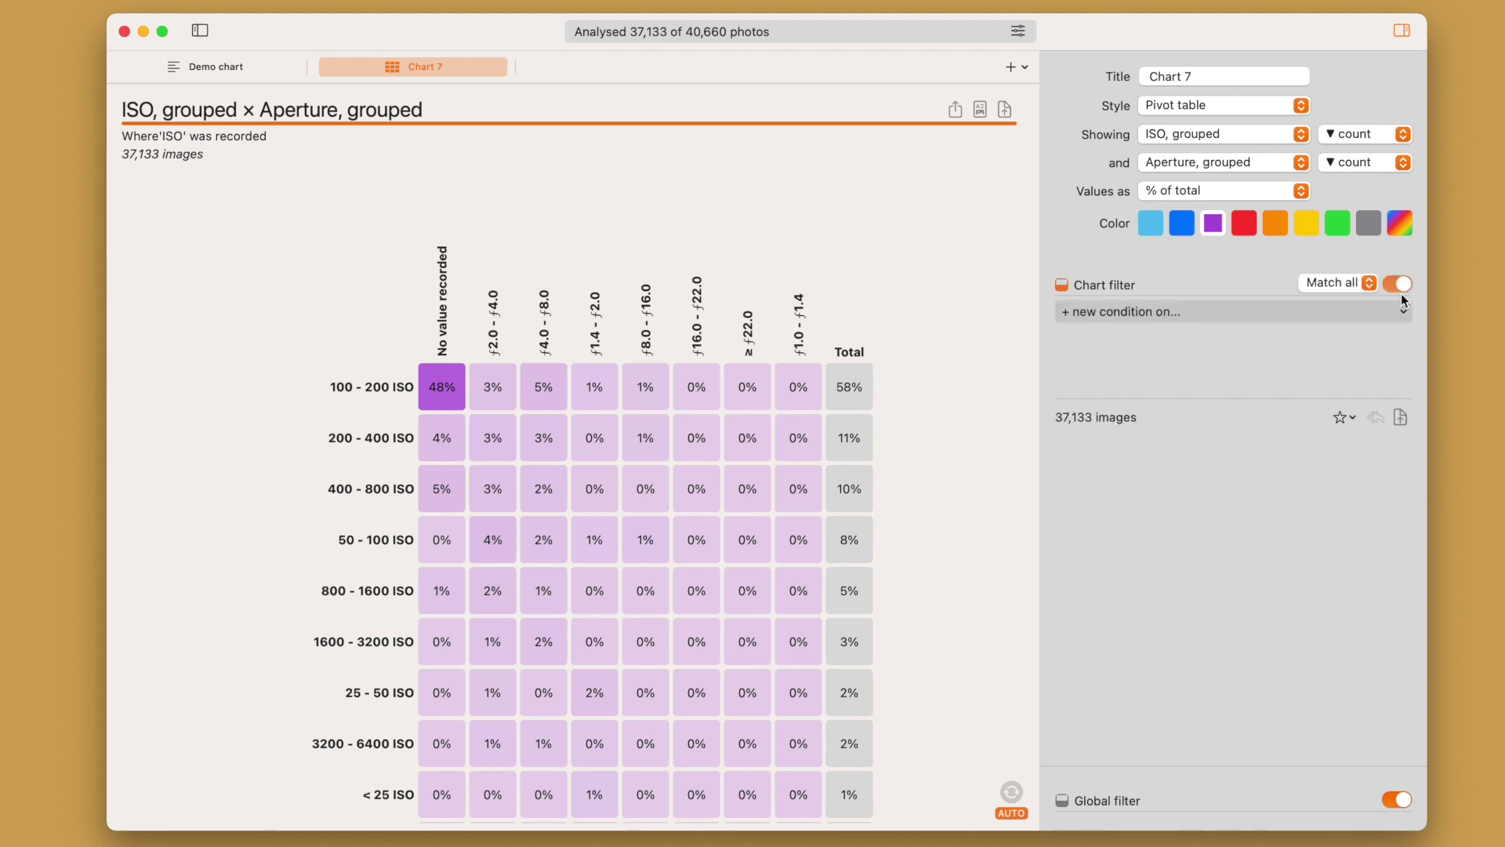
left_click(1139, 311)
left_click(1193, 332)
left_click(1206, 315)
left_click(1256, 463)
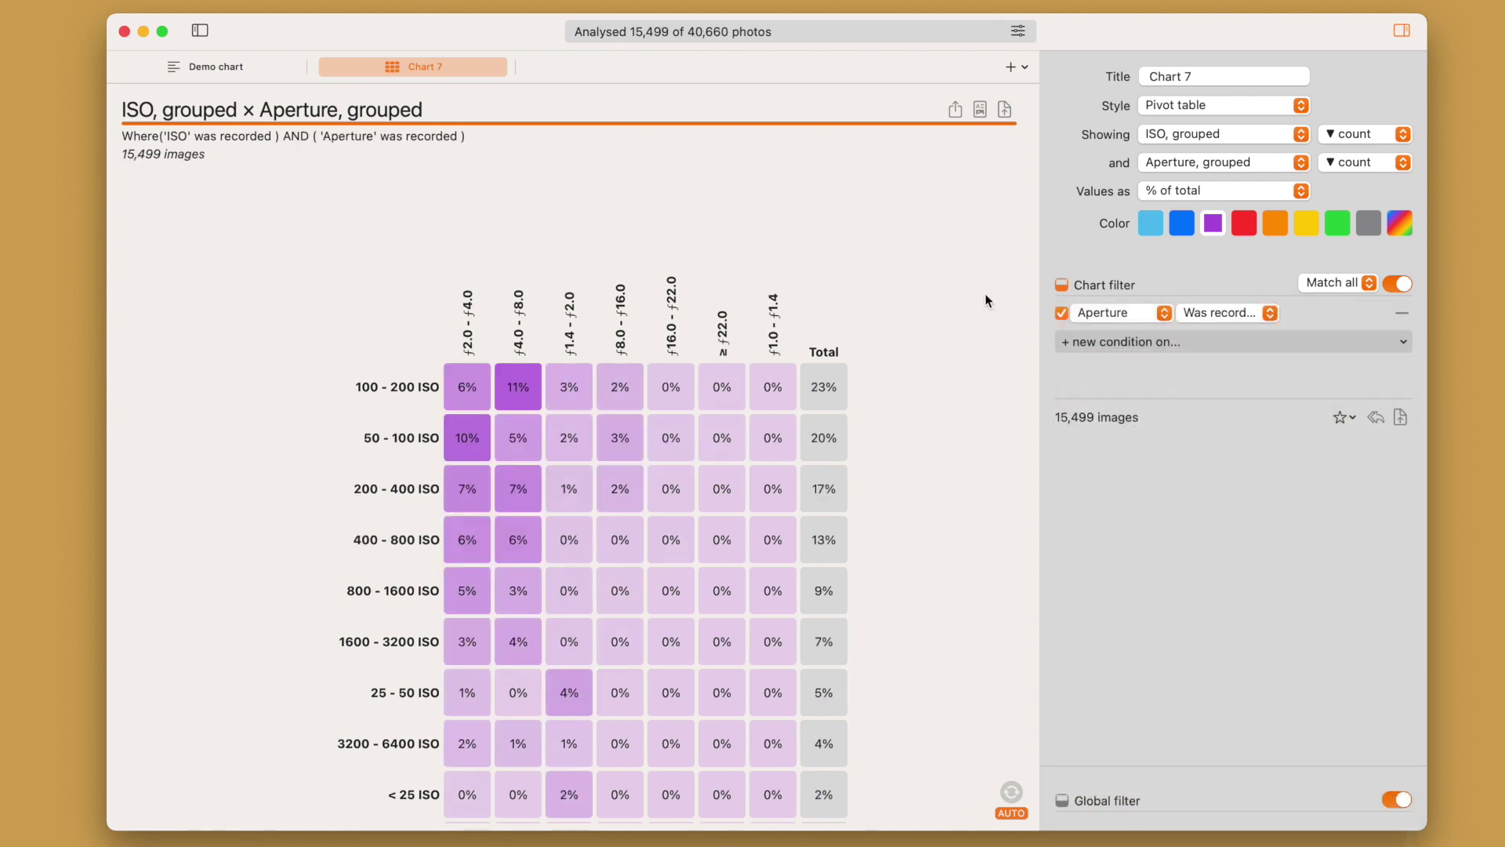
scroll(984, 293, "down", 2)
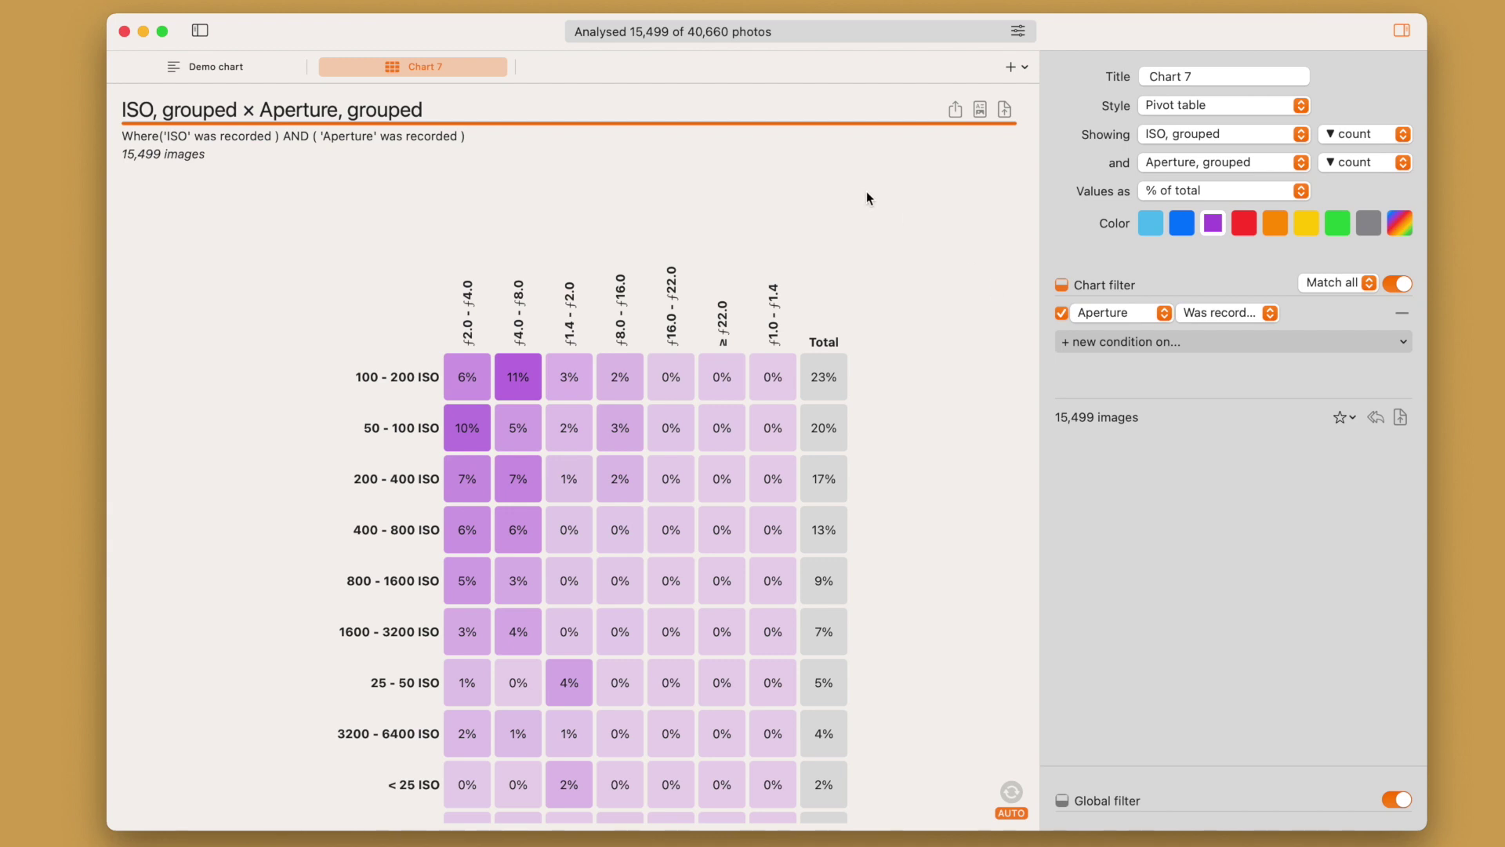
- Change Chart 7 to a pivot chart and show its values as % of column
left_click(1180, 106)
left_click(1183, 132)
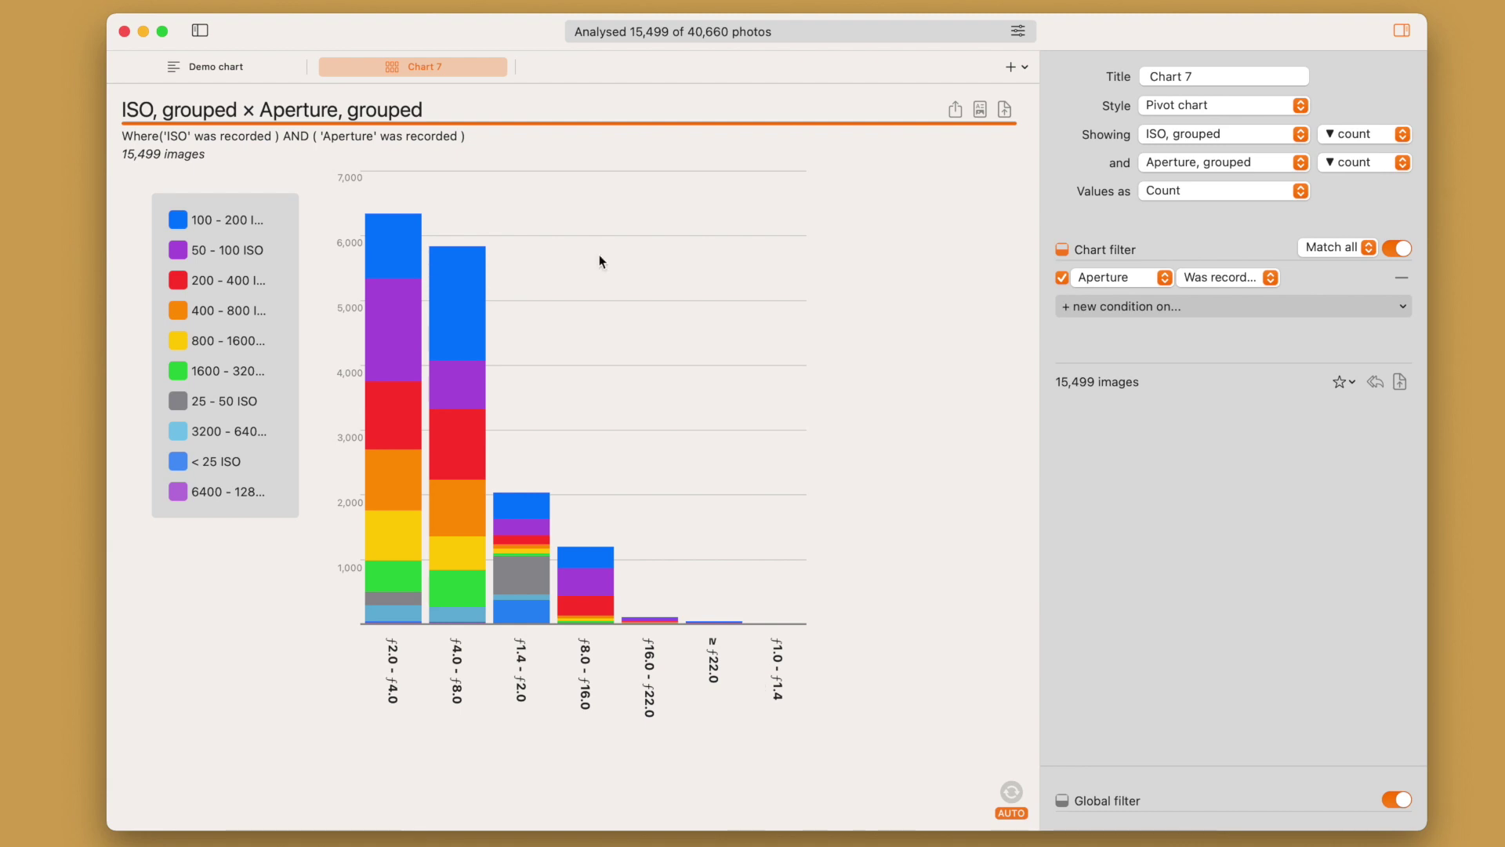
left_click(1210, 198)
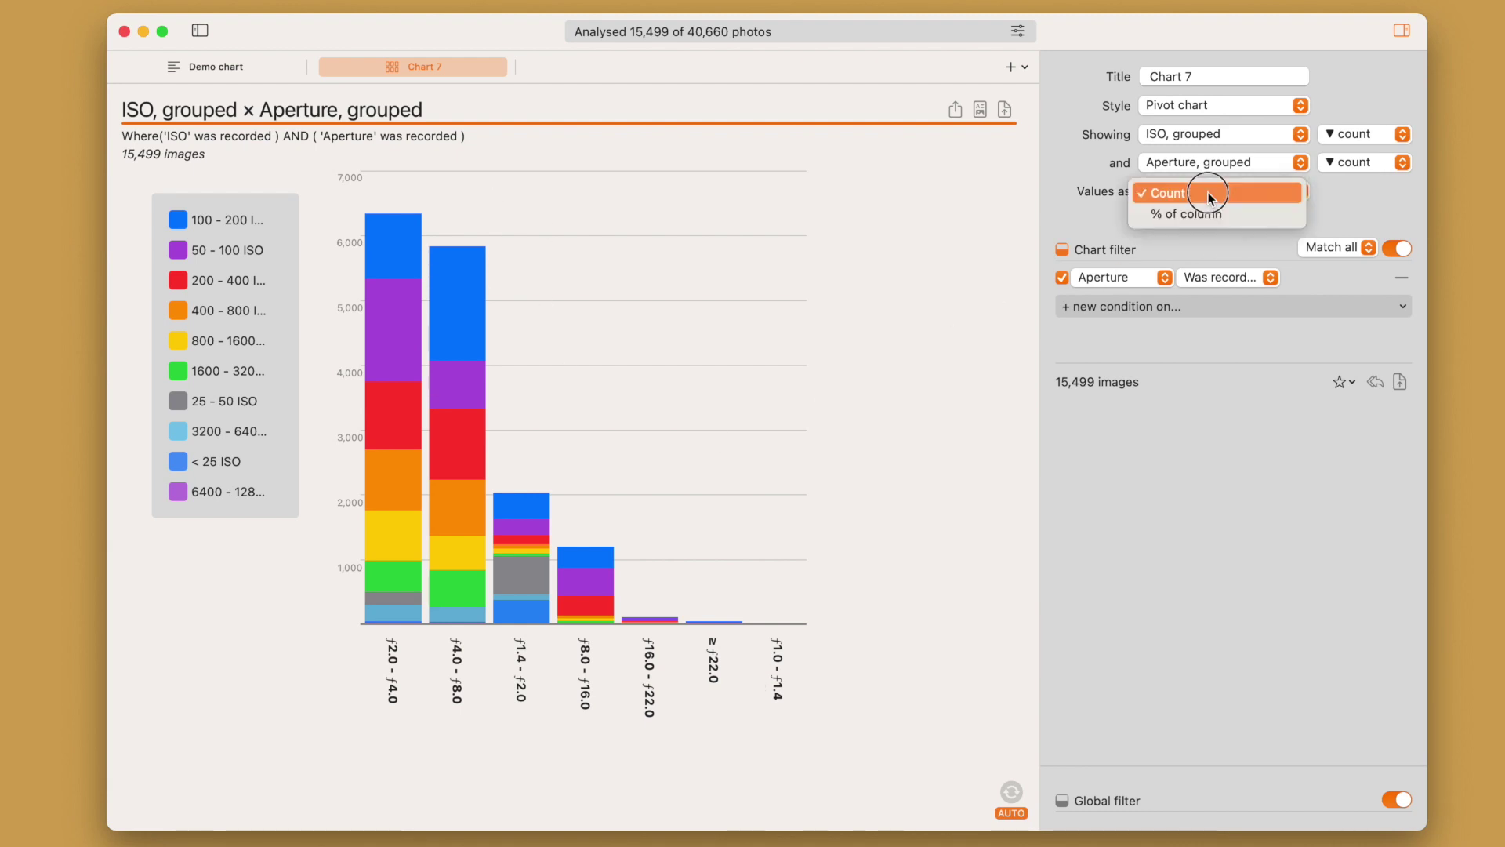
left_click(1205, 211)
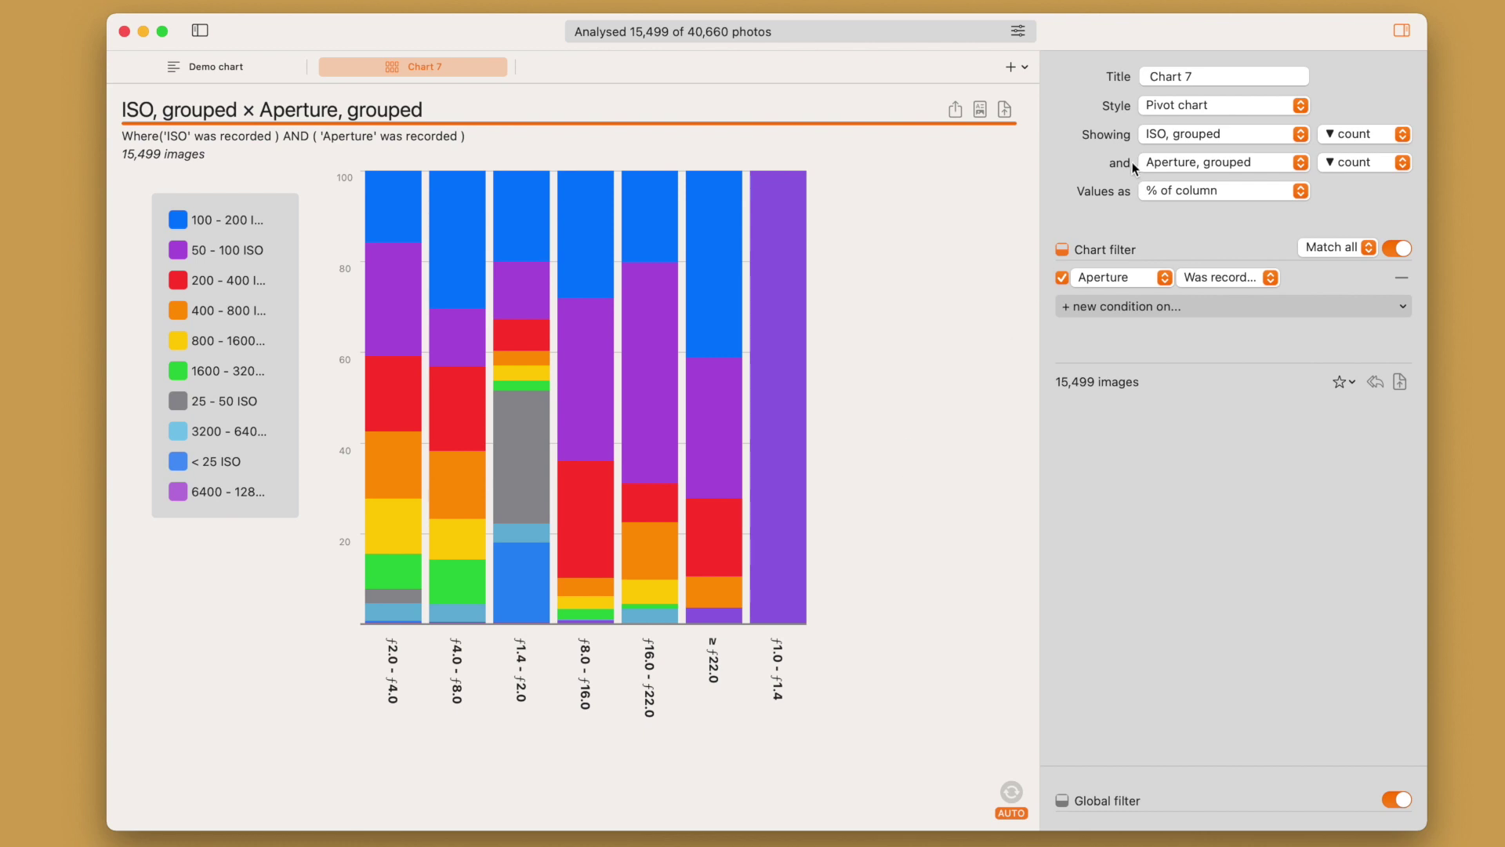
- Replace grouped aperture with Year as Chart 7's second field and sort the years by ascending label
left_click(1181, 165)
scroll(1183, 571, "down", 3)
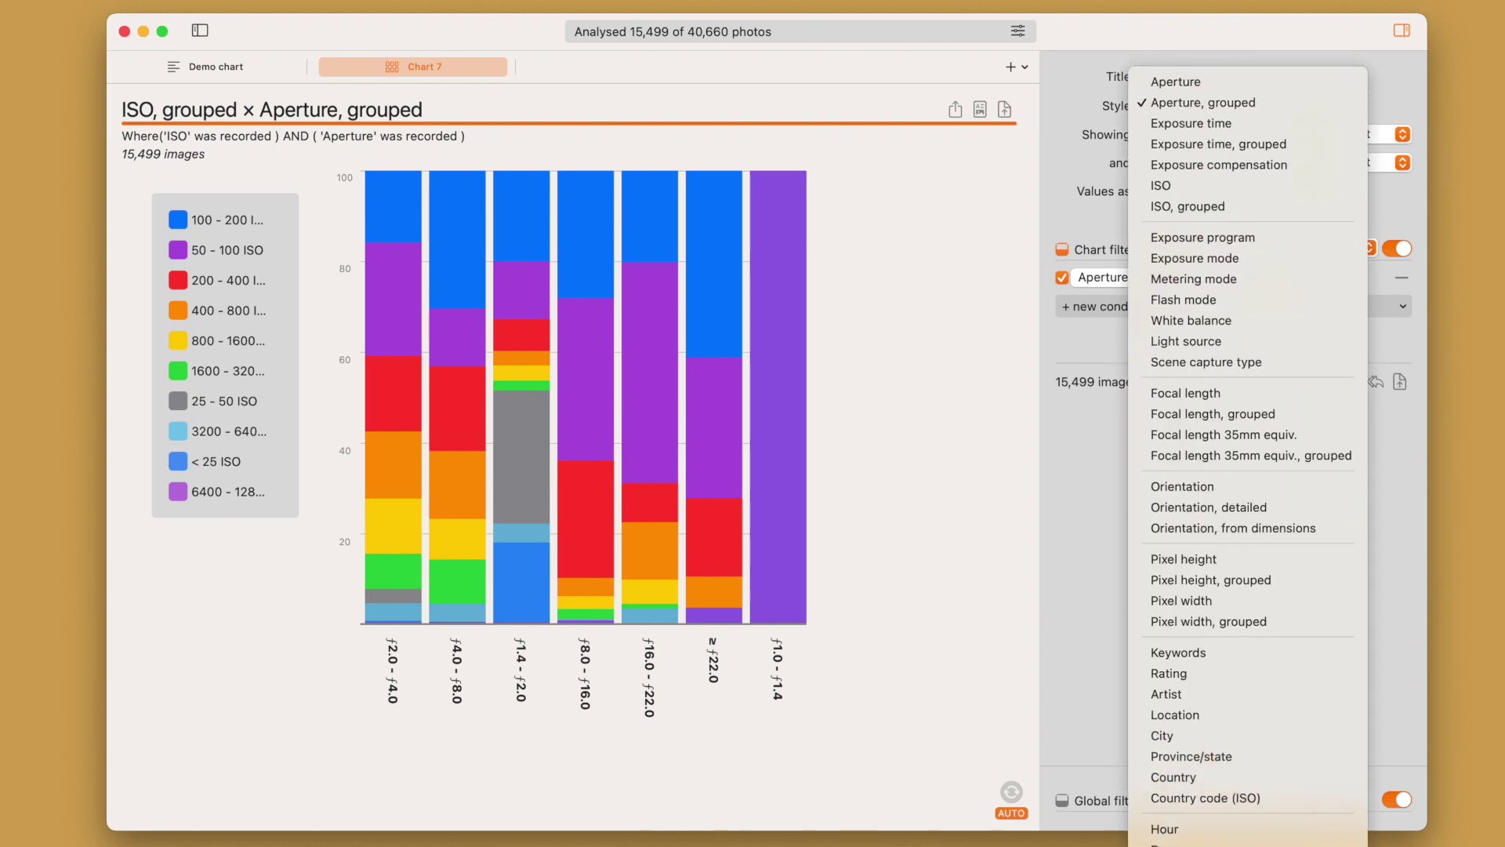
scroll(1246, 549, "down", 5)
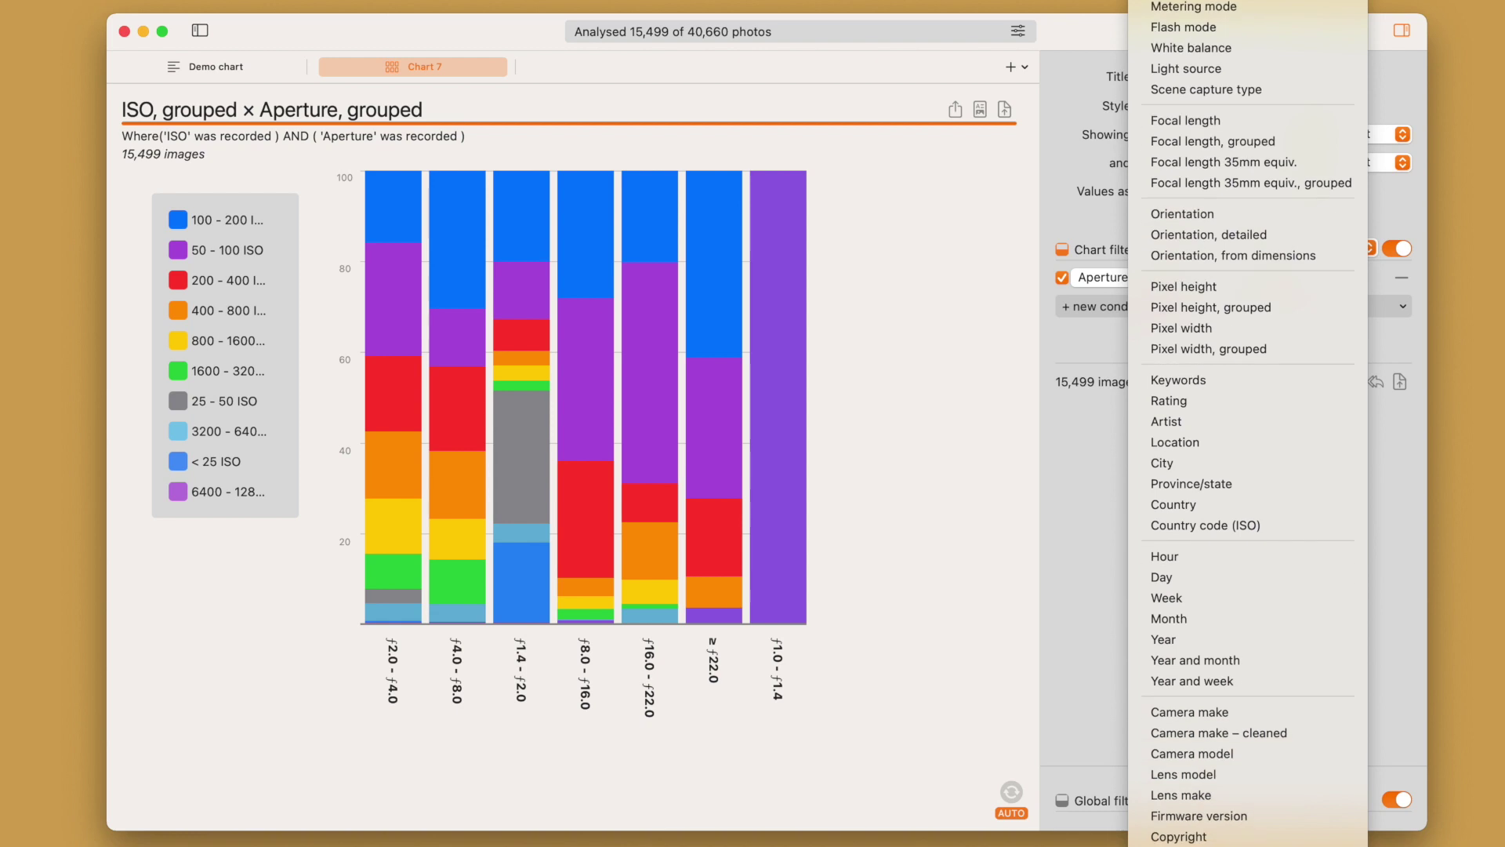
left_click(1220, 638)
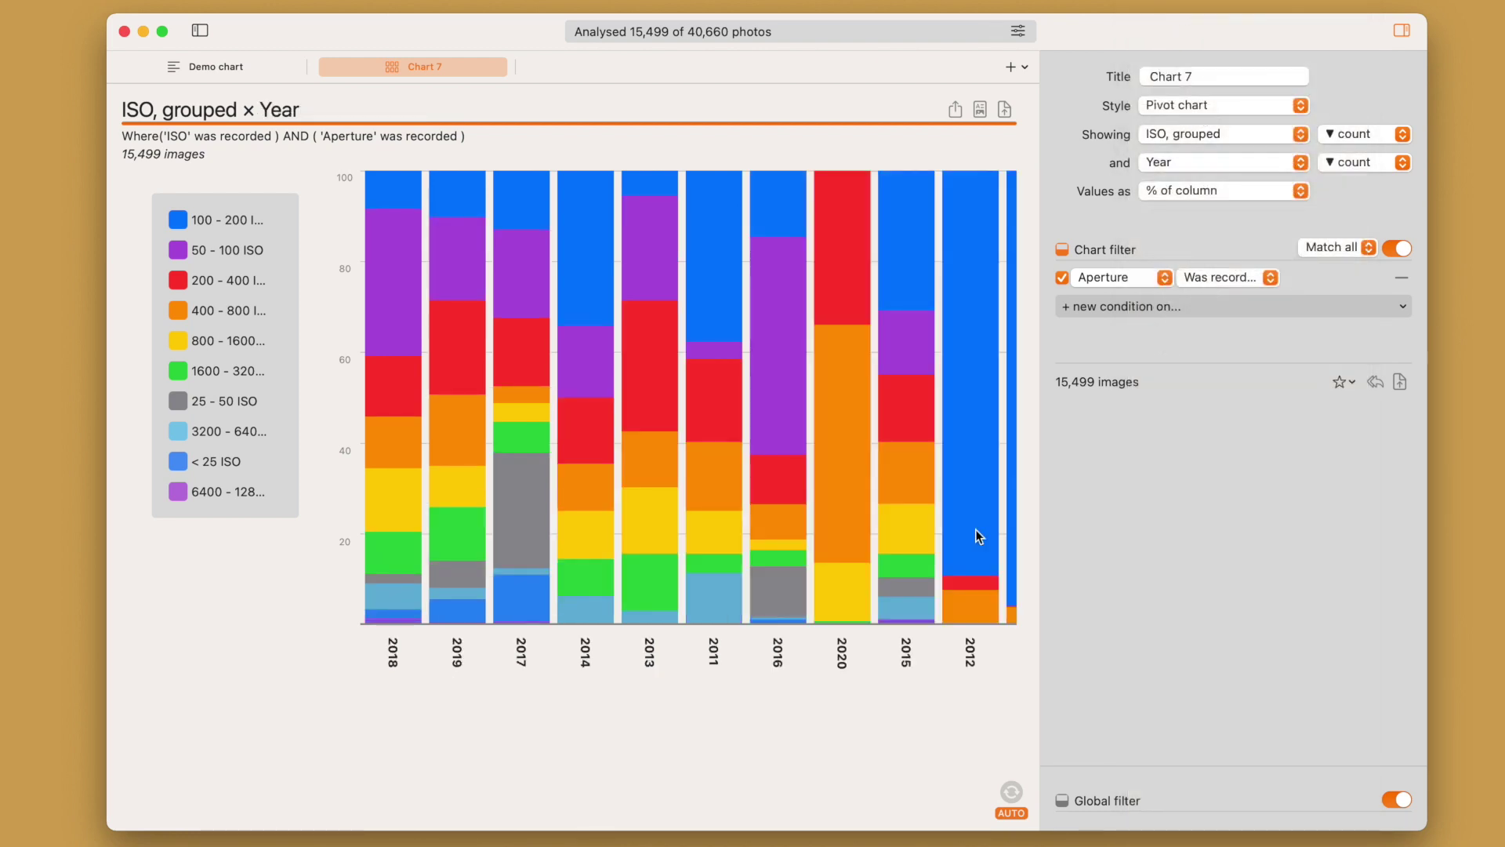
scroll(886, 745, "right", 2)
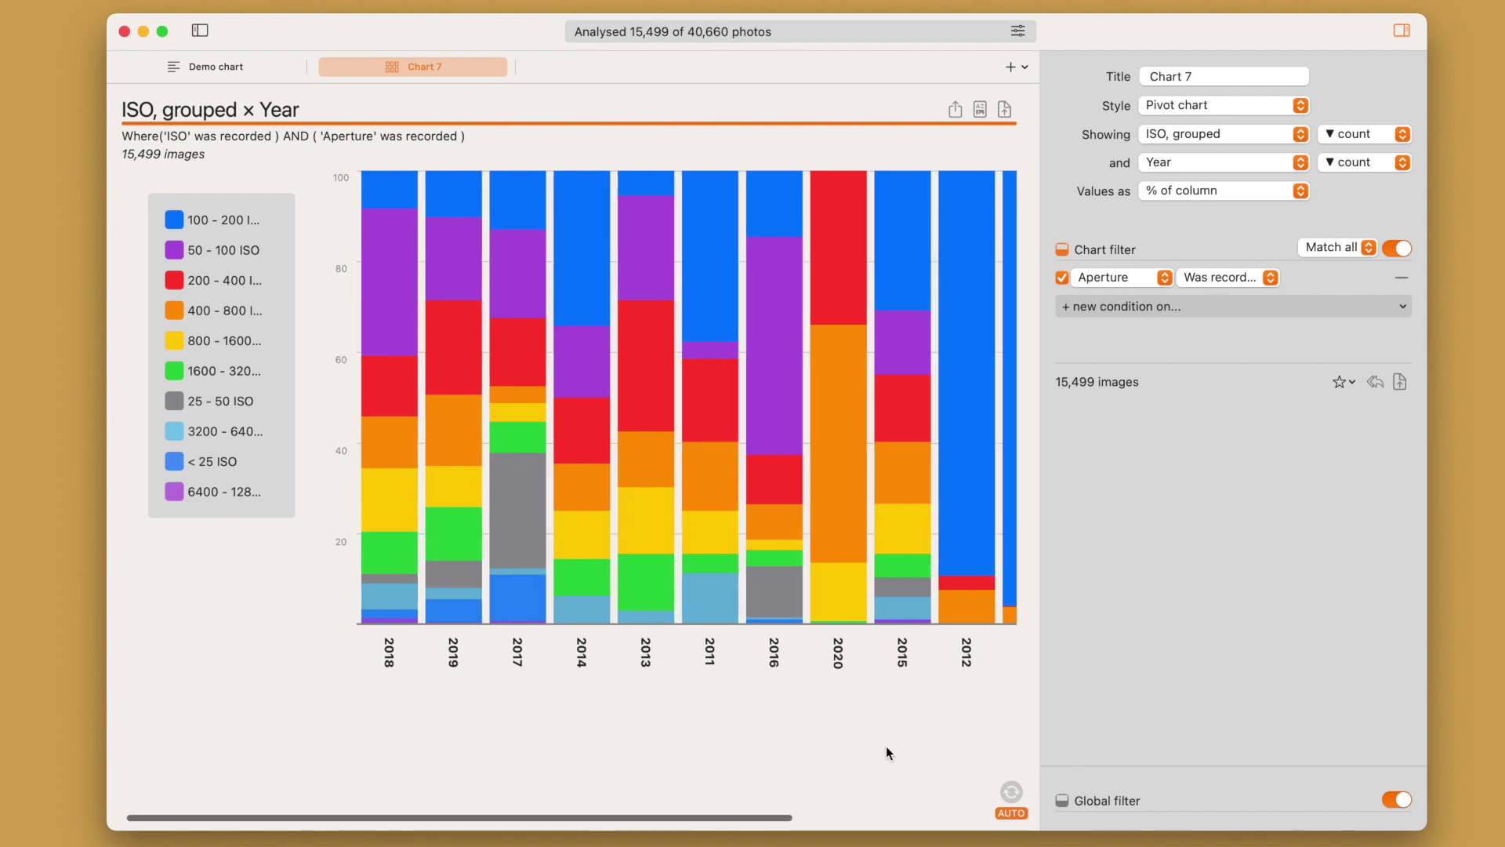
scroll(886, 745, "right", 3)
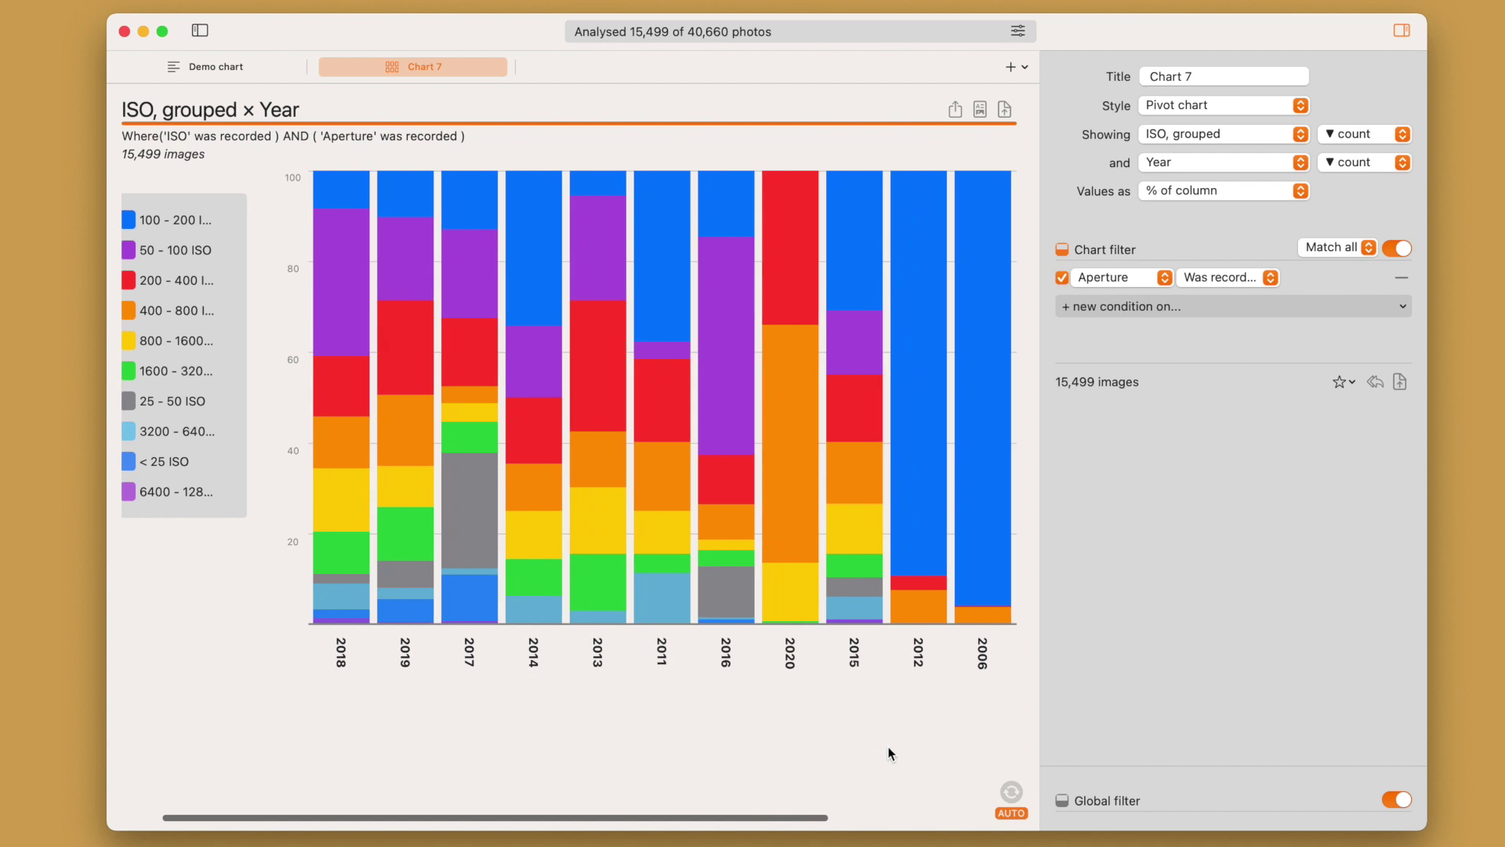
scroll(1004, 721, "left", 4)
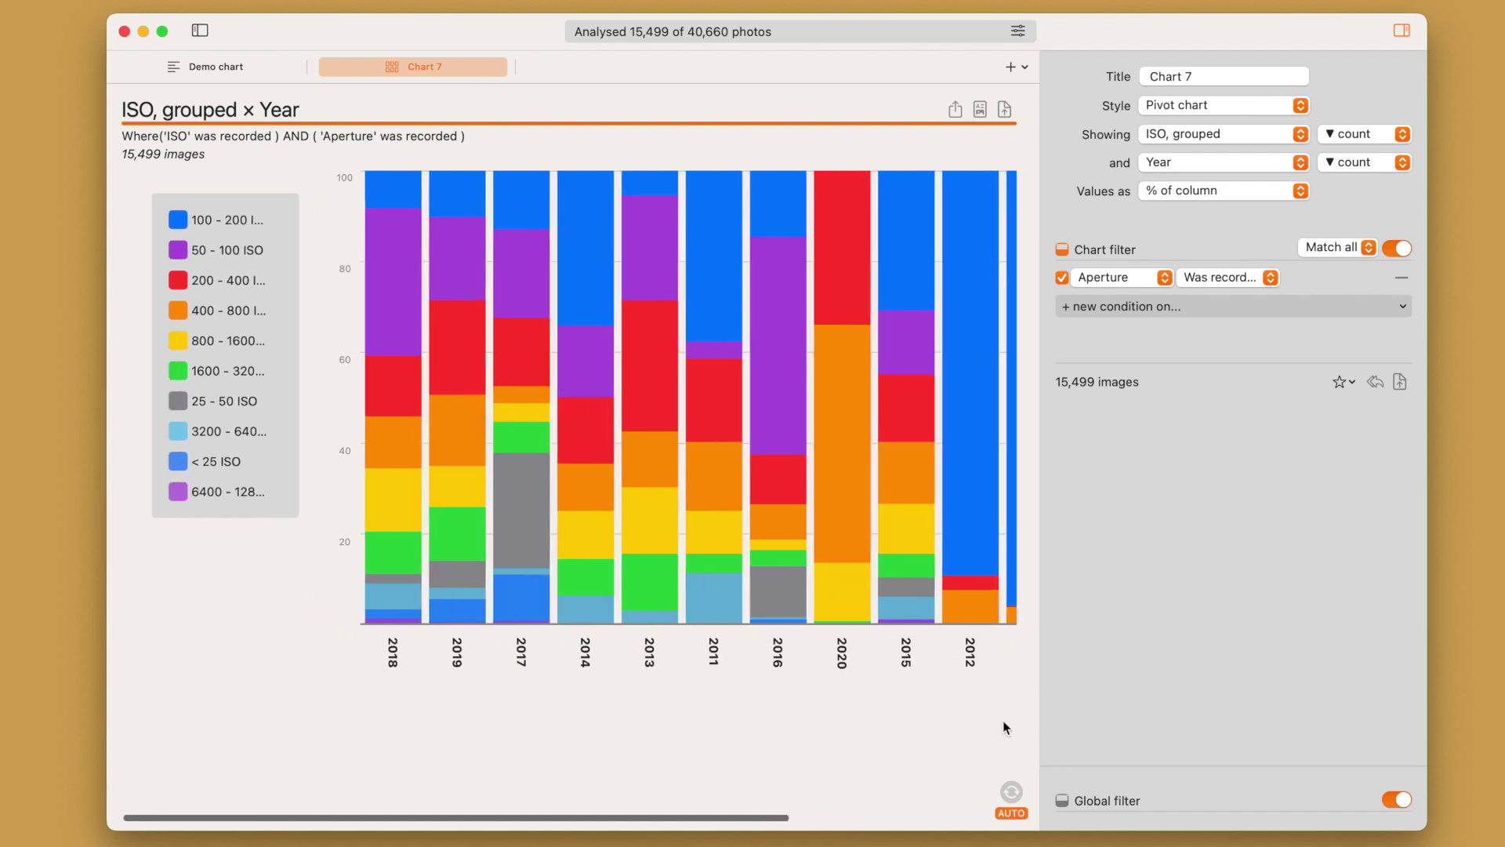
left_click(1353, 160)
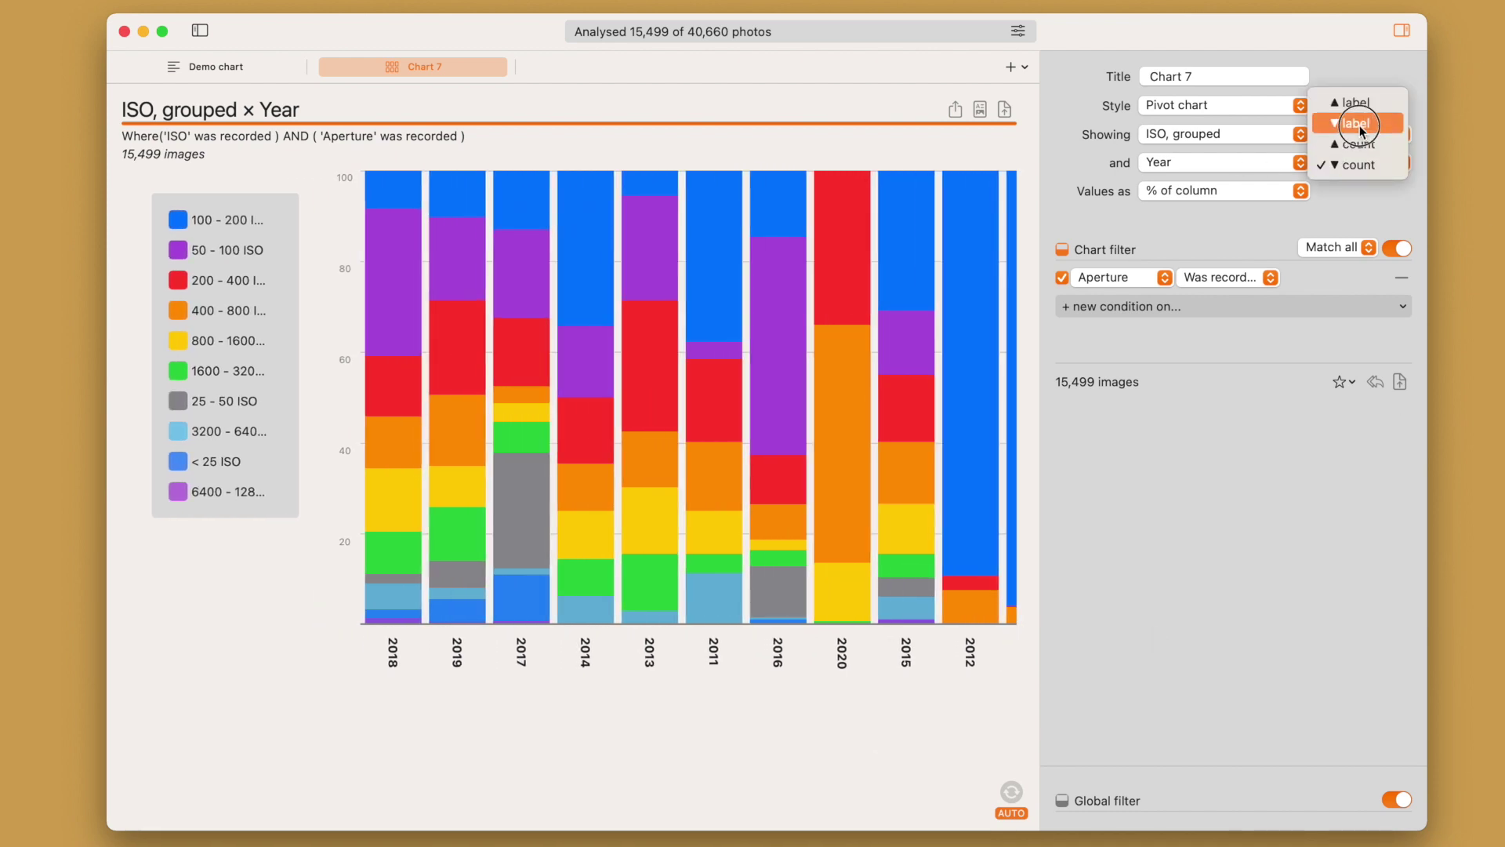
left_click(1357, 103)
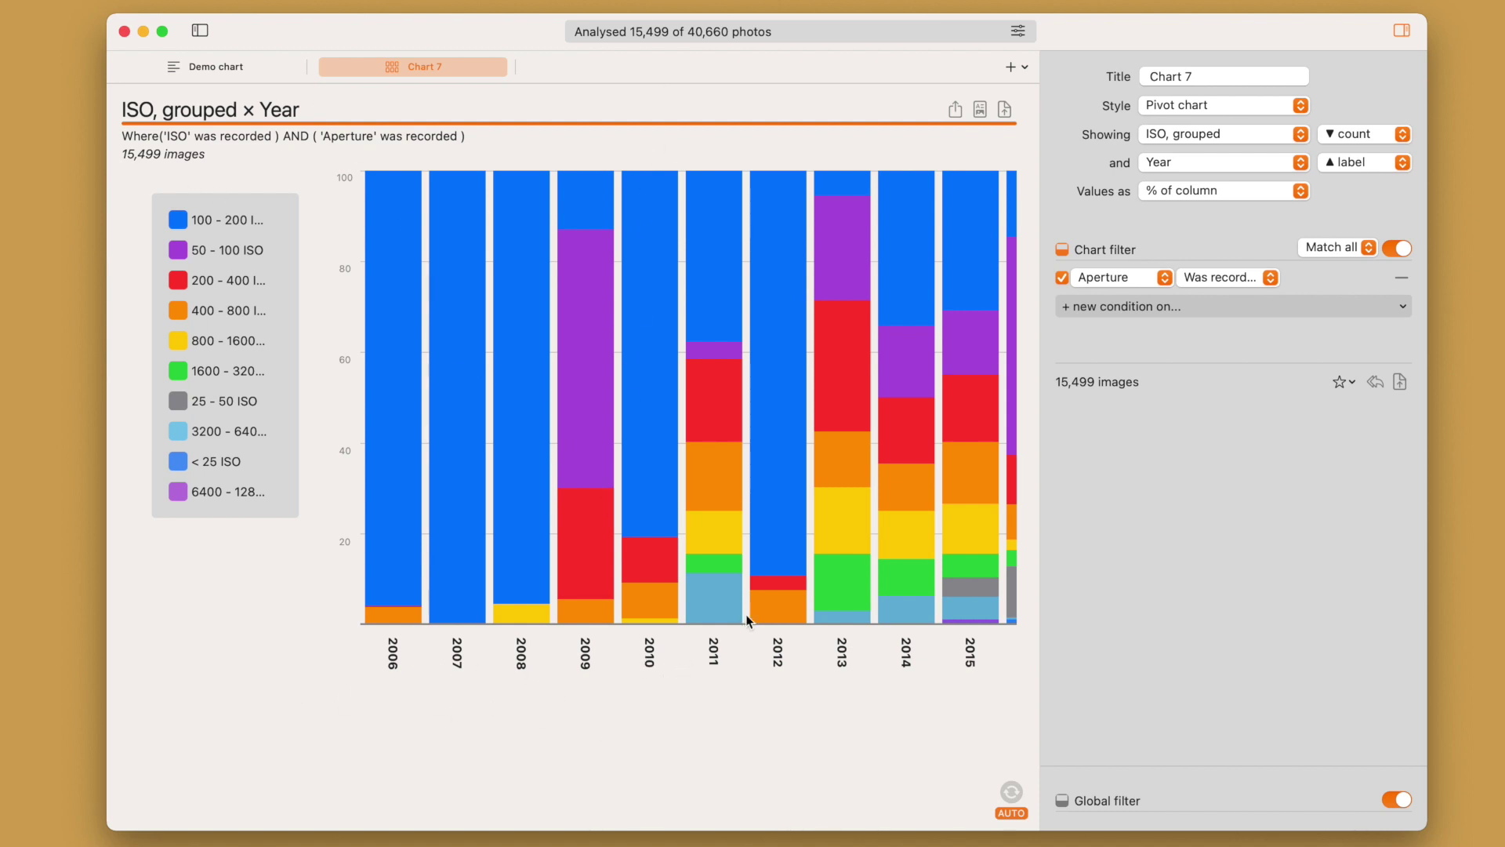
- Add a chart filter condition to Chart 7 that Year is greater than 2010
left_click(1110, 314)
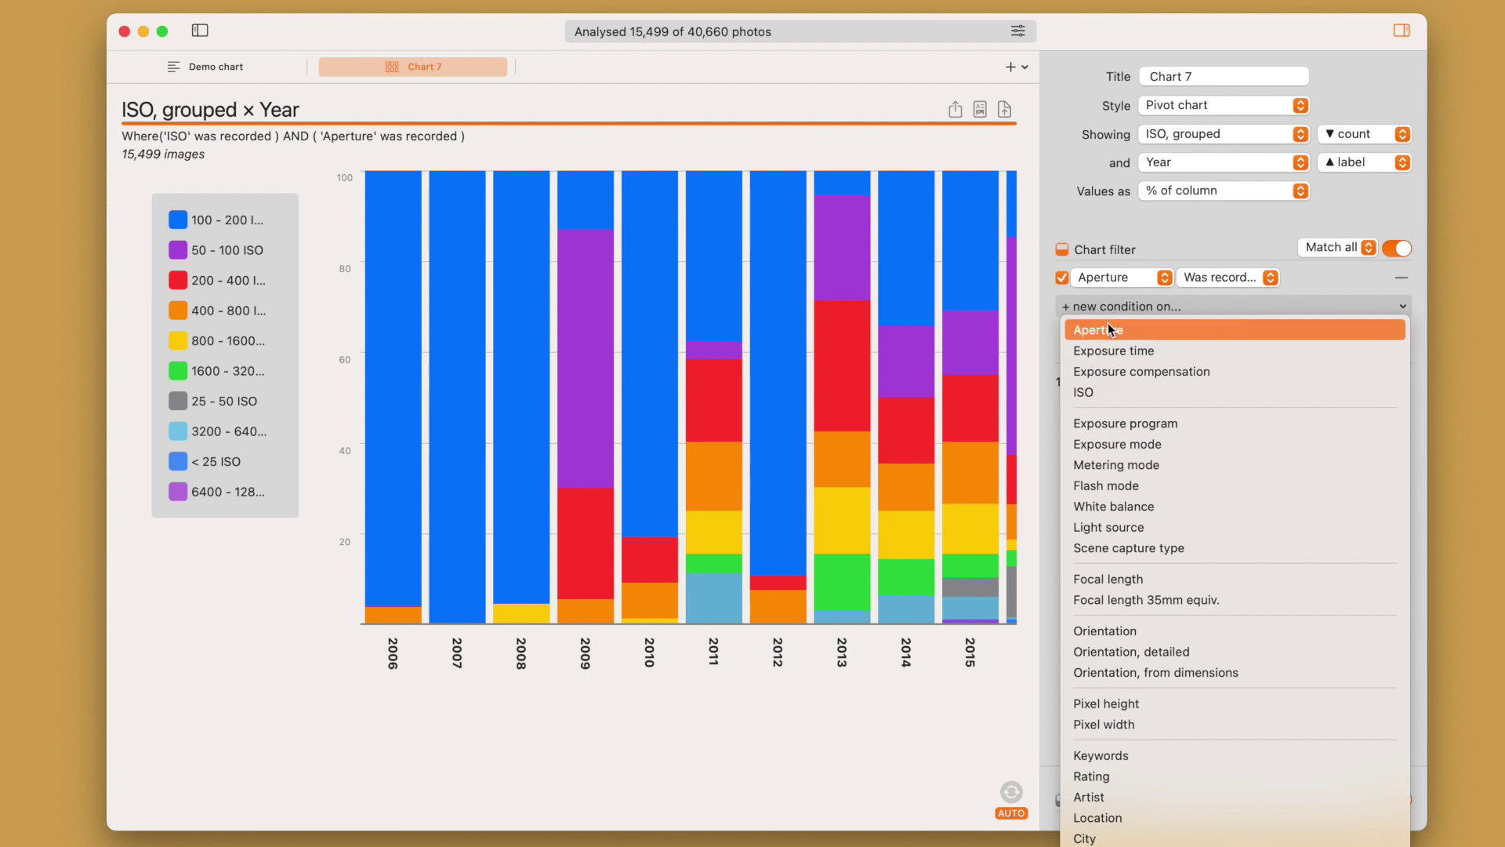
scroll(1166, 742, "down", 5)
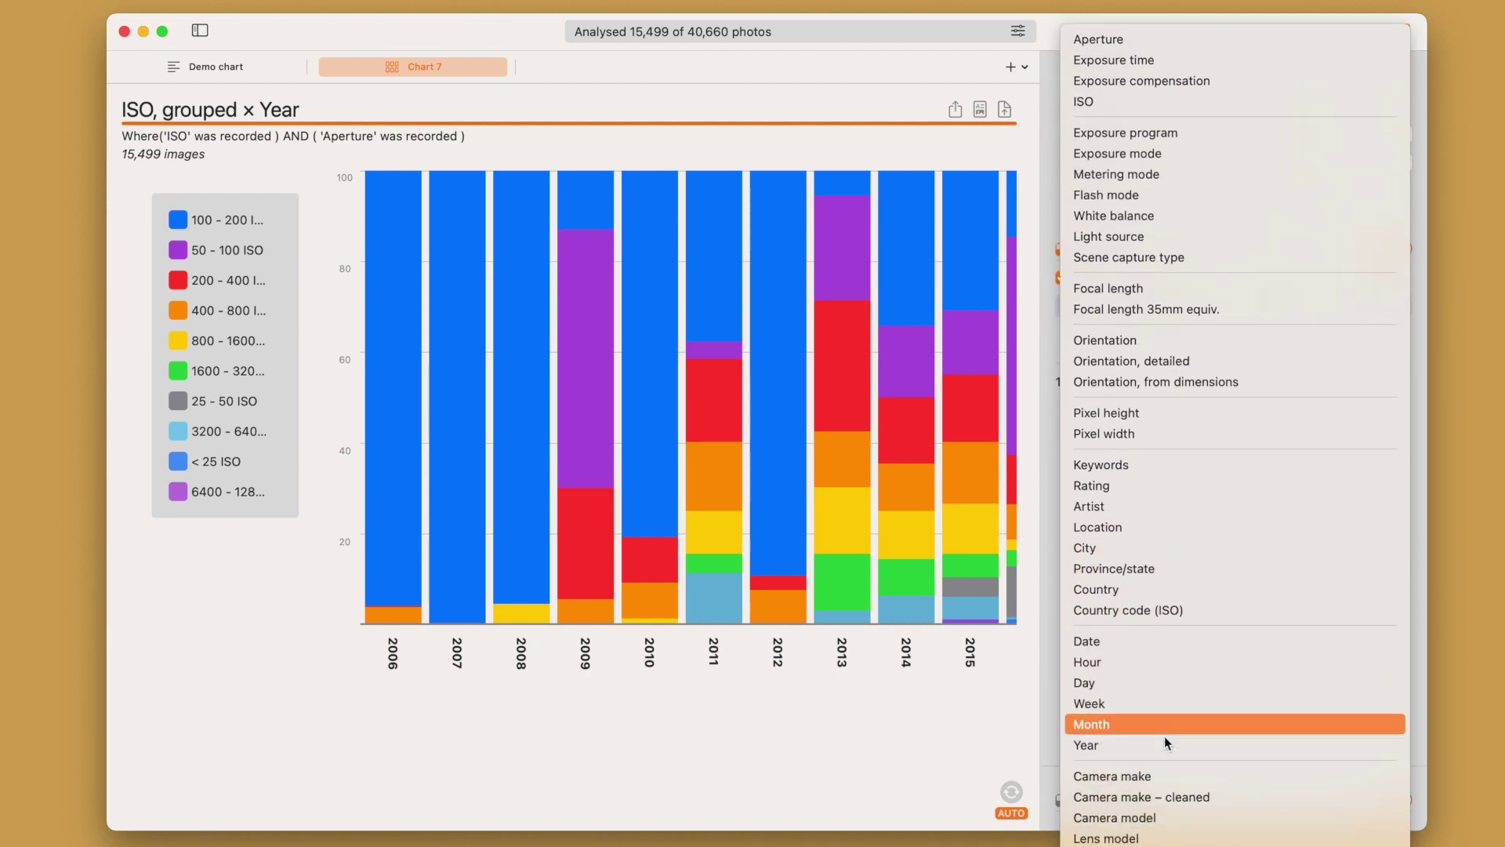
left_click(1166, 744)
left_click(1214, 310)
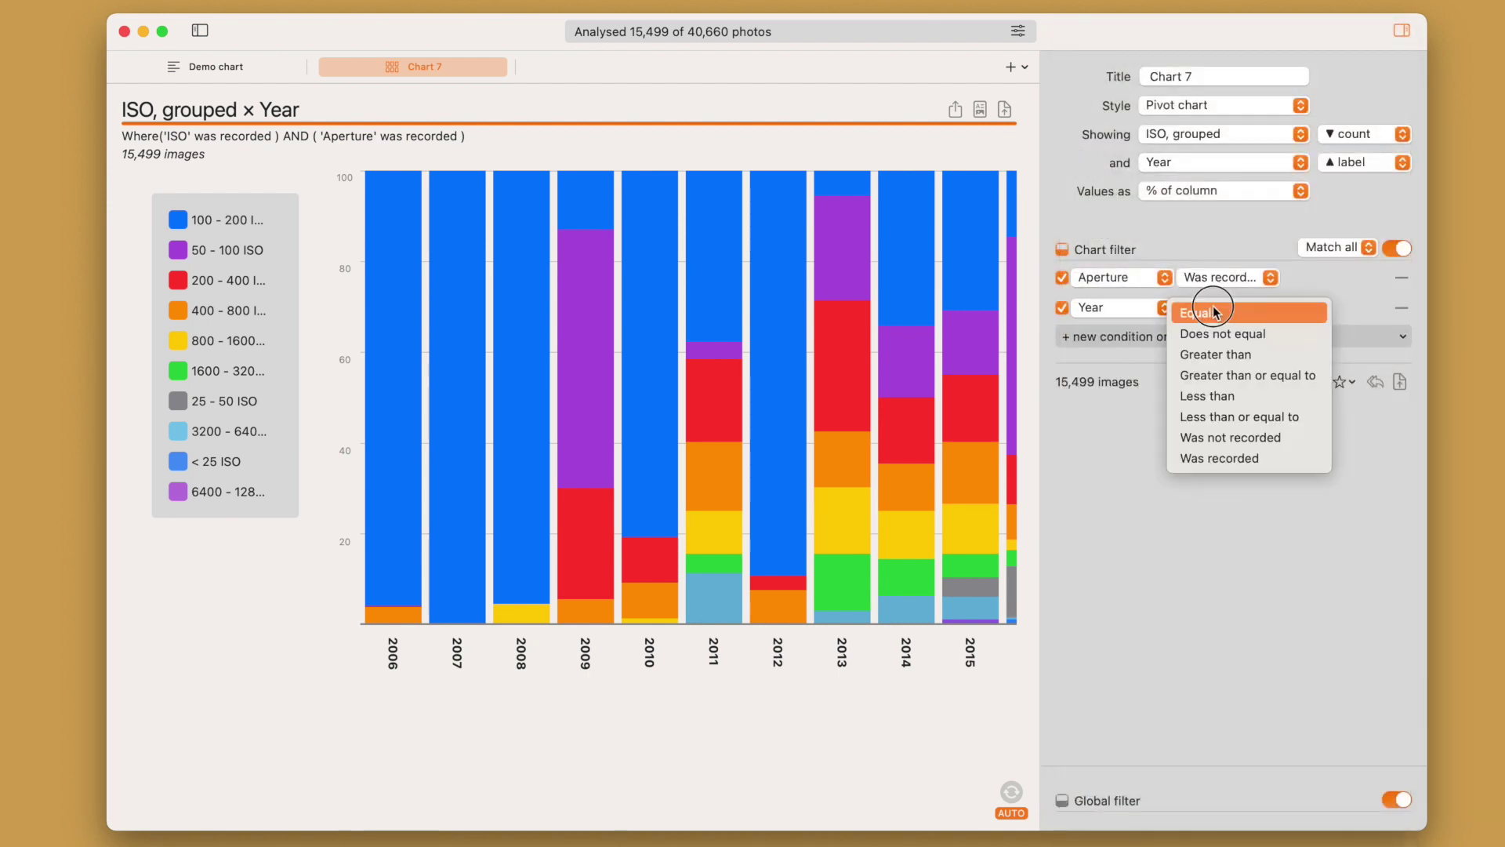
left_click(1217, 354)
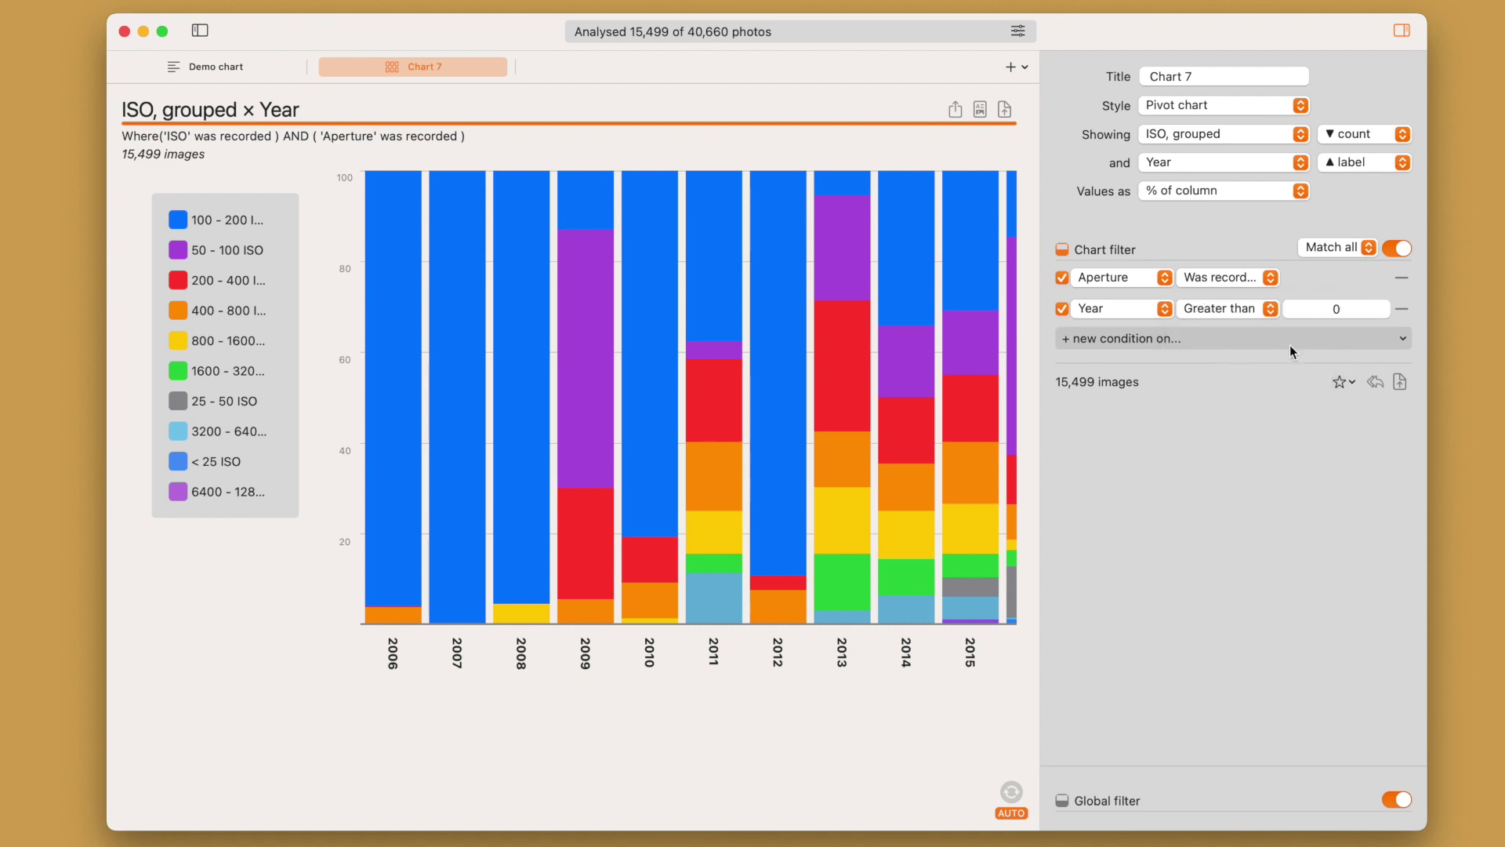
left_click(1324, 310)
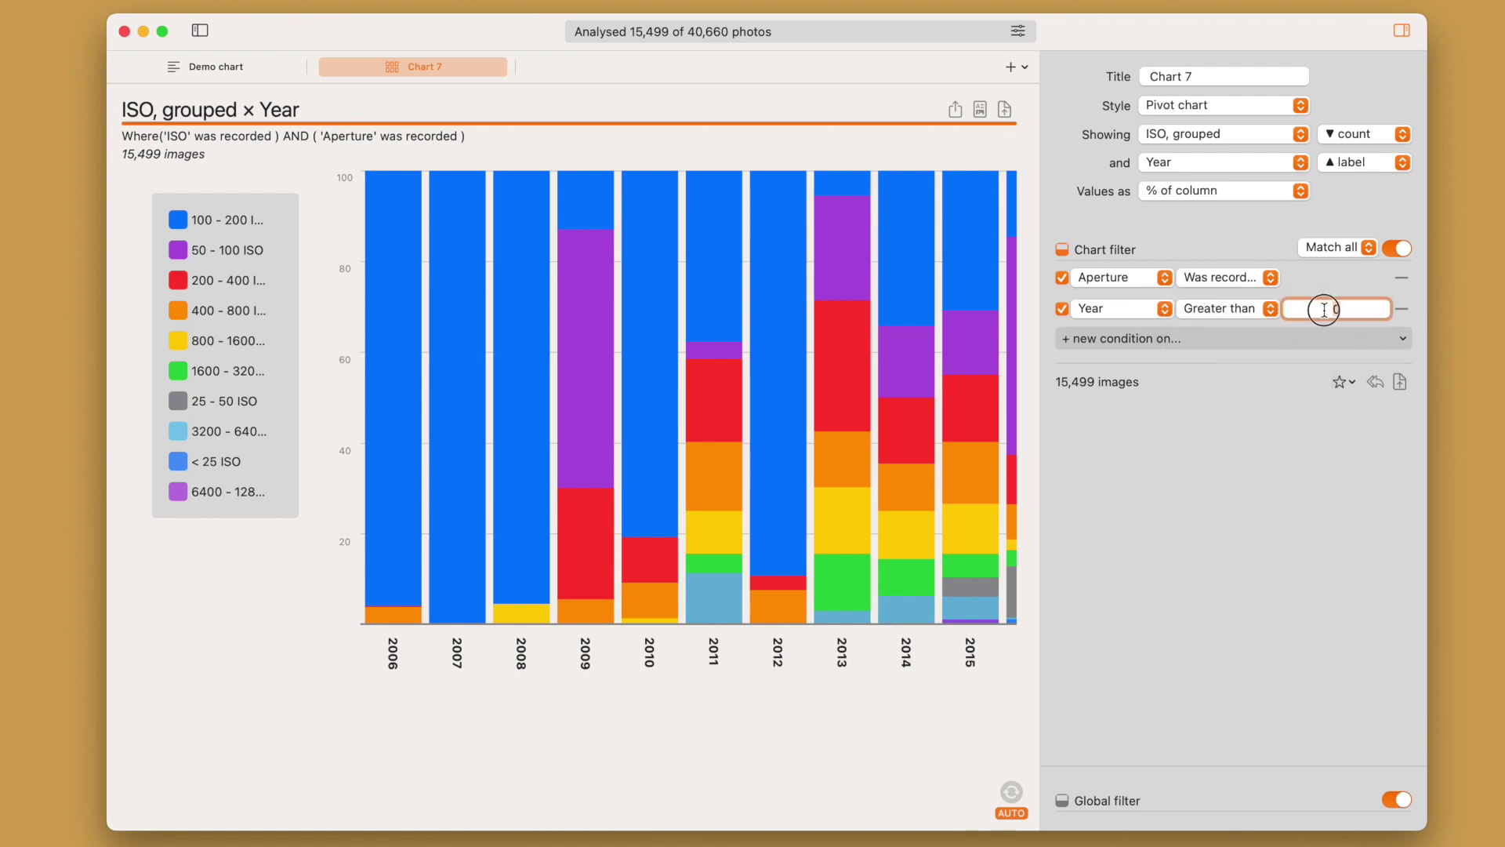
type("2010")
key("Return")
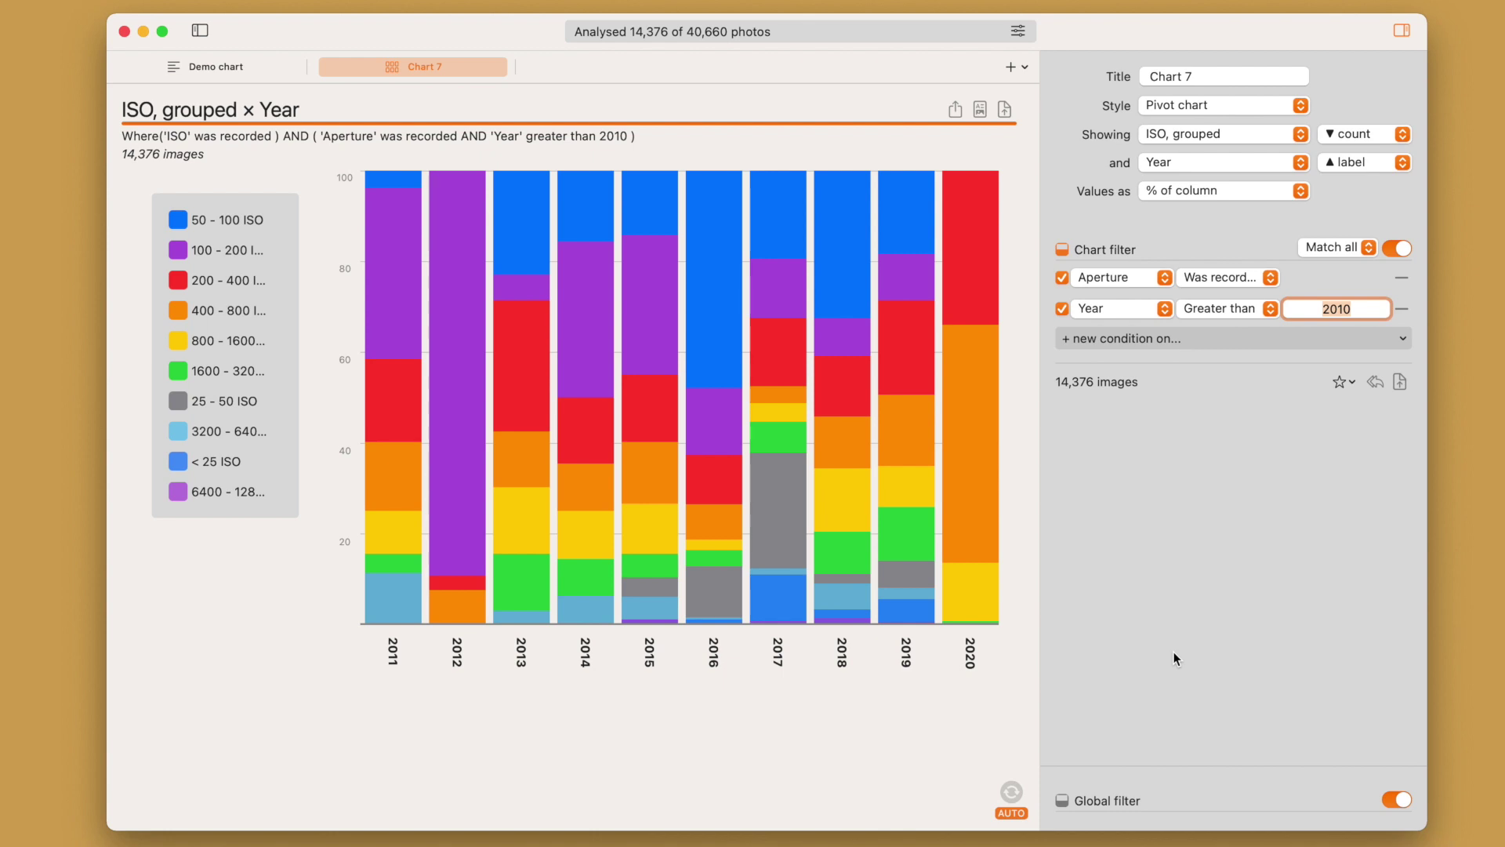
- Create a new drill down chart and add Year as its first drill down property
left_click(1025, 68)
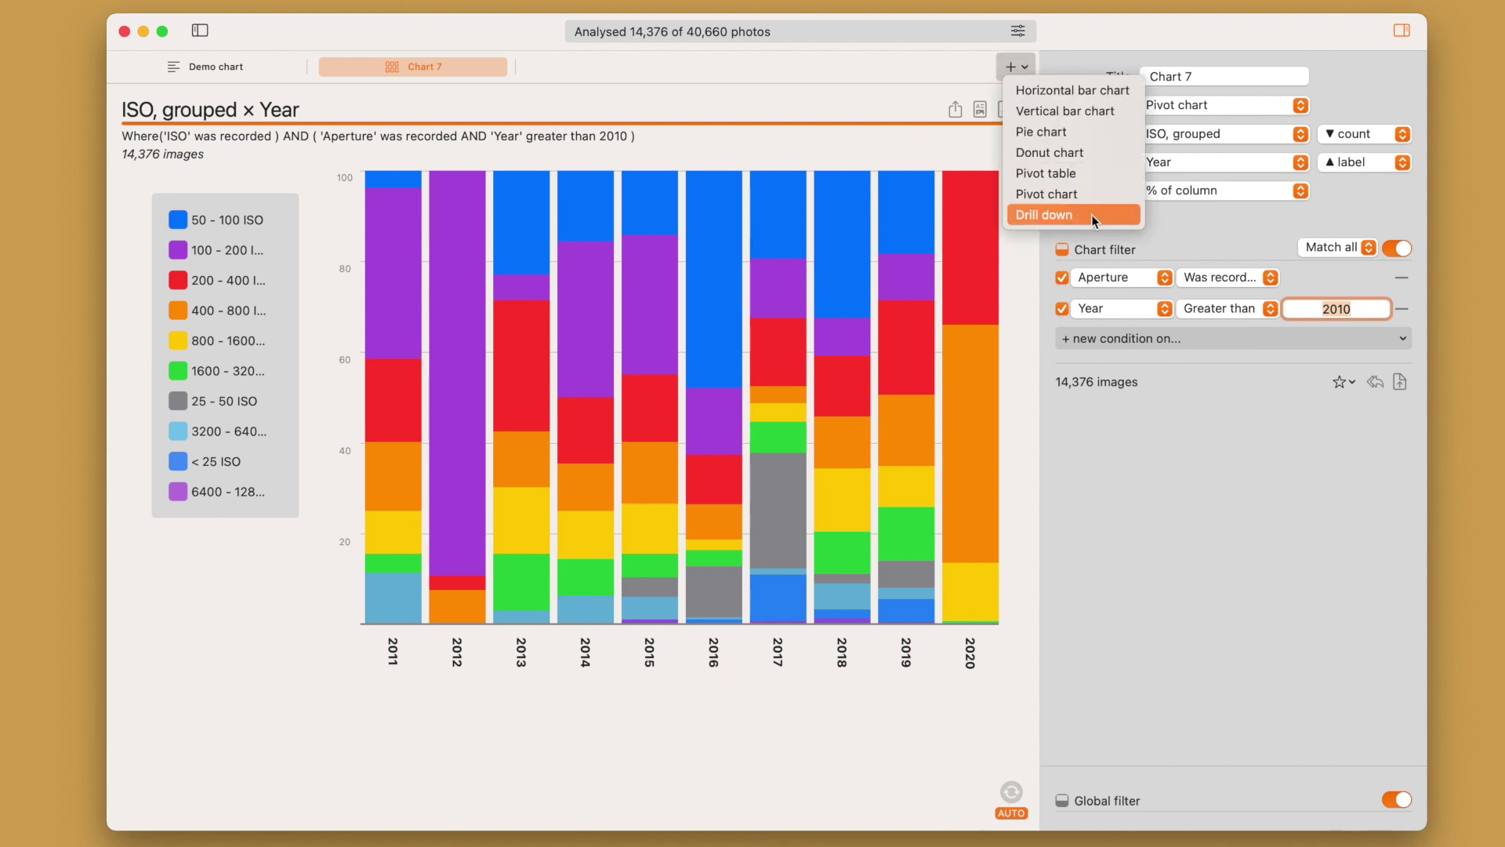
left_click(1091, 214)
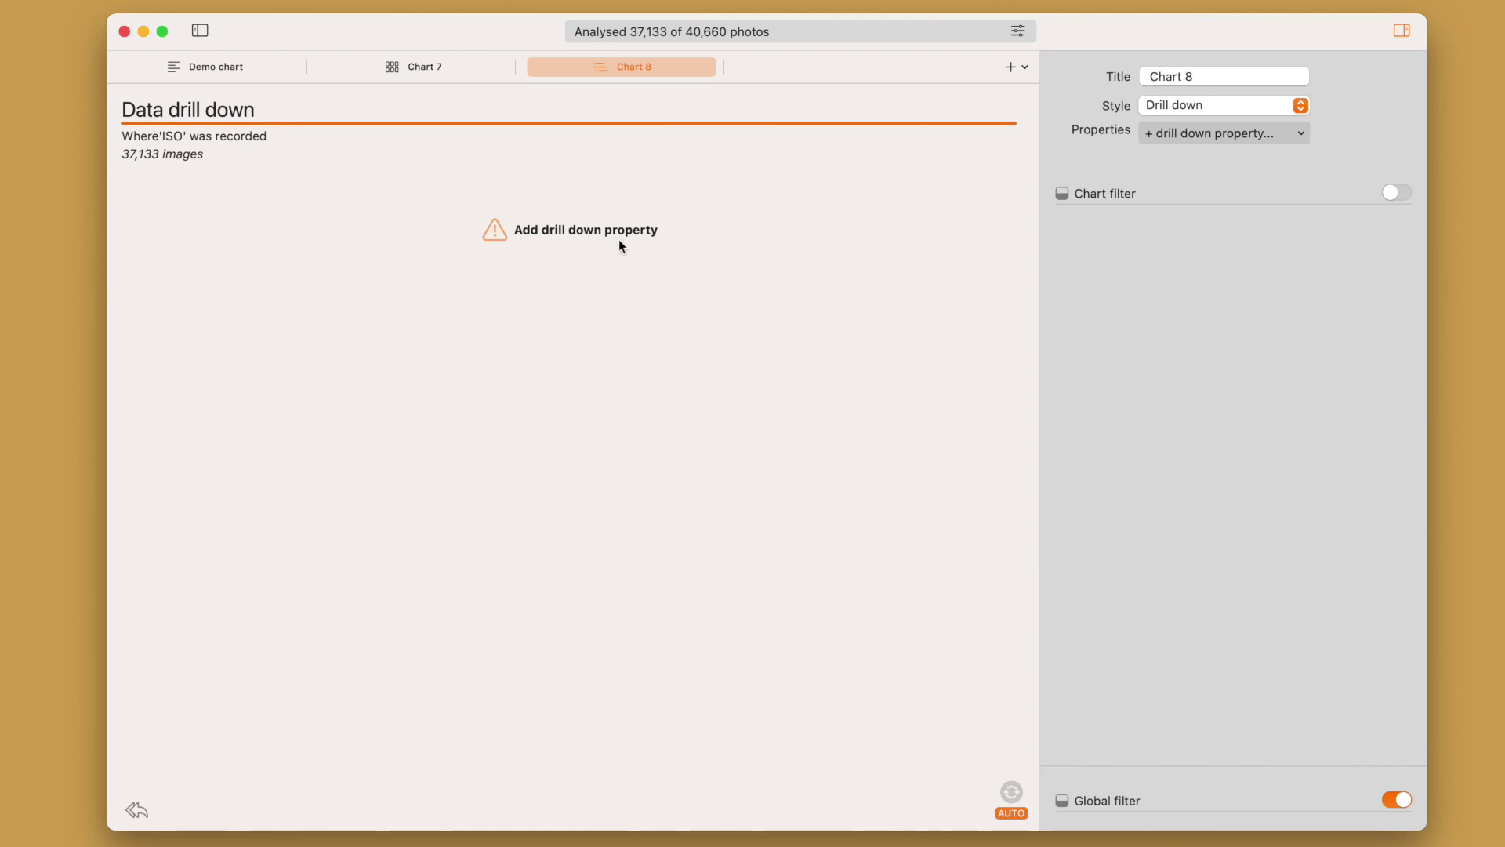
left_click(1188, 139)
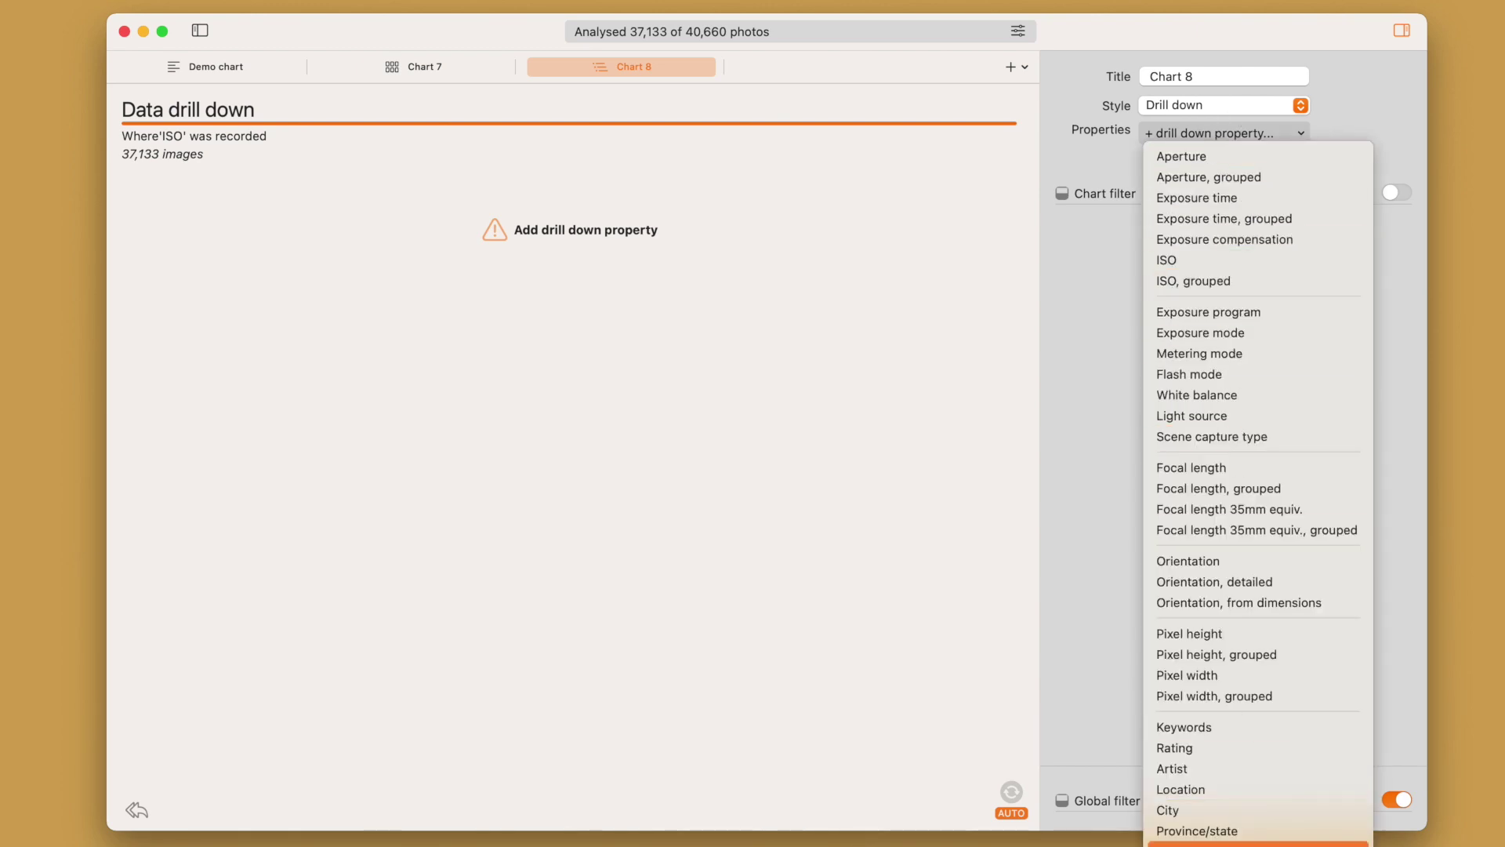
mouse_move(1242, 837)
left_click(1236, 716)
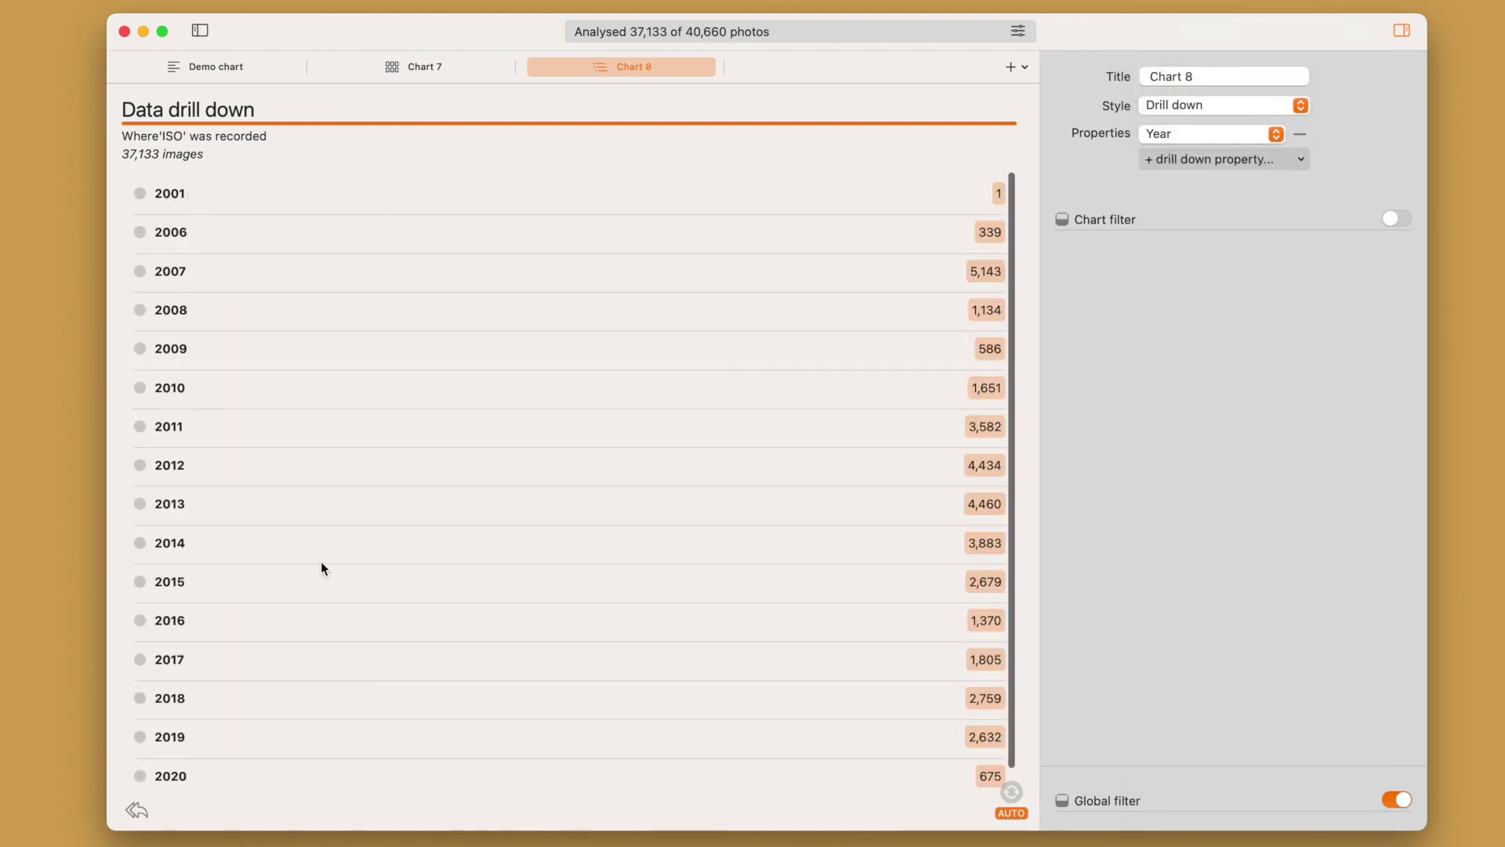
scroll(322, 561, "down", 1)
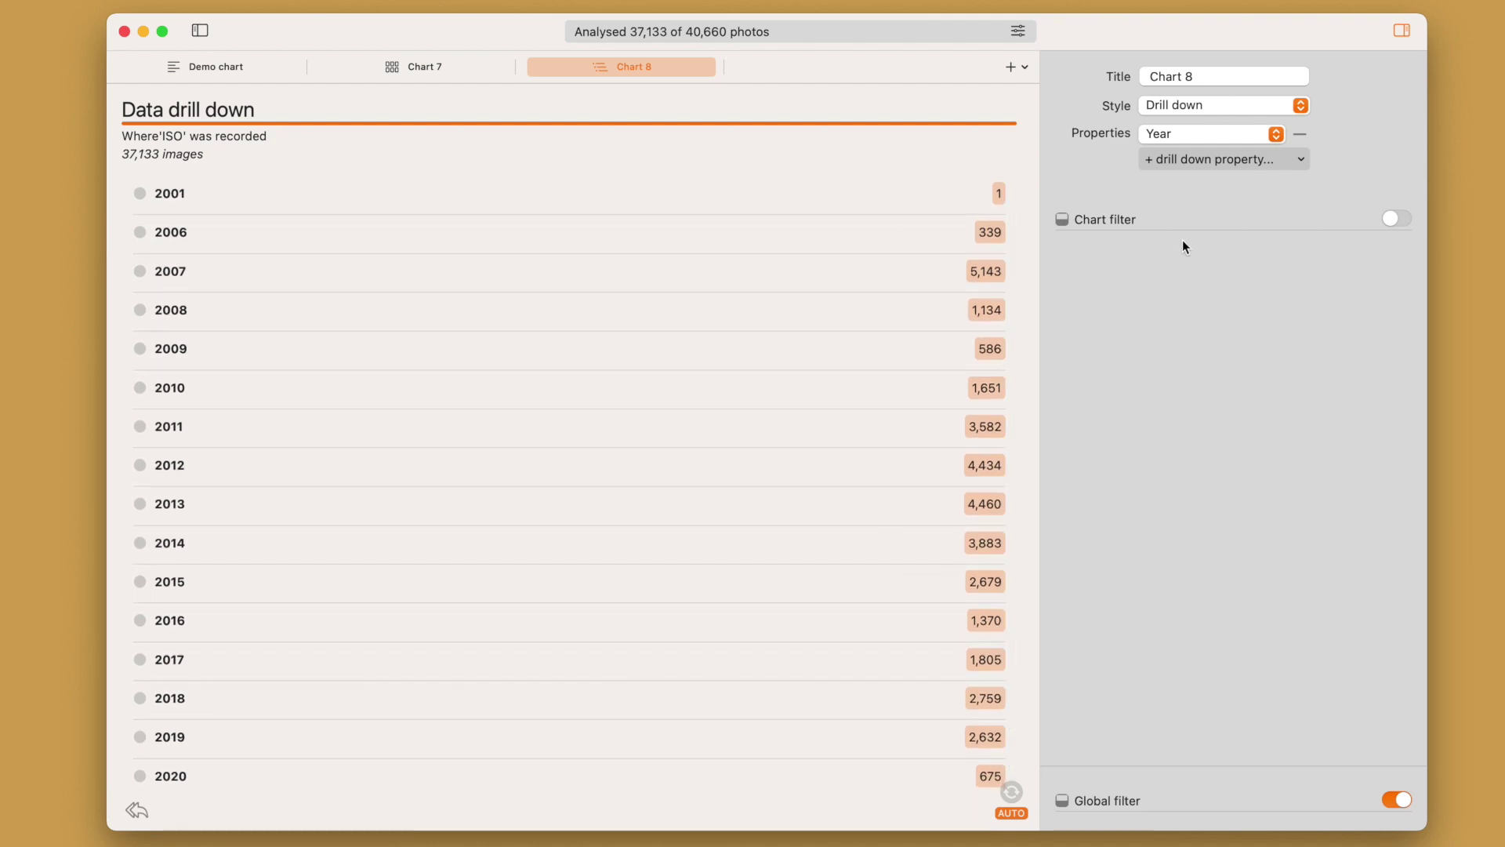
- Add Month as the second drill down property and expand 2007 into its months
left_click(1171, 162)
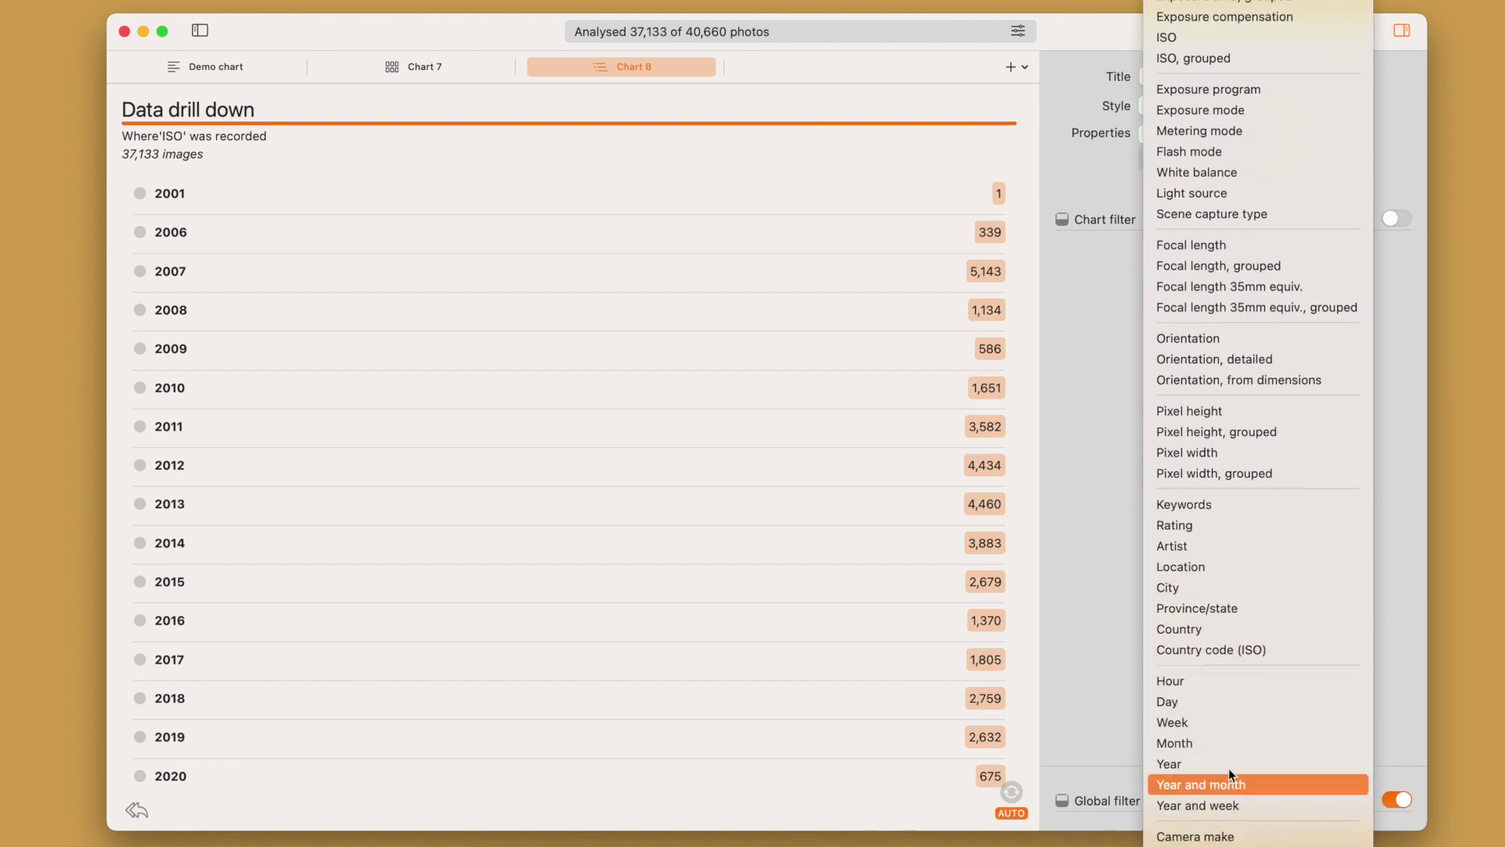
left_click(1227, 743)
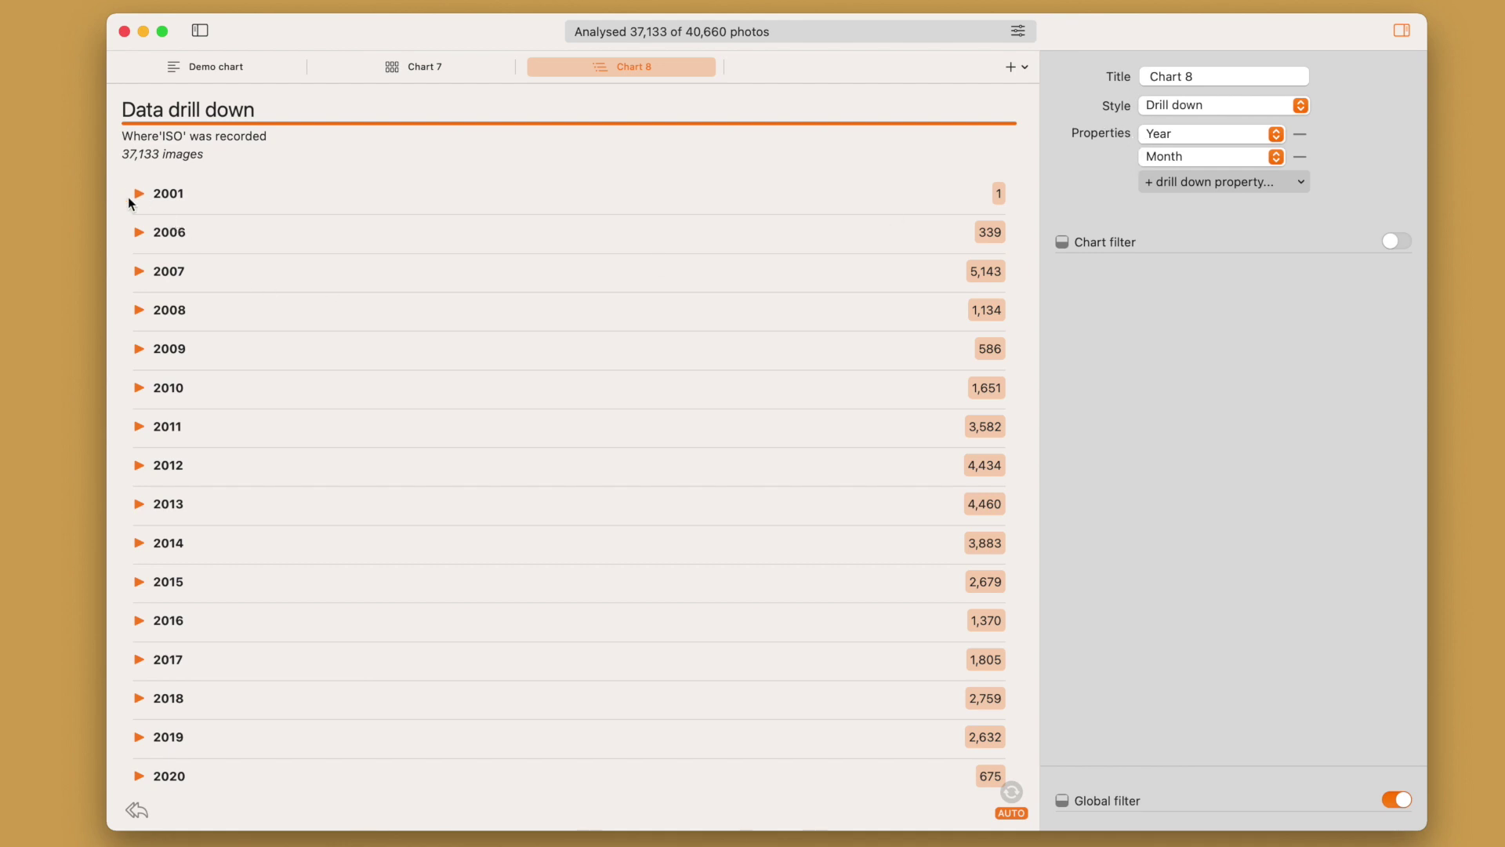
left_click(139, 271)
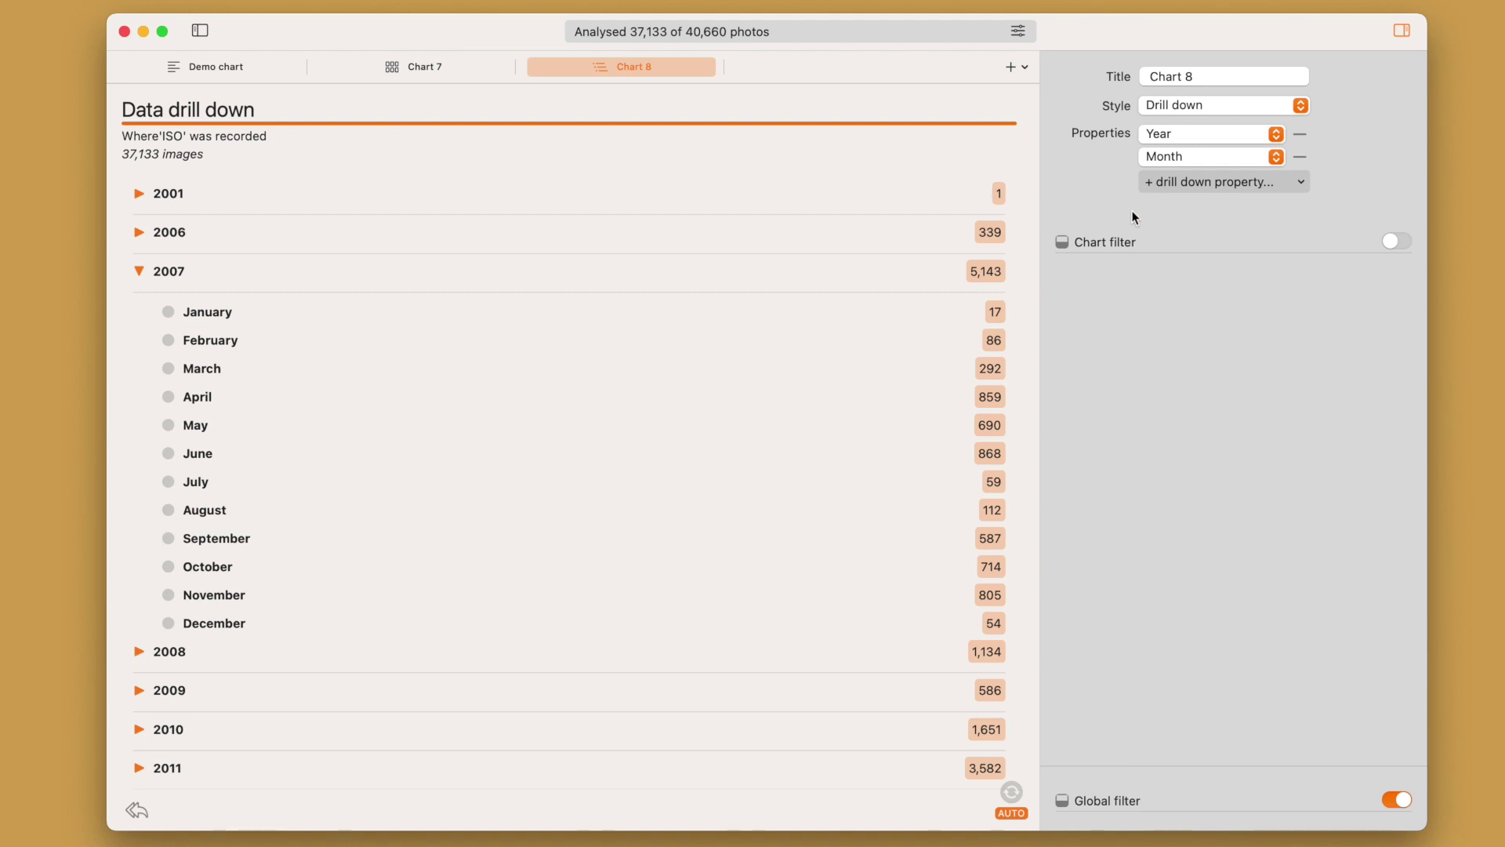
- Add Country as the third drill down property of Chart 8
left_click(1197, 183)
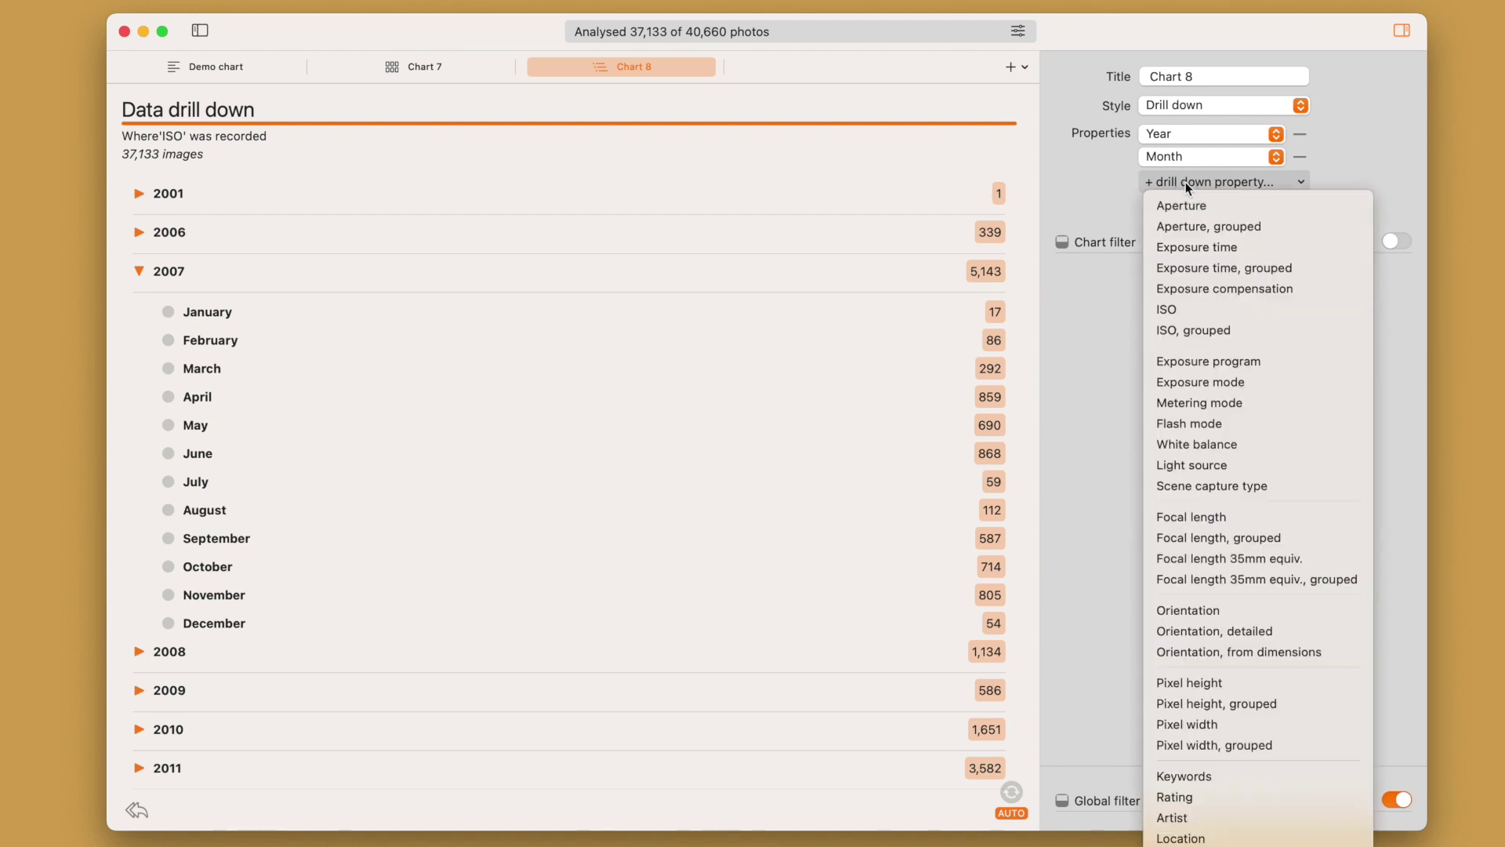
left_click(1185, 182)
left_click(1189, 185)
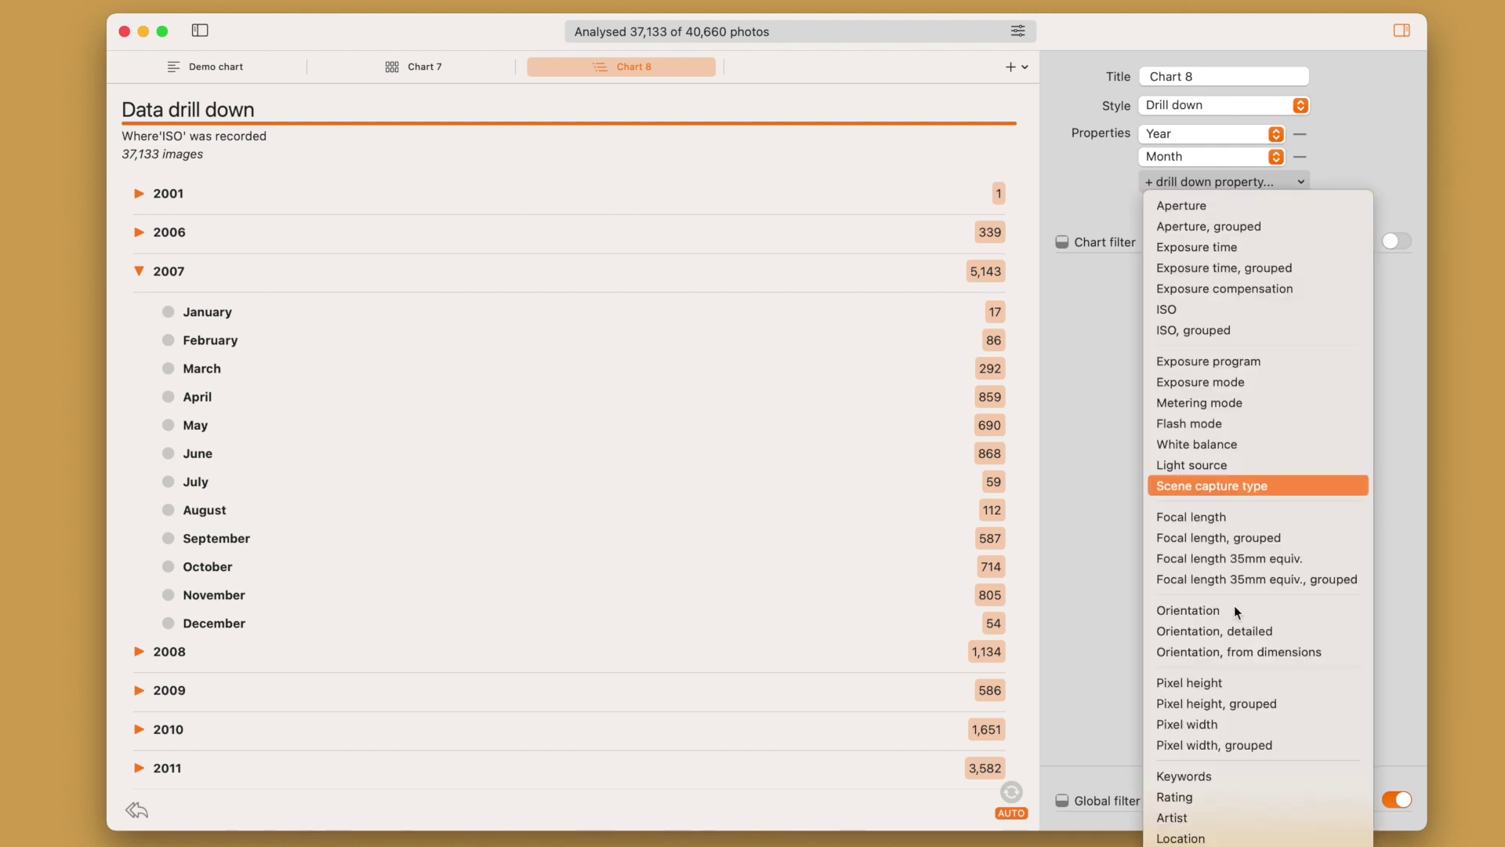
scroll(1235, 619, "down", 4)
left_click(1243, 693)
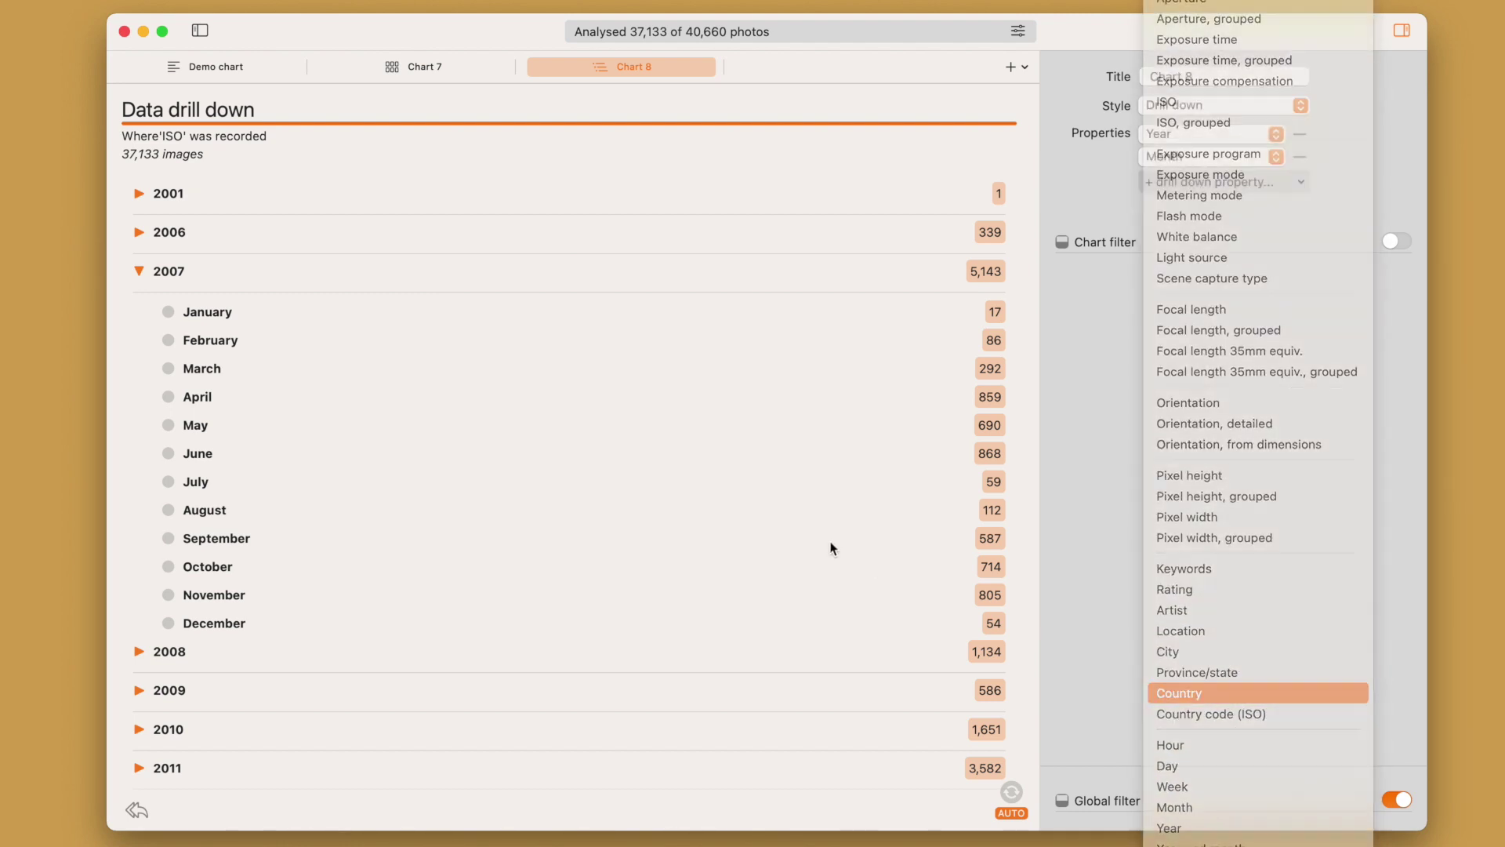
- Expand 2011 and its September entry to examine the photo counts per country
scroll(759, 528, "down", 3)
scroll(759, 528, "down", 3)
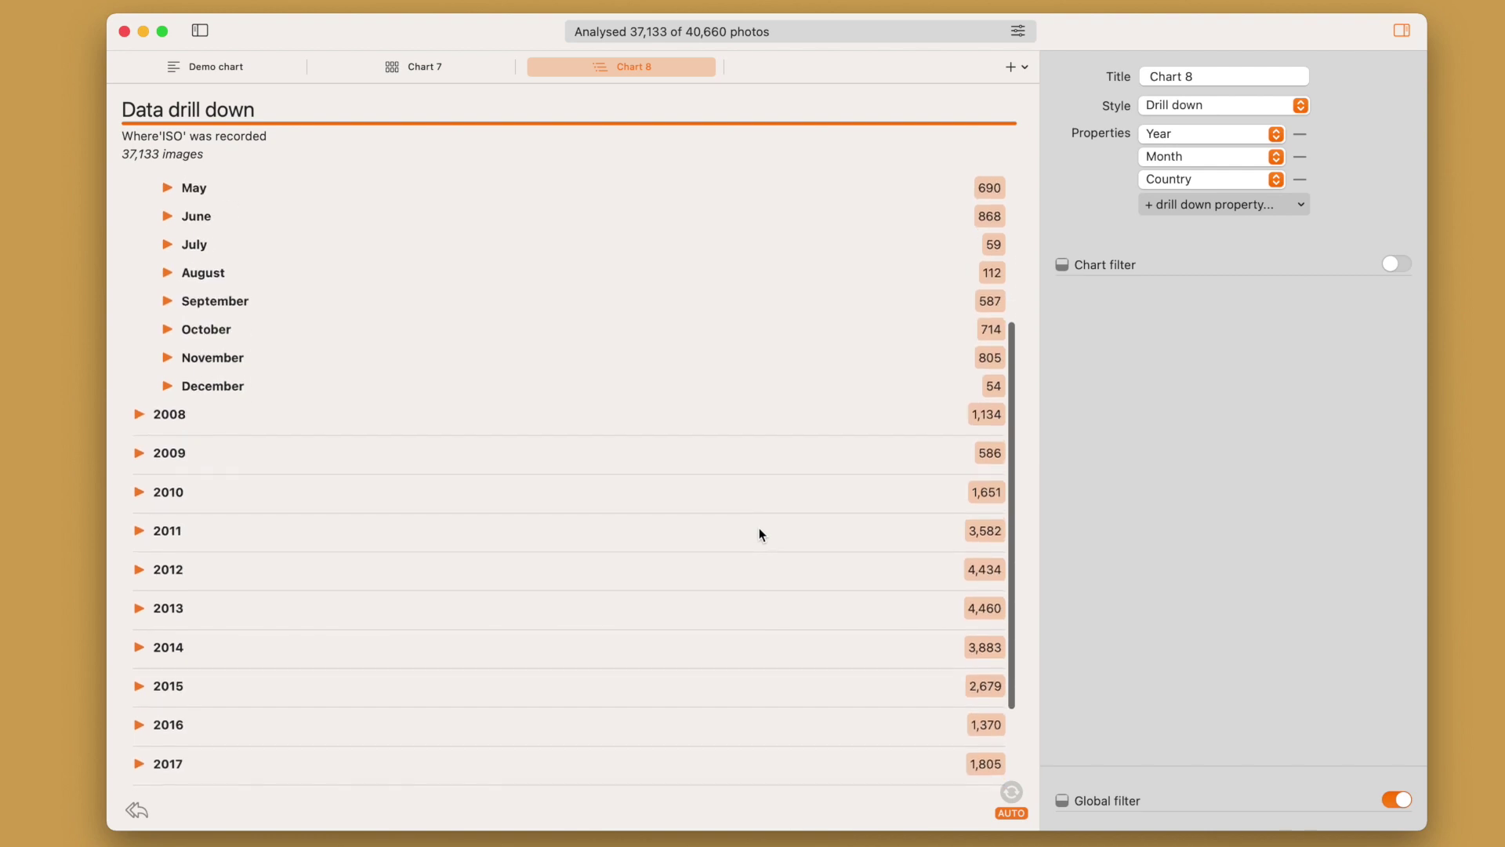
left_click(139, 510)
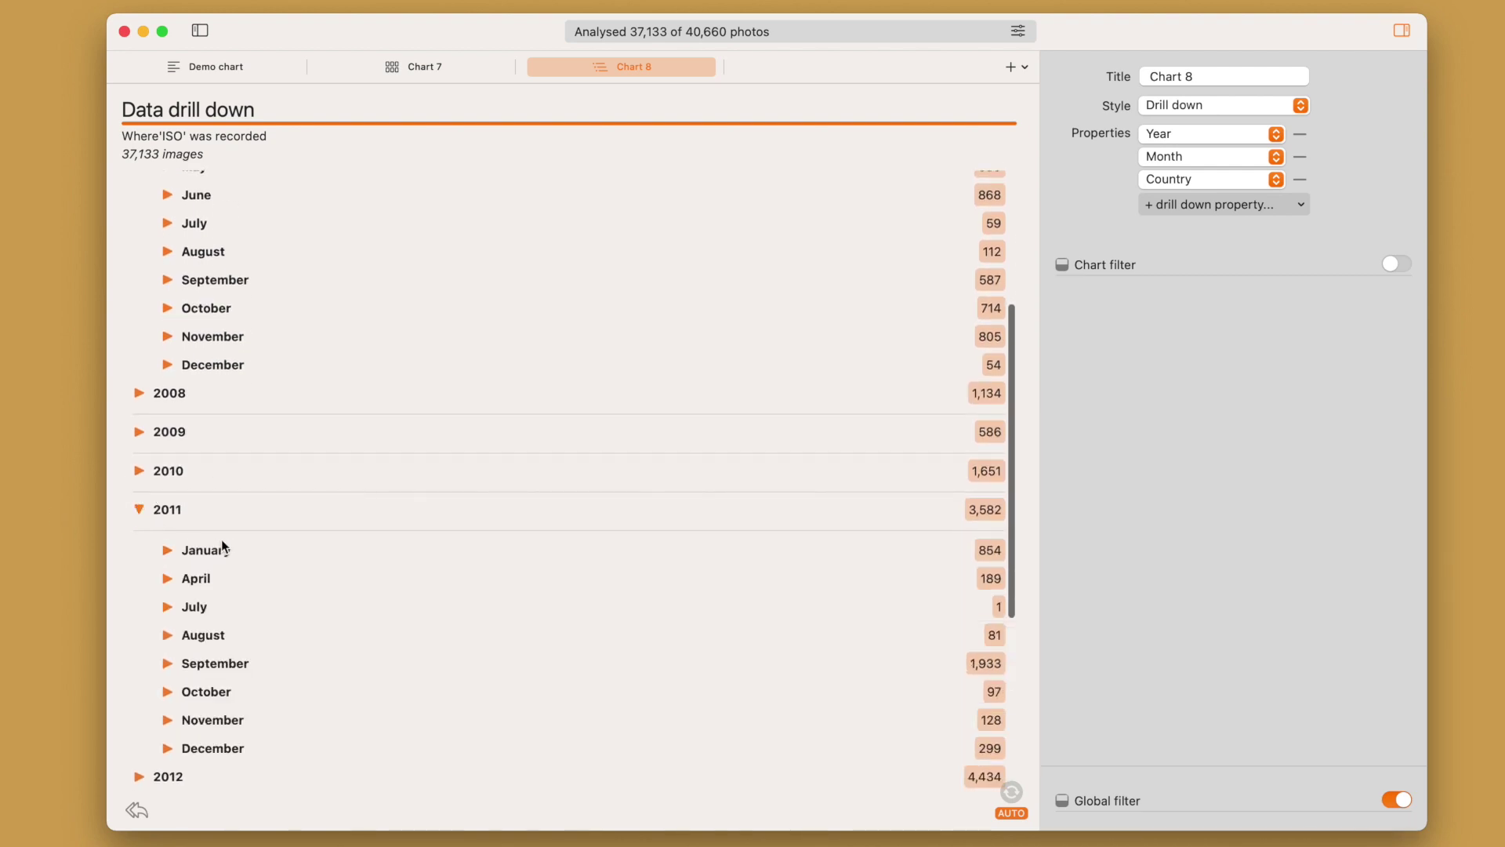
scroll(282, 647, "down", 1)
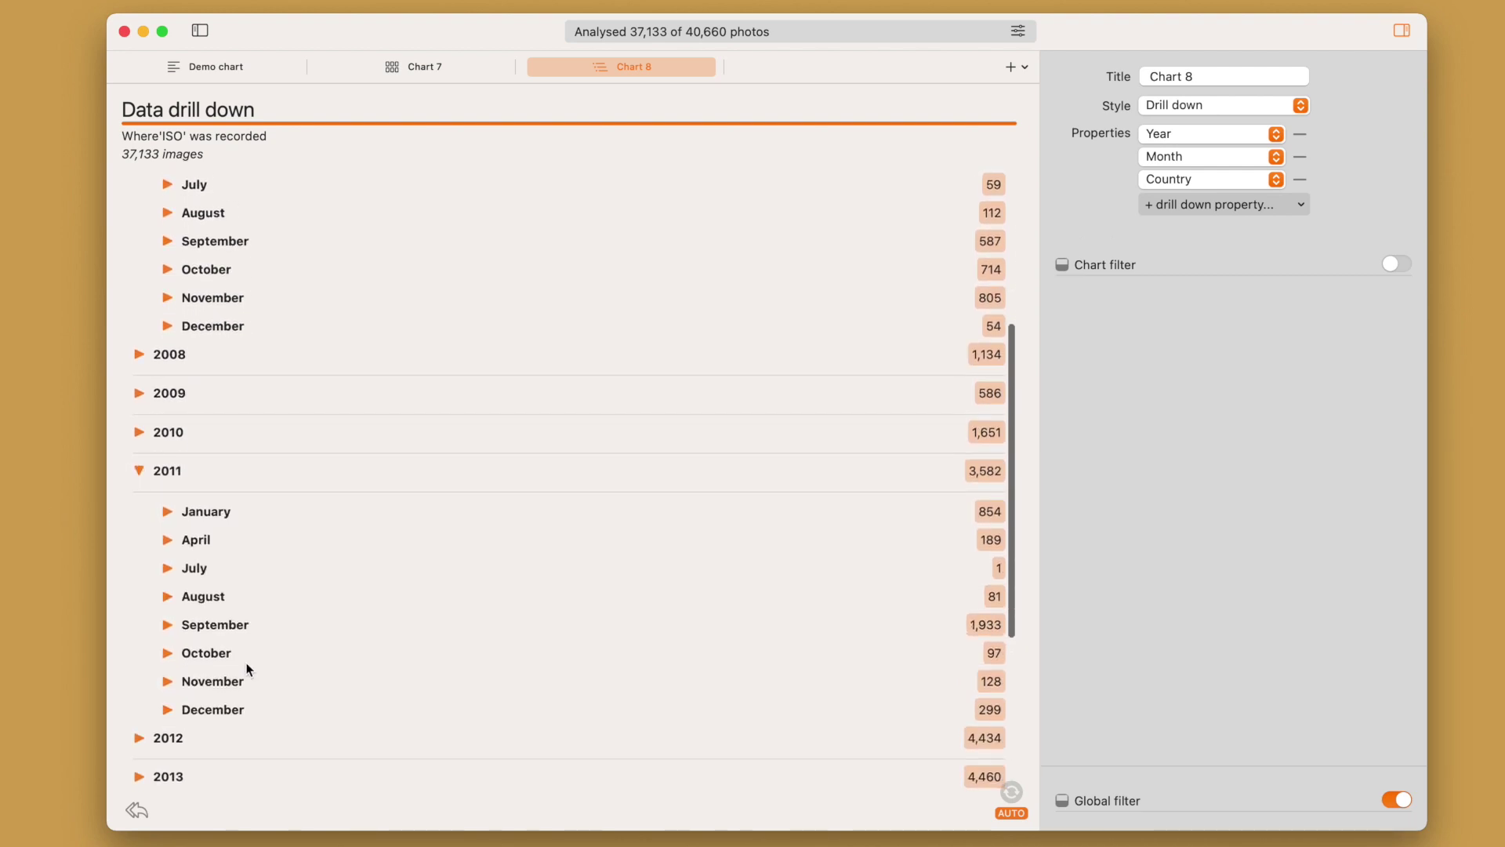
left_click(168, 625)
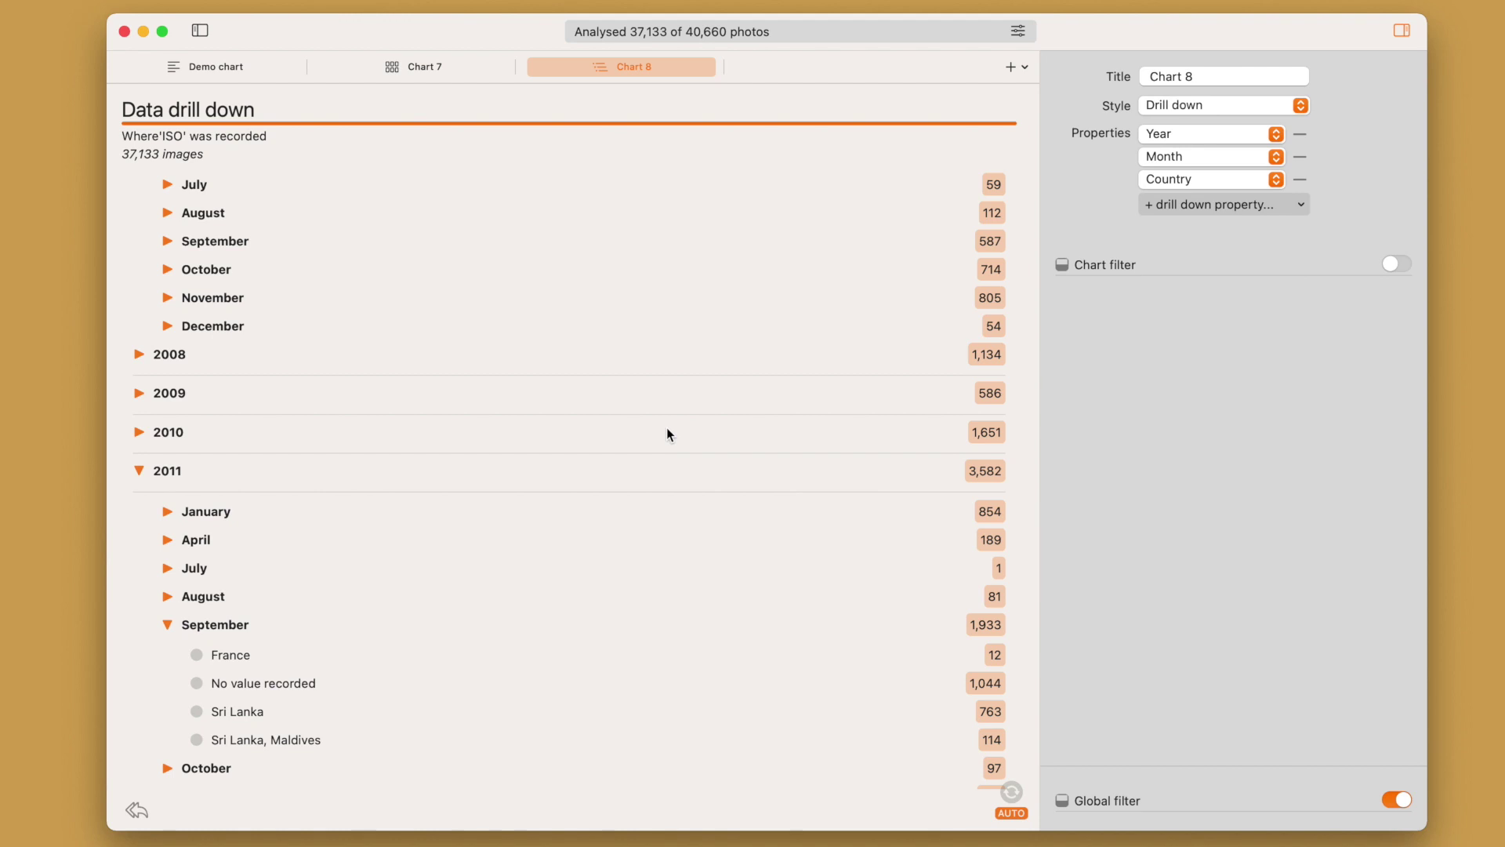
scroll(667, 429, "up", 5)
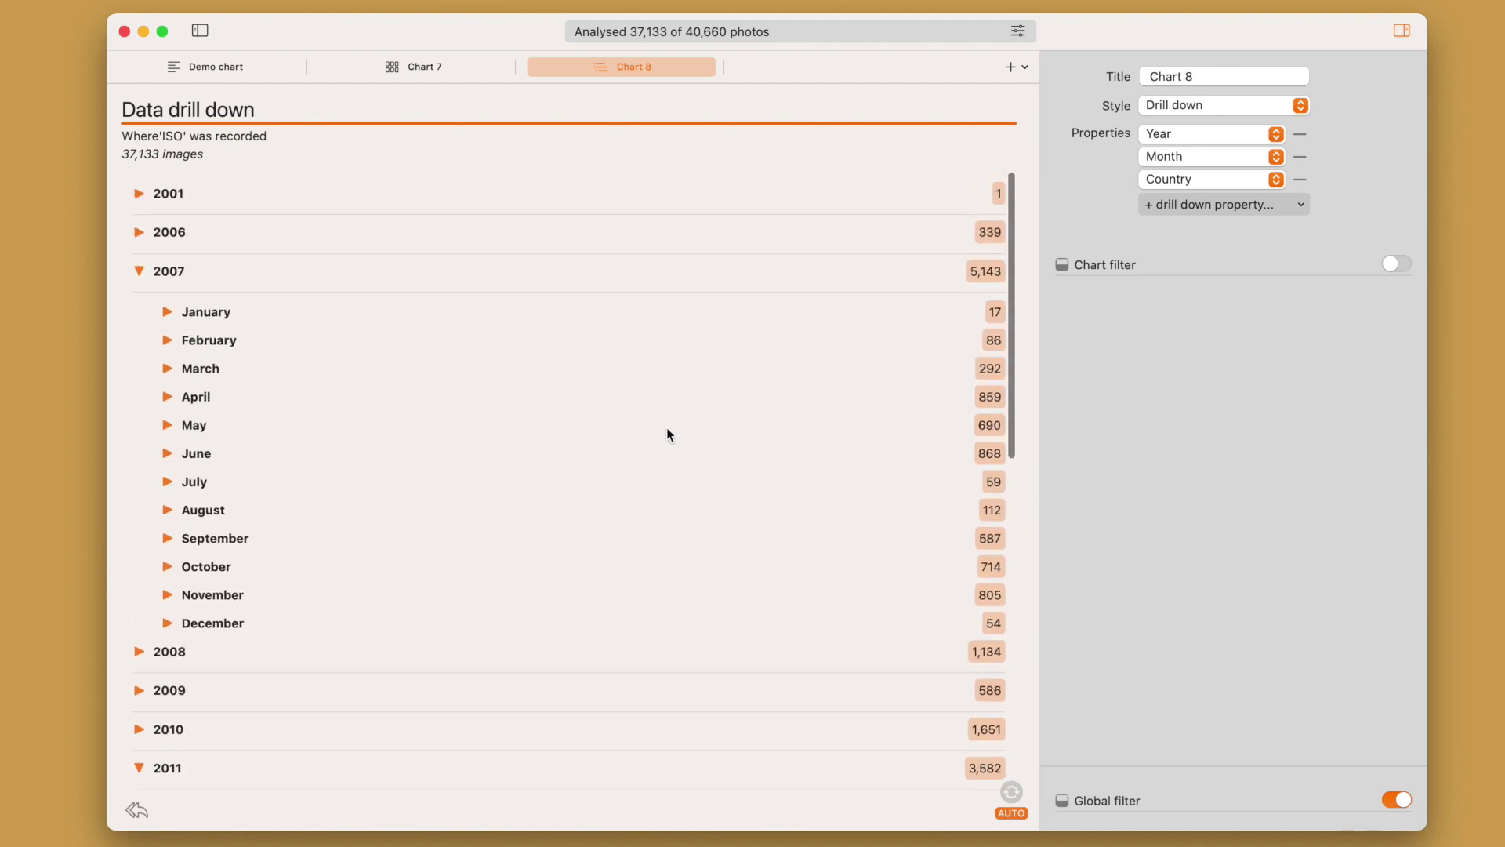